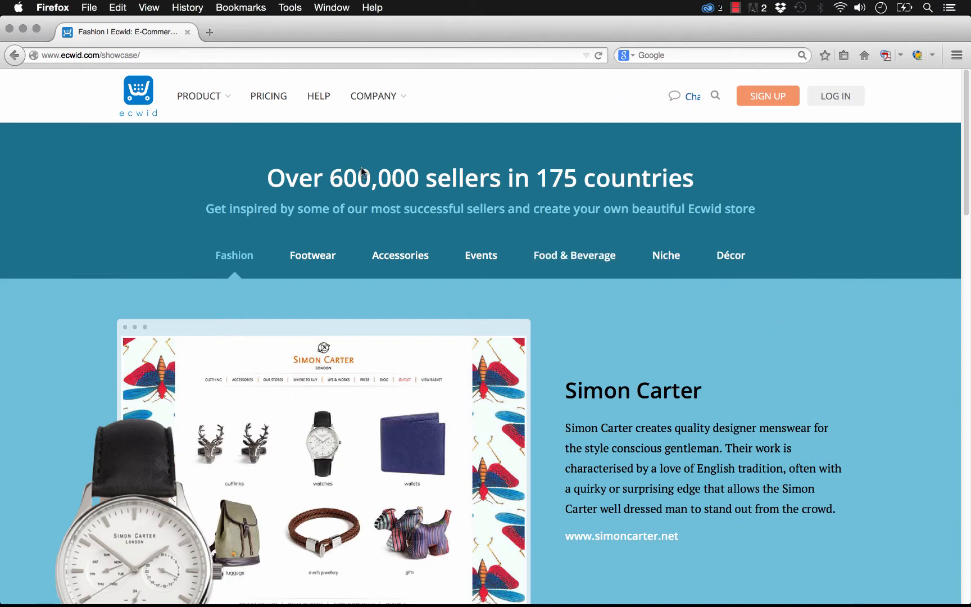
# Step: Open Ecwid's pricing page and review the product allowances and features of the four plans
pyautogui.click(275, 97)
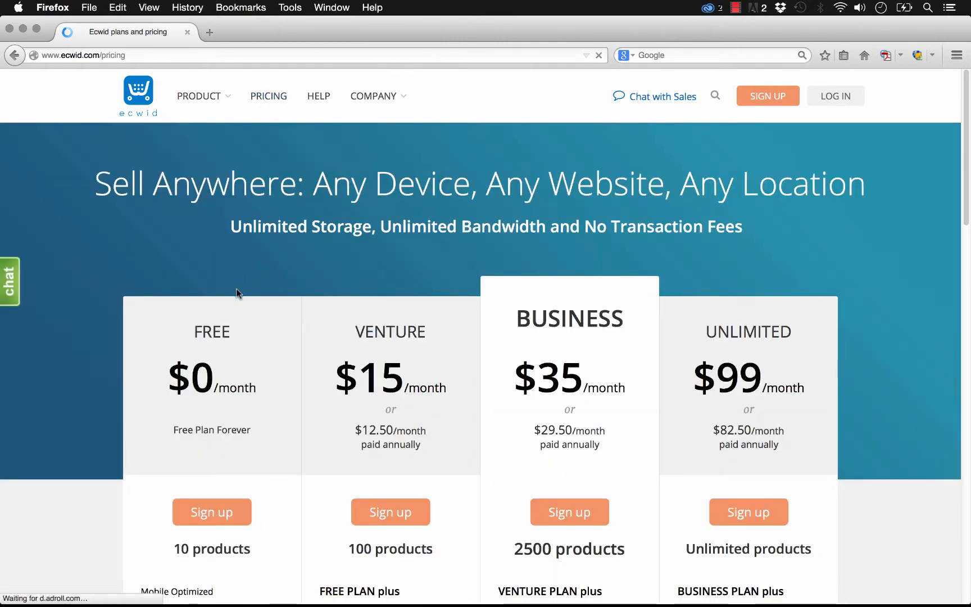
pyautogui.scroll(-3, 230, 290)
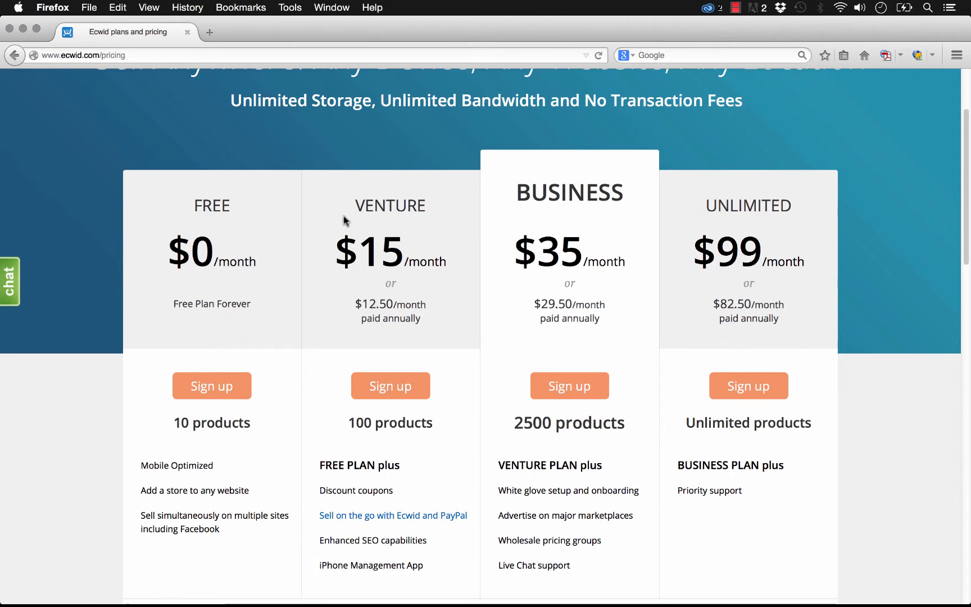
pyautogui.scroll(5, 327, 250)
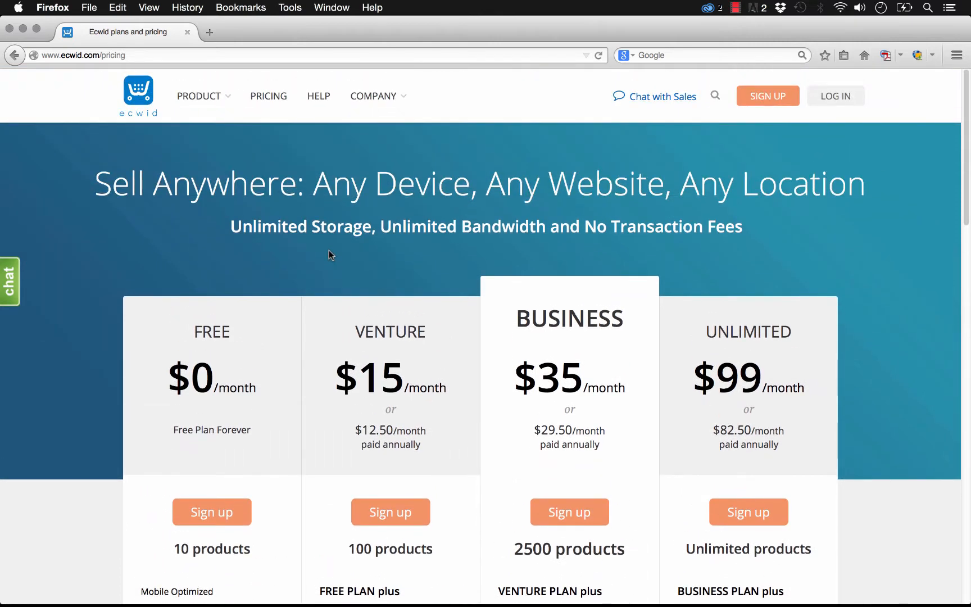
# Step: Switch to Adobe Muse and place the 043 - Ecwid Ecommerce Store library widget at the page's upper-left corner, X 0, Y 0
pyautogui.moveTo(333, 602)
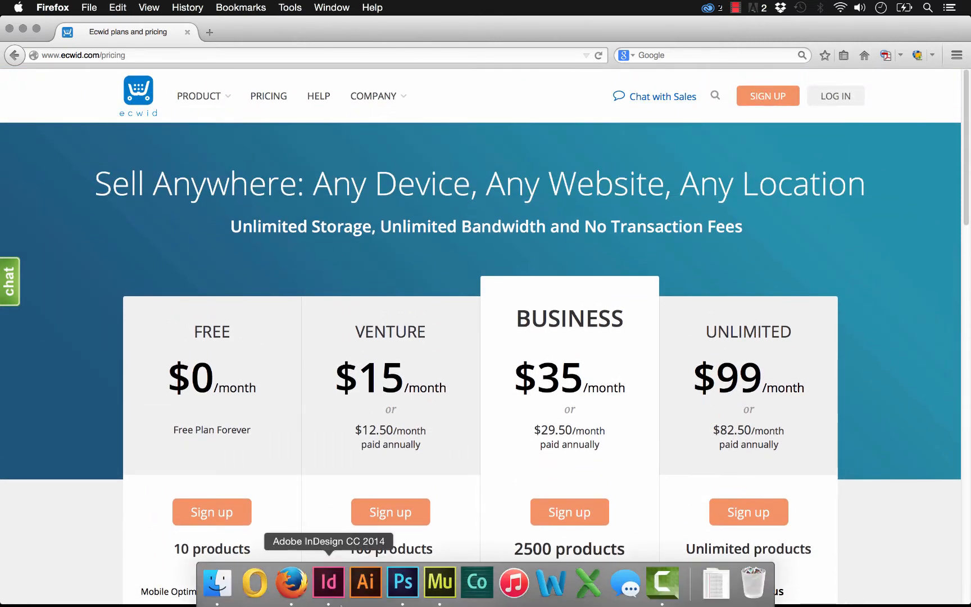
pyautogui.click(448, 596)
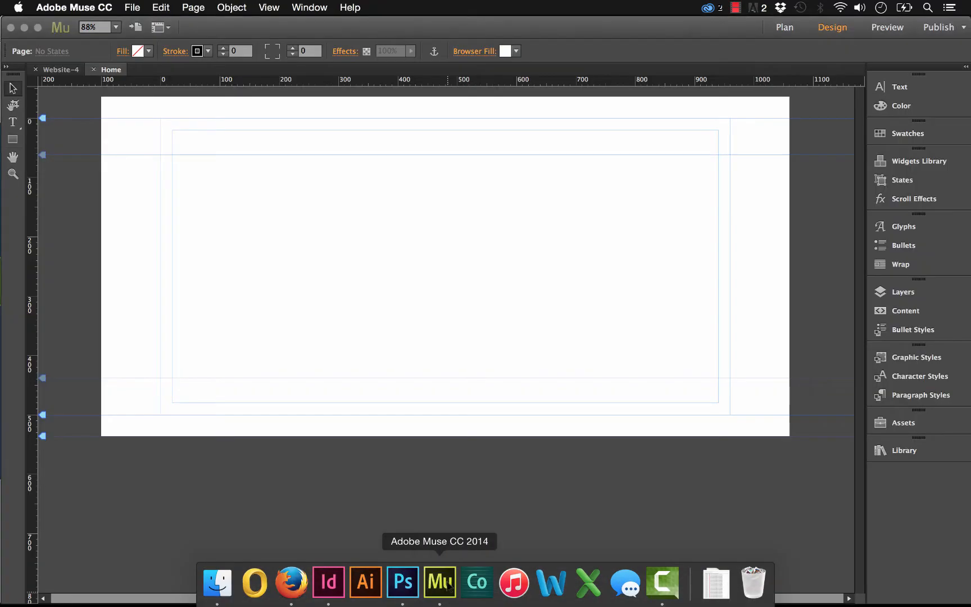
pyautogui.click(904, 451)
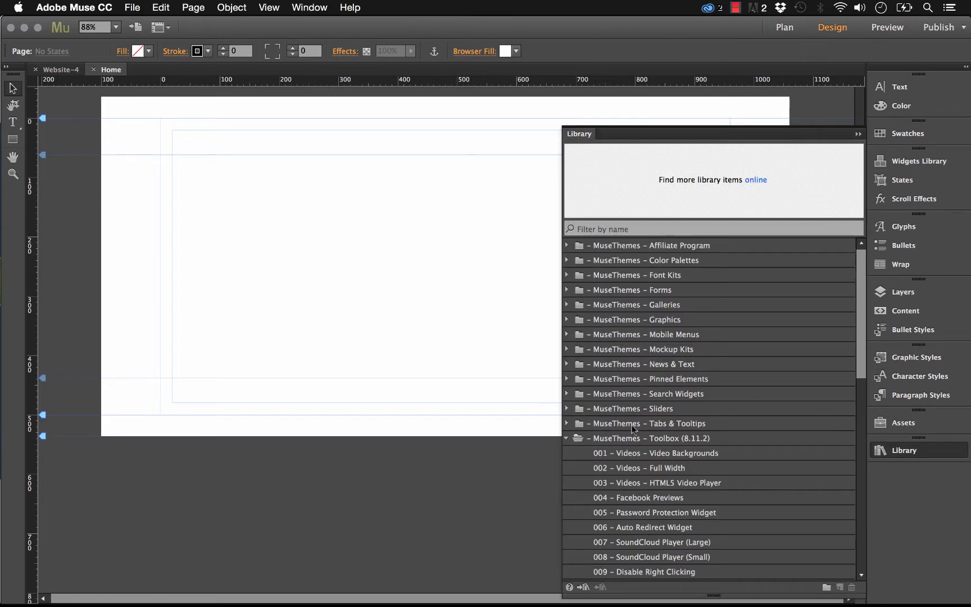
pyautogui.click(633, 437)
pyautogui.scroll(-10, 658, 439)
pyautogui.click(630, 571)
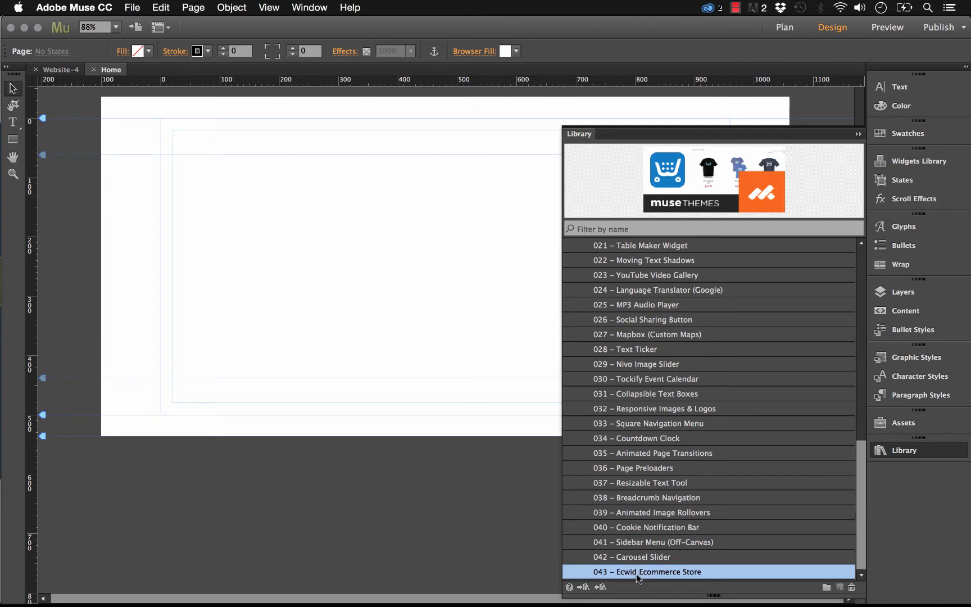
pyautogui.moveTo(636, 573); pyautogui.dragTo(159, 123)
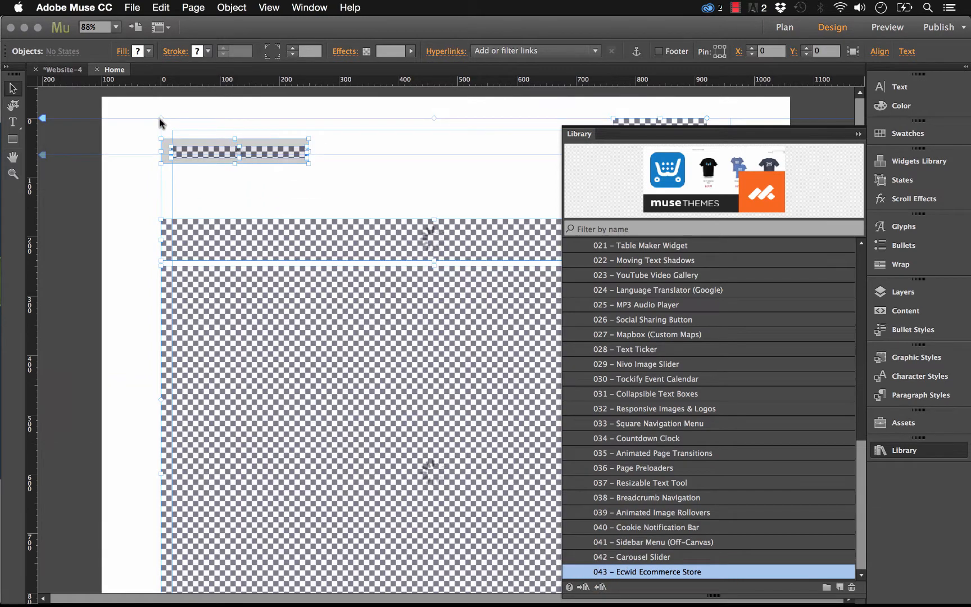
pyautogui.click(857, 134)
pyautogui.click(199, 91)
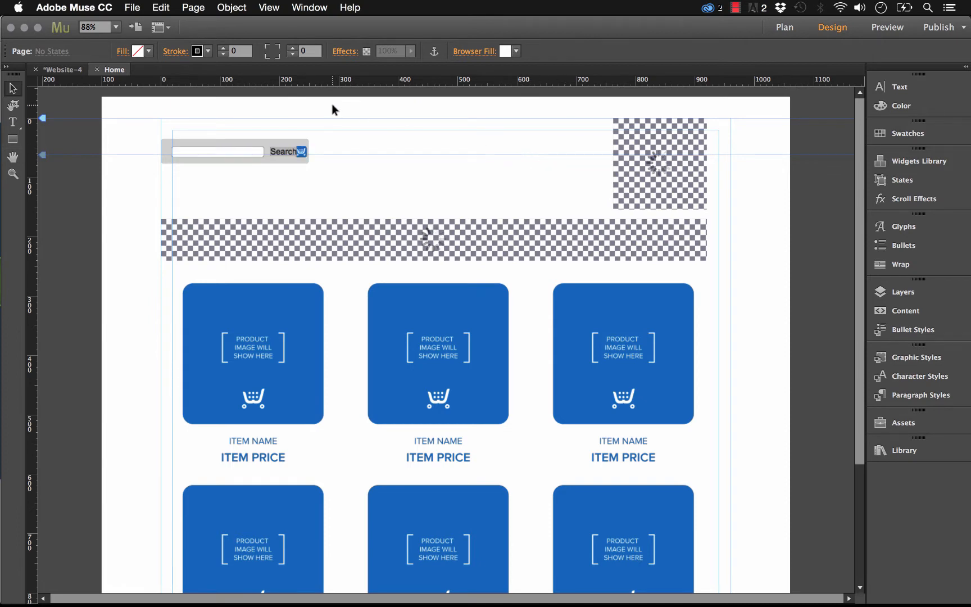
# Step: Examine the placed store's search box, shopping bag, category tabs and product browser by selecting its parts
pyautogui.moveTo(331, 106); pyautogui.dragTo(157, 167)
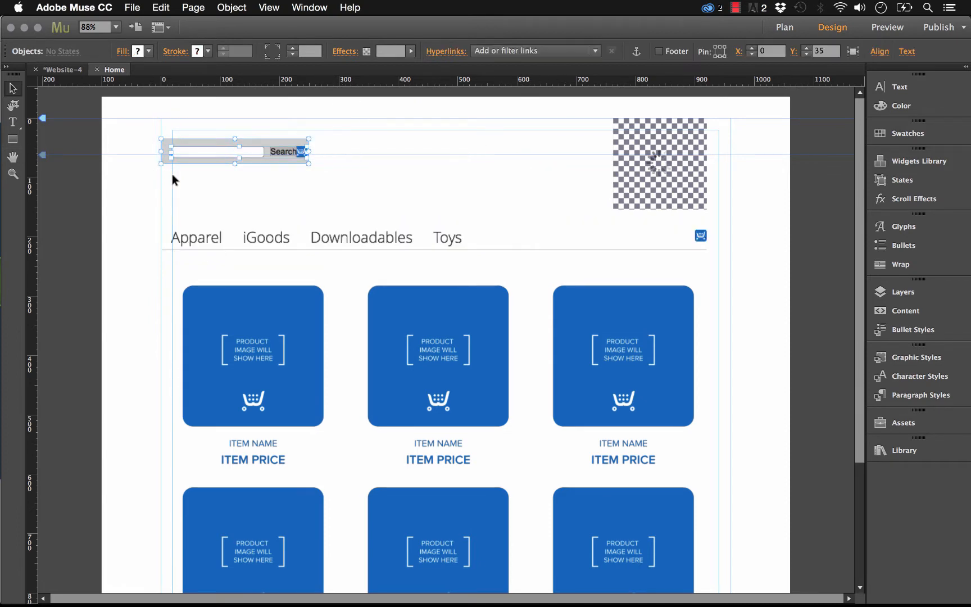
pyautogui.click(379, 162)
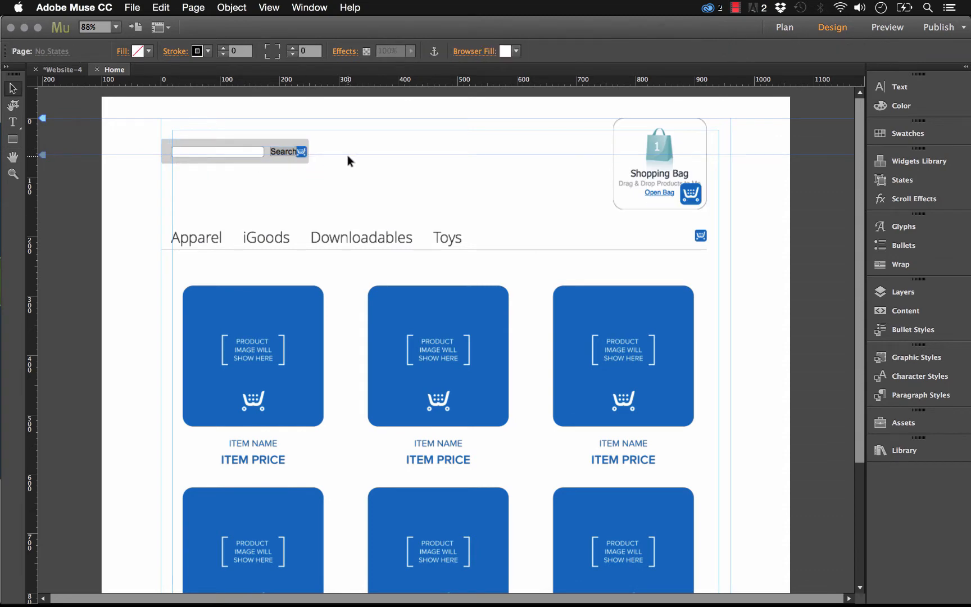
pyautogui.click(684, 177)
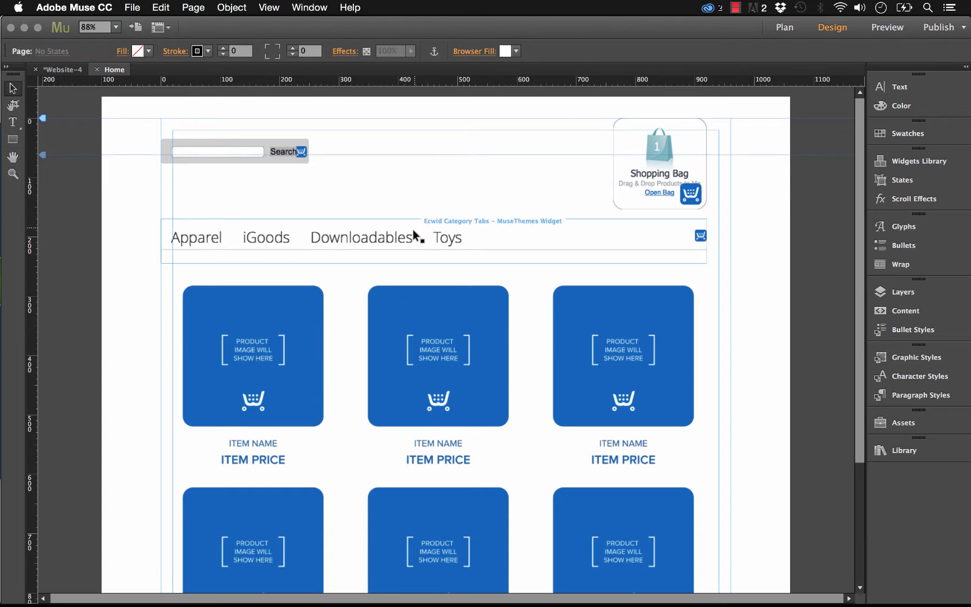
pyautogui.click(456, 234)
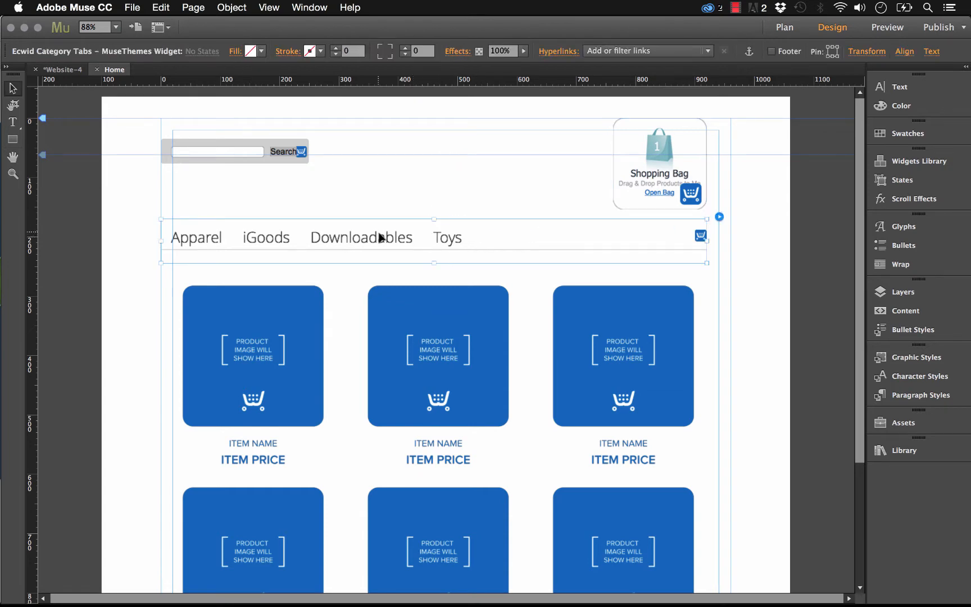
pyautogui.click(395, 325)
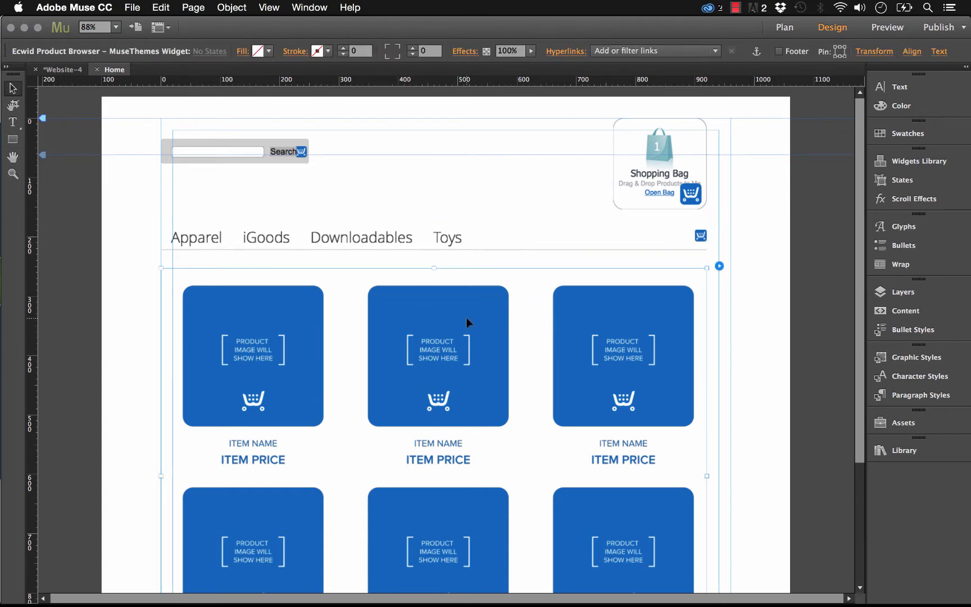
pyautogui.click(479, 197)
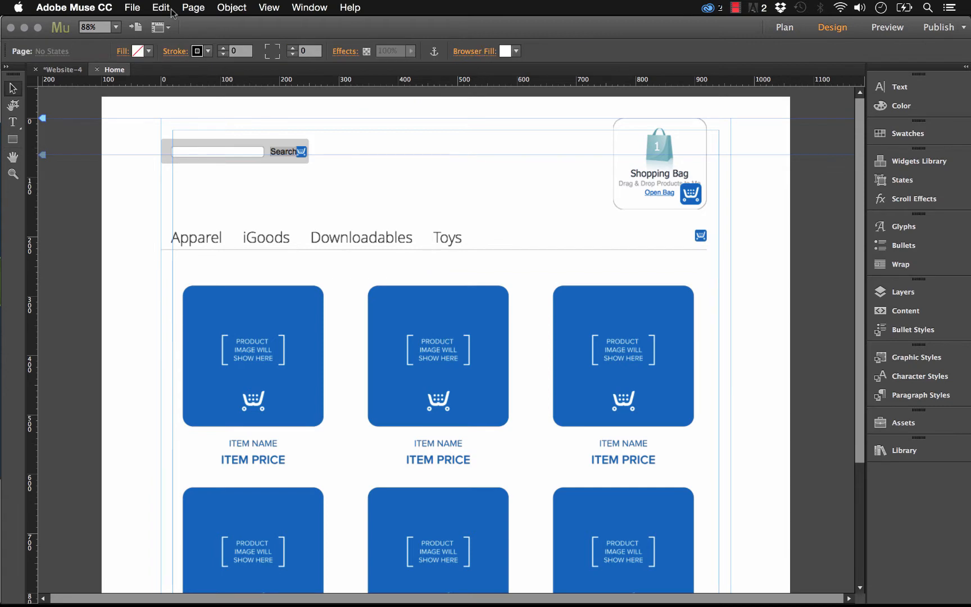
# Step: Preview the store page in the browser and browse its iGoods and Downloadables categories
pyautogui.click(128, 7)
pyautogui.click(168, 222)
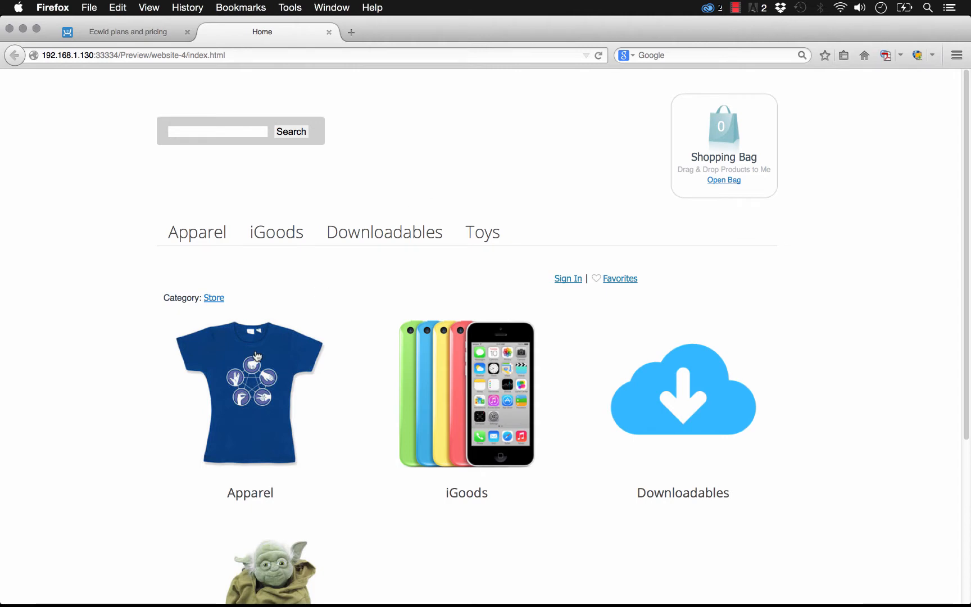
pyautogui.click(281, 240)
pyautogui.click(398, 242)
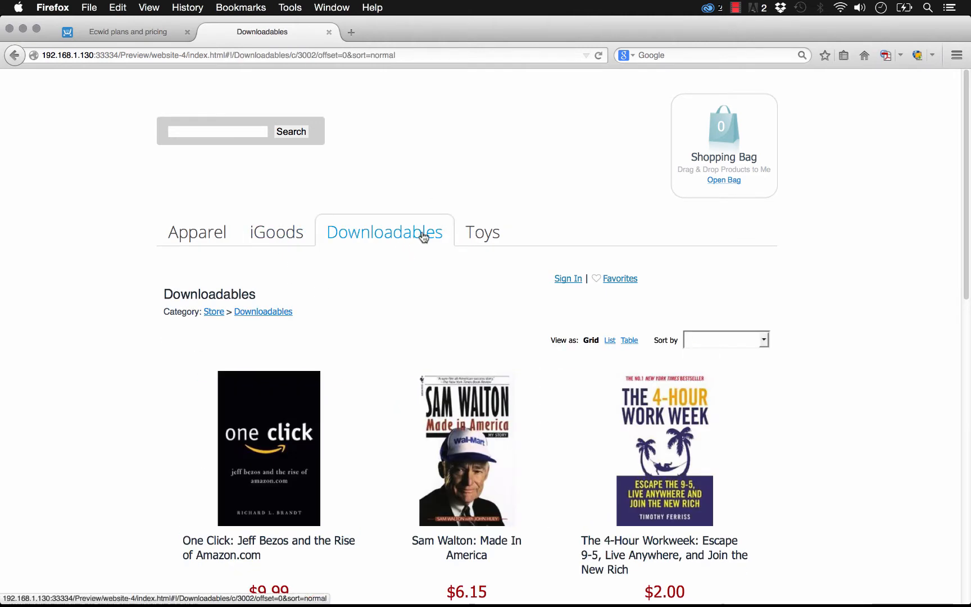
# Step: Open the One Click book from the Downloadables category and add one copy to the shopping bag
pyautogui.click(294, 432)
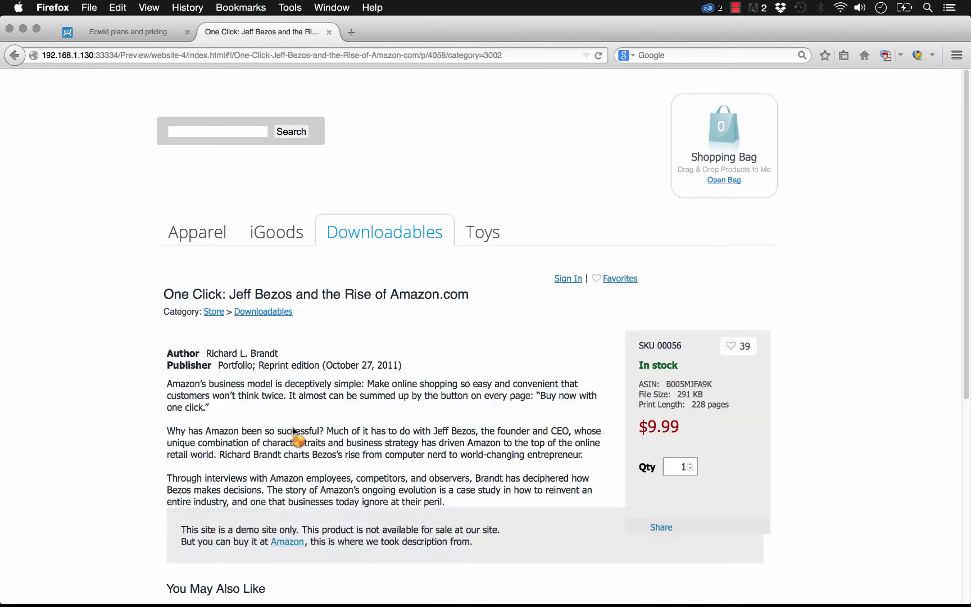
pyautogui.scroll(-5, 294, 431)
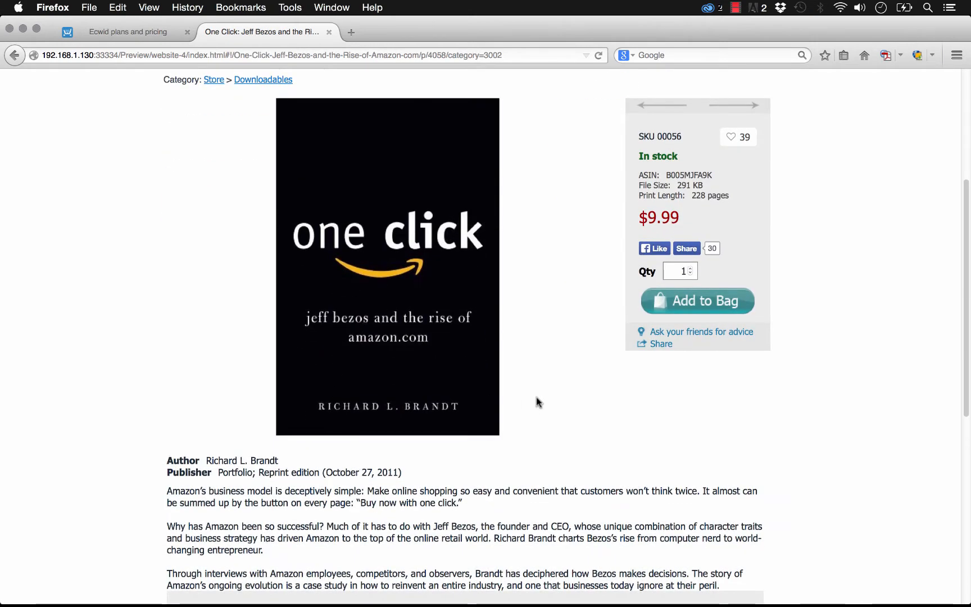
pyautogui.scroll(2, 538, 401)
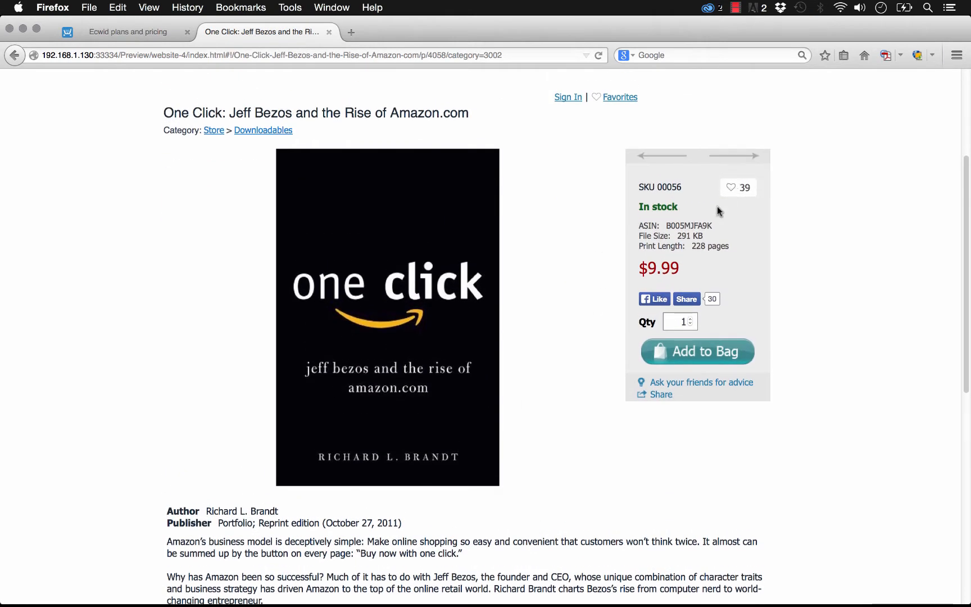
pyautogui.scroll(1, 702, 388)
pyautogui.scroll(2, 702, 387)
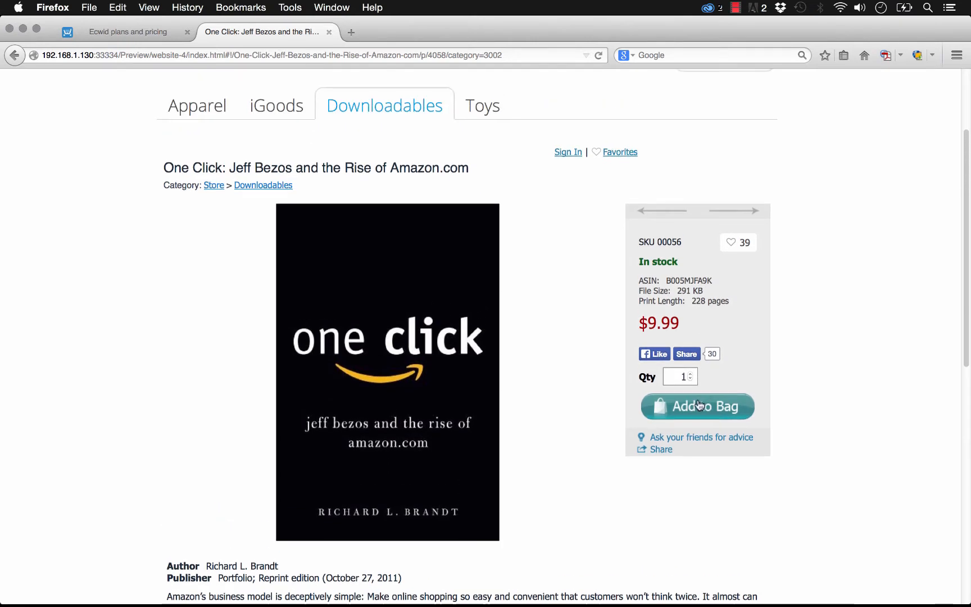
pyautogui.click(697, 405)
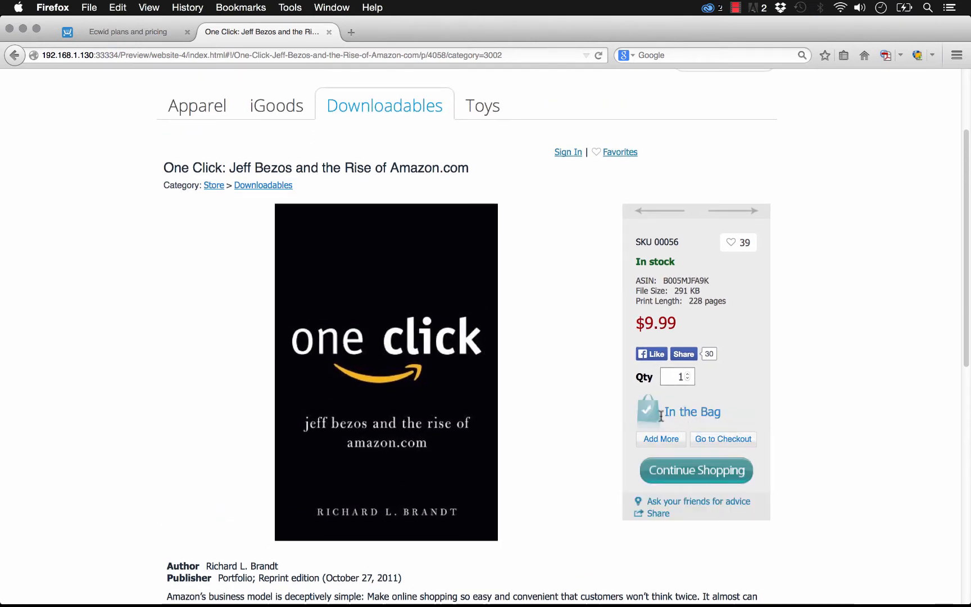
pyautogui.scroll(5, 697, 434)
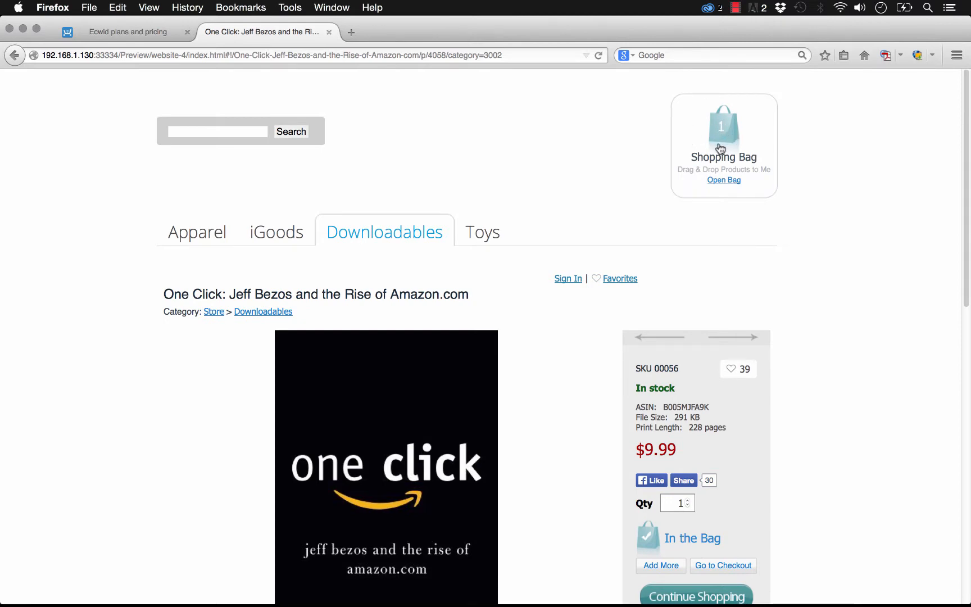
# Step: Add the 8GB Apple iPod touch from the iGoods category to the shopping bag
pyautogui.click(270, 239)
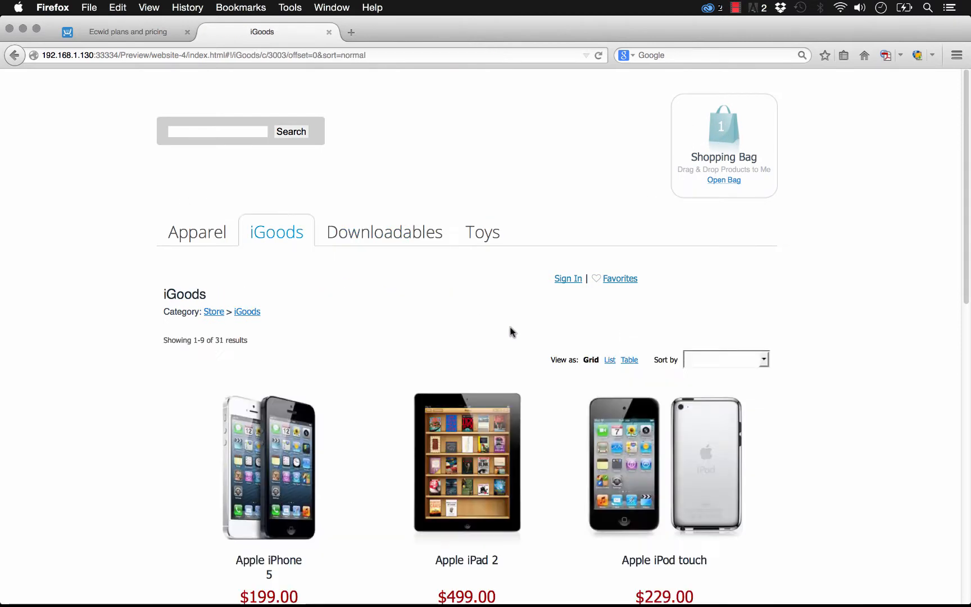
pyautogui.click(684, 450)
pyautogui.click(691, 556)
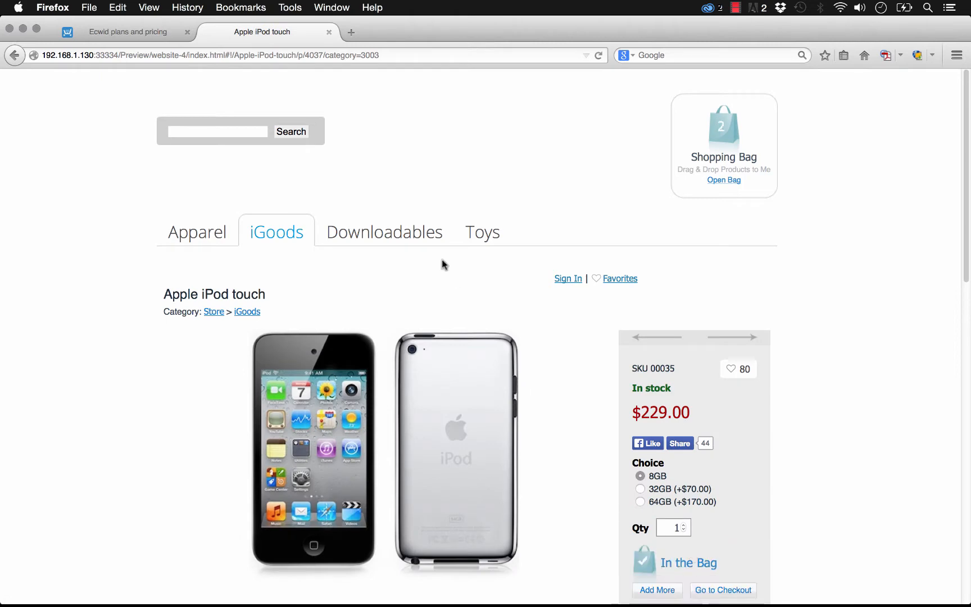
# Step: View the Classic Video Table Tennis Kit under Science Toys and return to the category listing
pyautogui.click(481, 235)
pyautogui.click(490, 413)
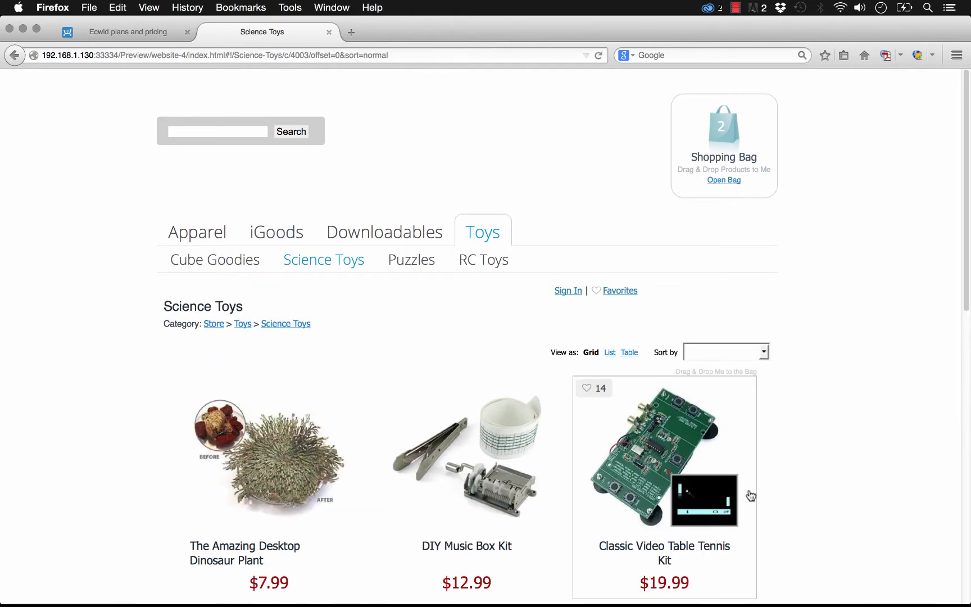
pyautogui.click(690, 531)
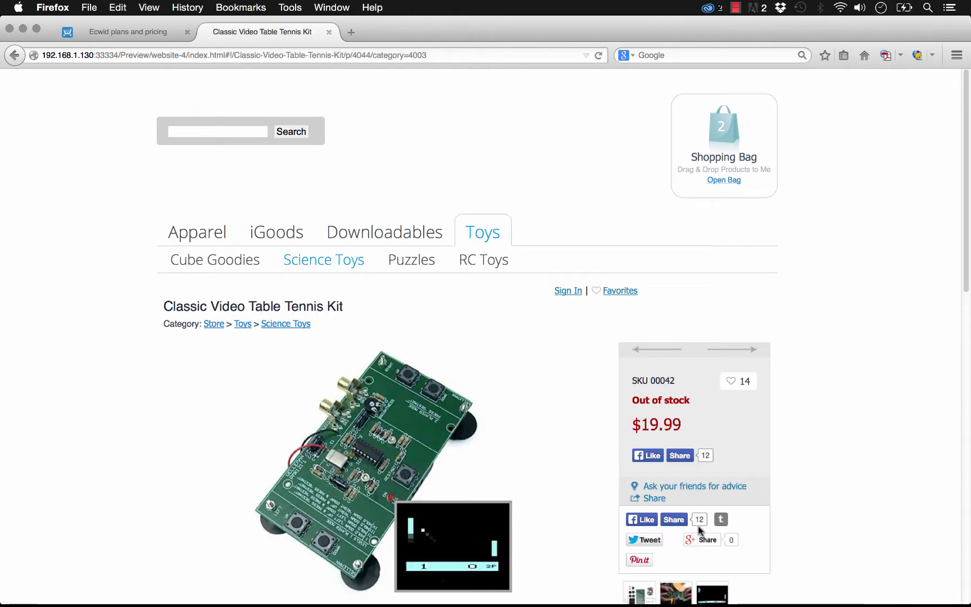
pyautogui.scroll(-3, 661, 316)
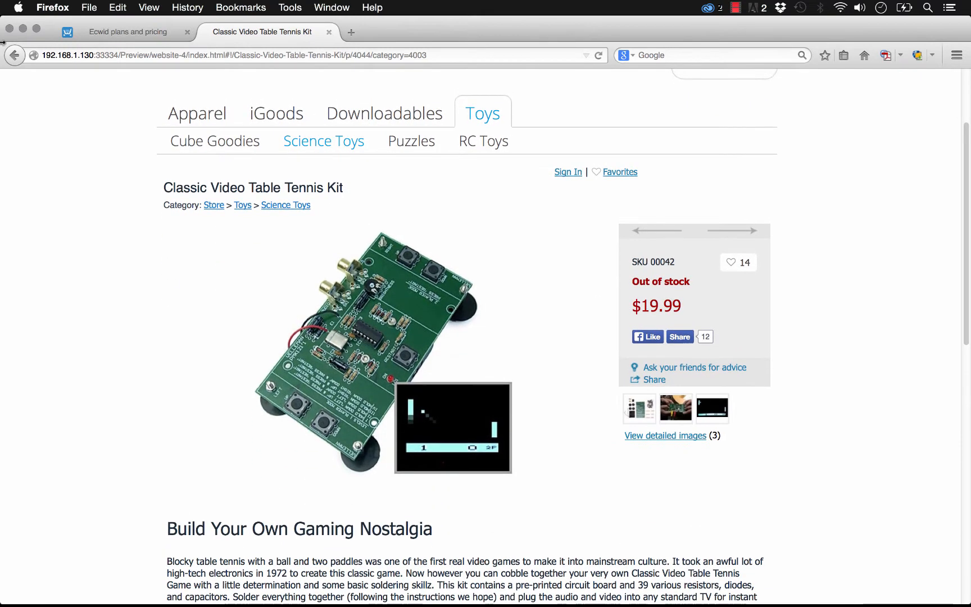
pyautogui.click(15, 55)
# Step: Add one Thumb-Size R/C Mini Cooper from the RC Toys category to the shopping bag
pyautogui.click(484, 255)
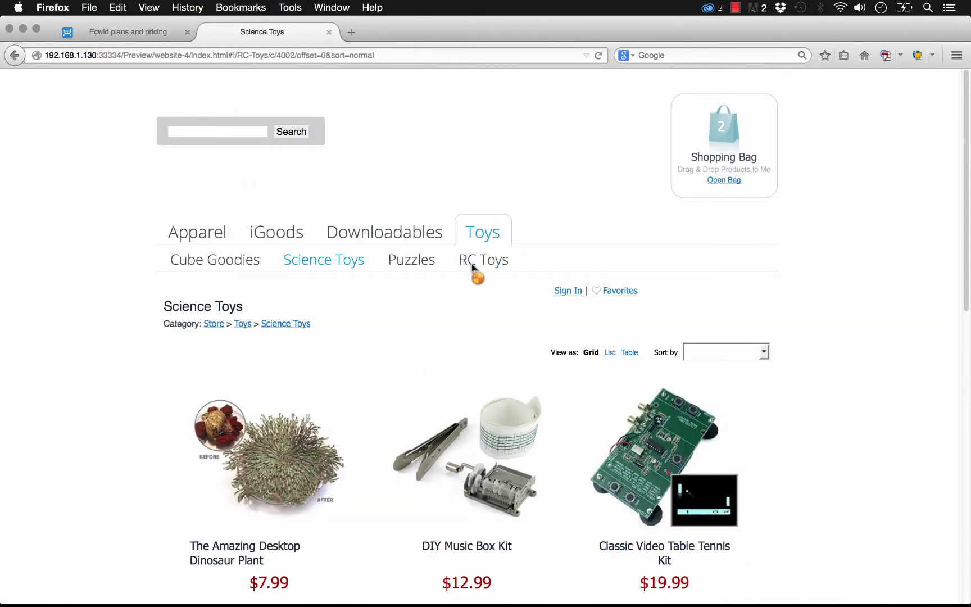
pyautogui.click(699, 426)
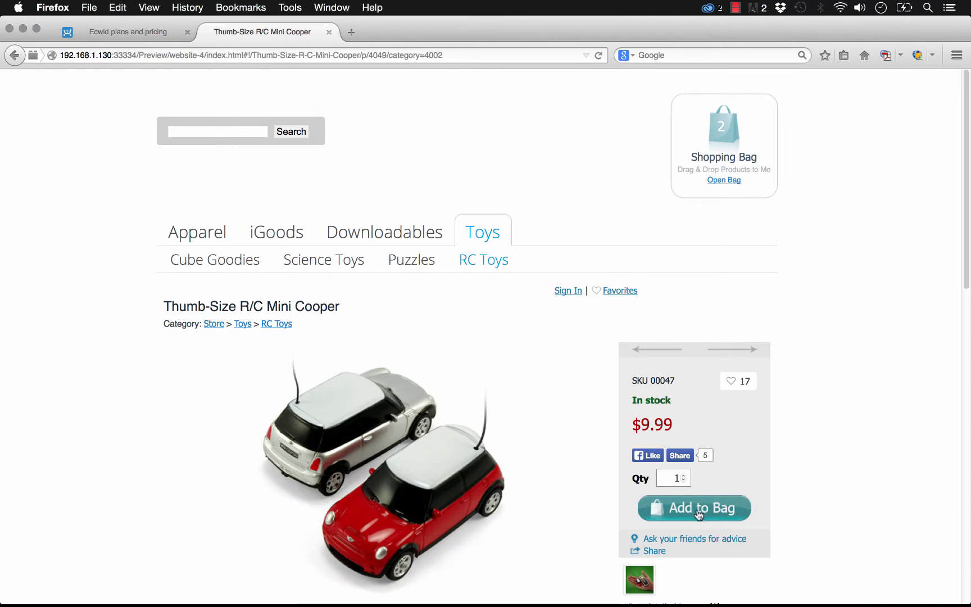
pyautogui.click(694, 507)
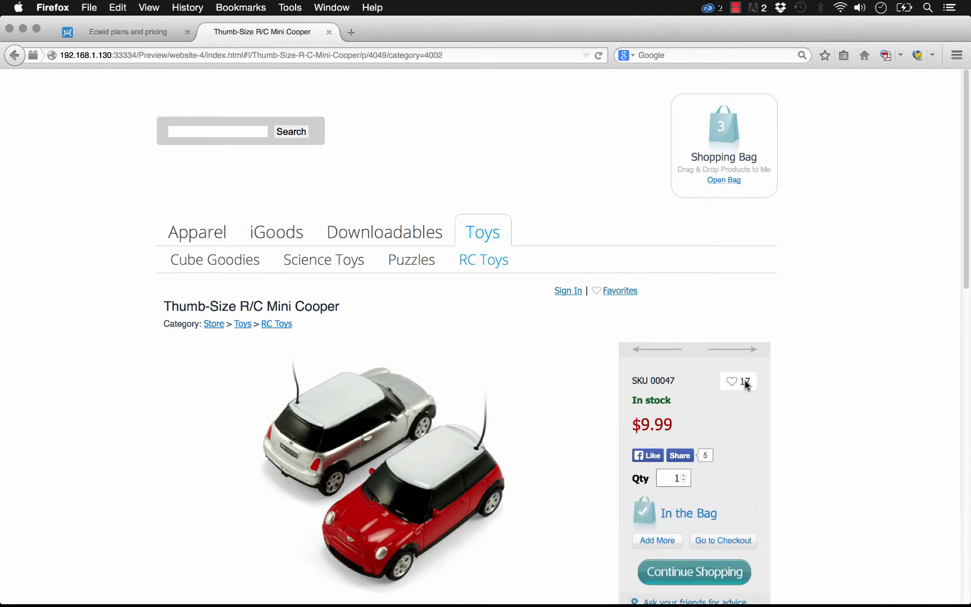
# Step: Search the store for "iphone"
pyautogui.scroll(-1, 344, 215)
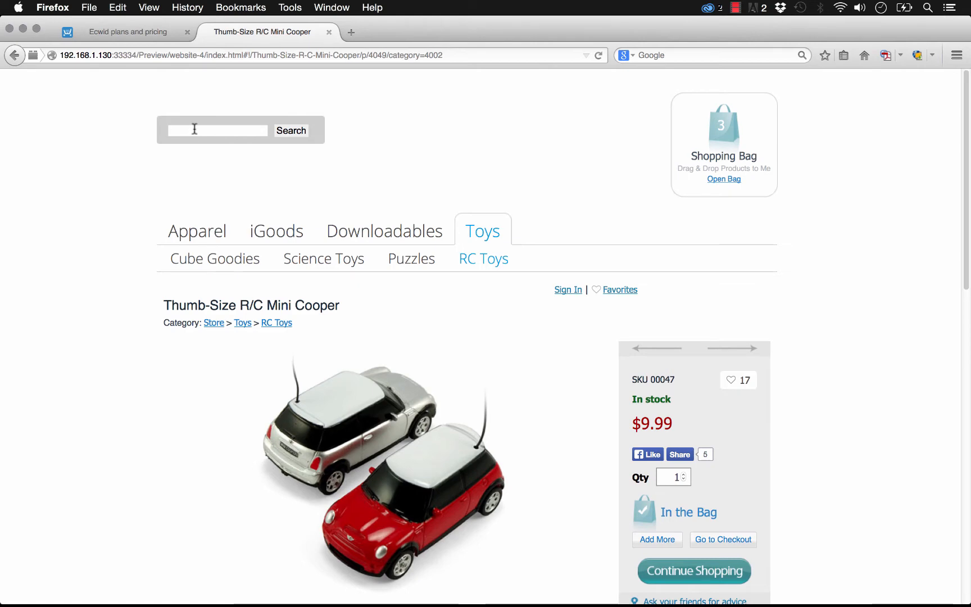
pyautogui.write('ne')
pyautogui.press('Return')
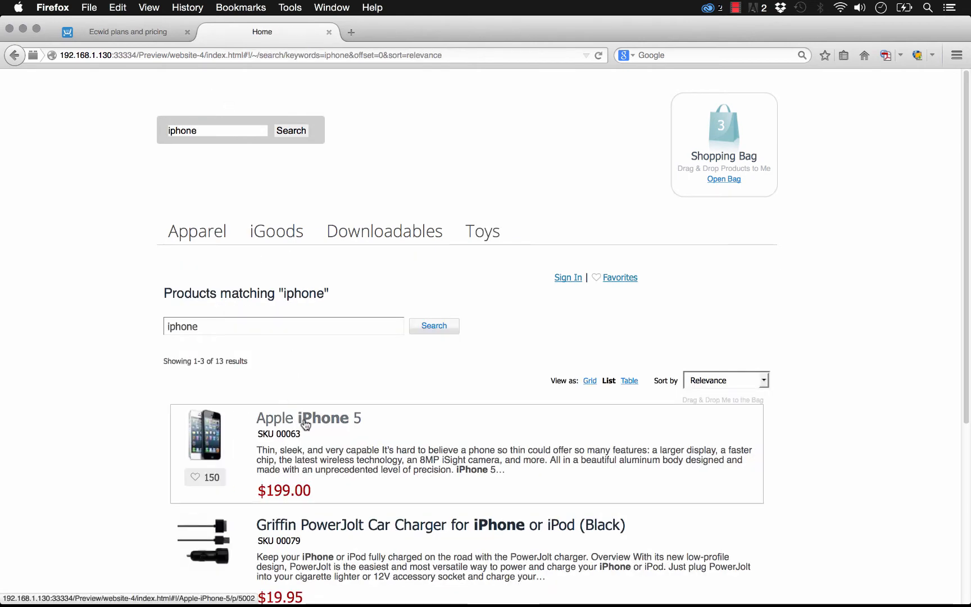
# Step: Open the Apple iPhone 5 from the search results, choose the 64GB option and add one to the shopping bag
pyautogui.click(305, 424)
pyautogui.scroll(-4, 472, 402)
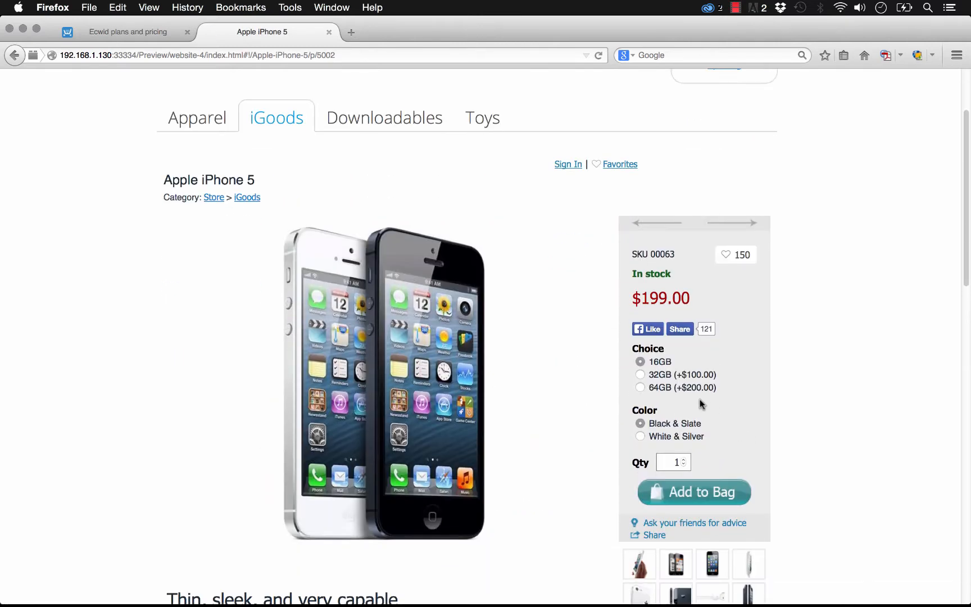
pyautogui.click(641, 388)
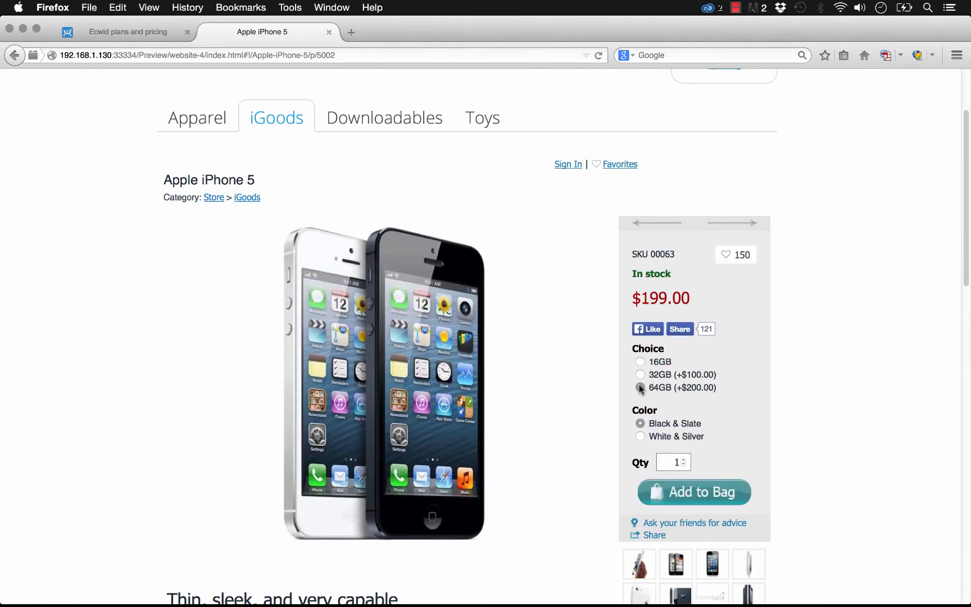
pyautogui.click(725, 490)
pyautogui.scroll(4, 823, 360)
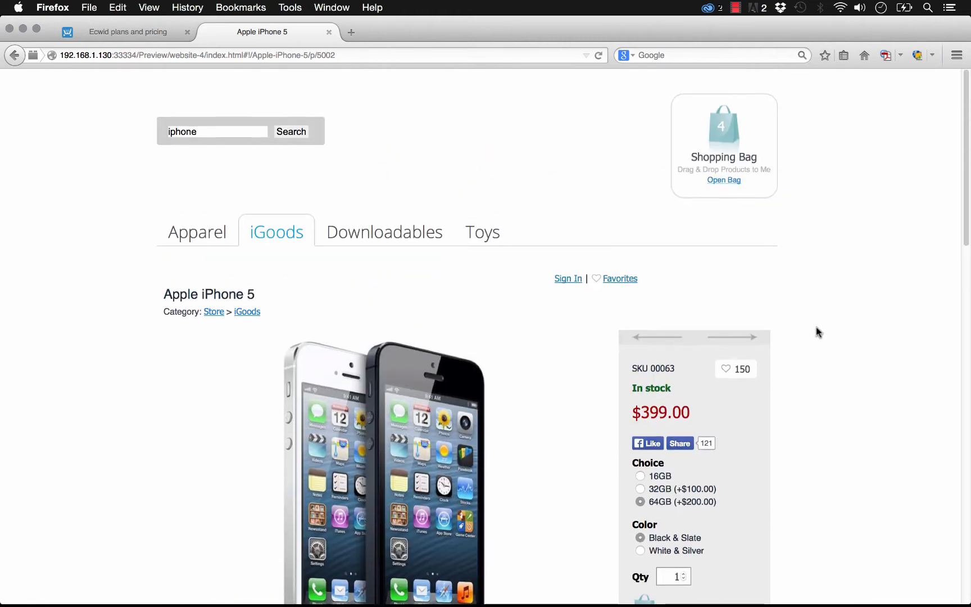
# Step: Open the shopping bag and review the added products, coupon field and order summary
pyautogui.click(730, 135)
pyautogui.scroll(-2, 309, 294)
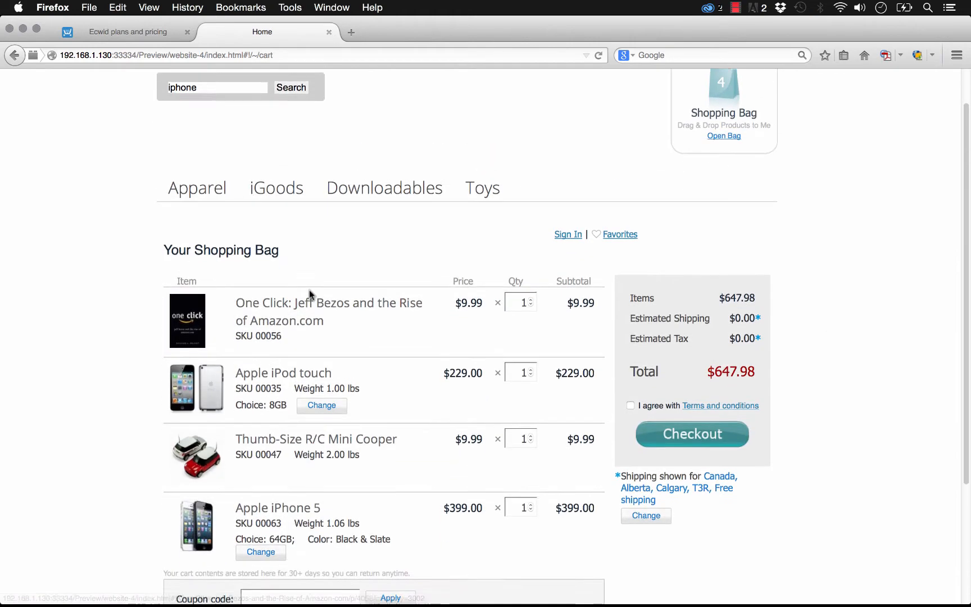
pyautogui.scroll(-1, 310, 294)
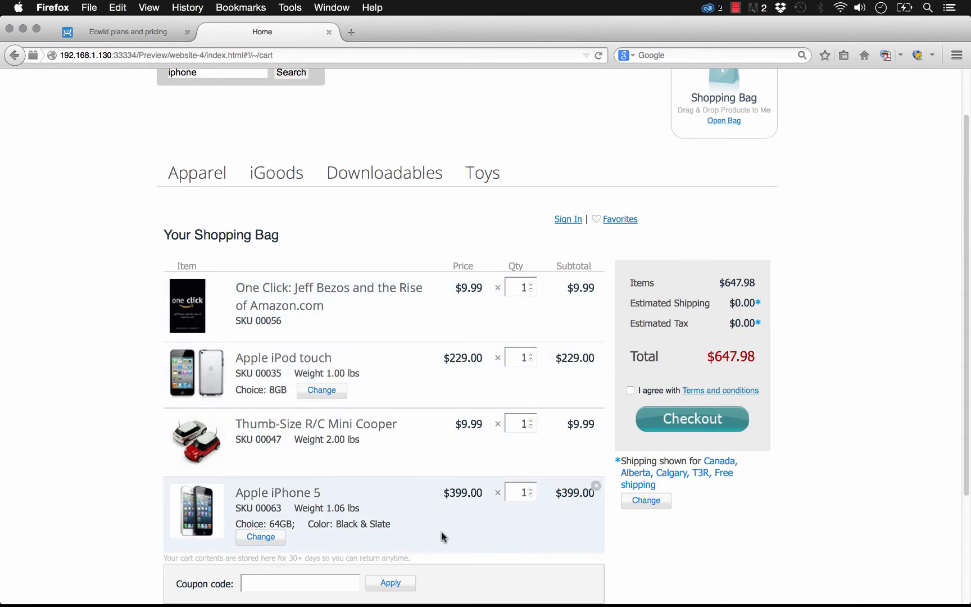
pyautogui.scroll(-5, 435, 536)
pyautogui.scroll(5, 726, 473)
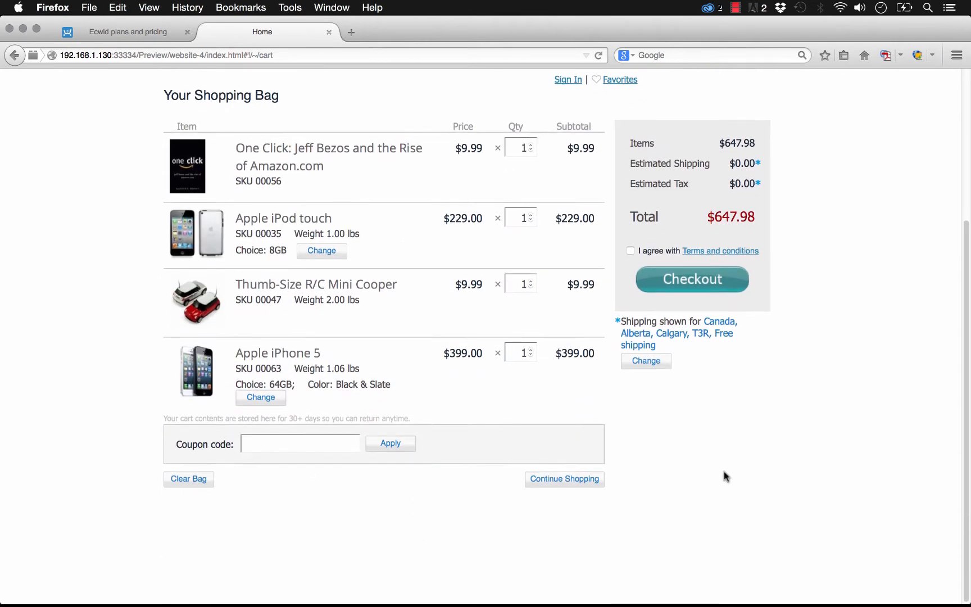
# Step: Agree to the Terms and conditions, proceed to checkout and look over the shipping details form
pyautogui.click(685, 428)
pyautogui.click(630, 397)
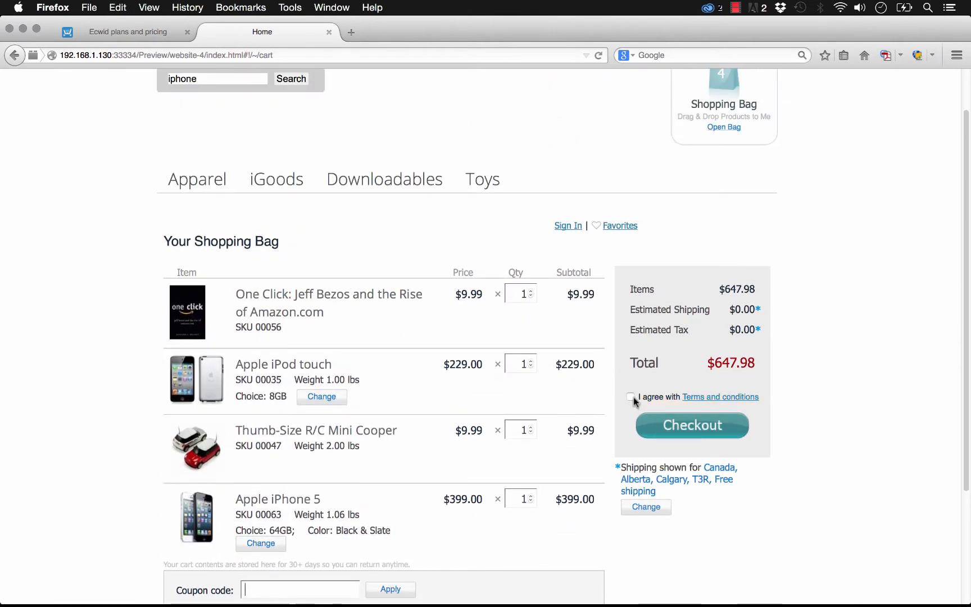
pyautogui.click(697, 428)
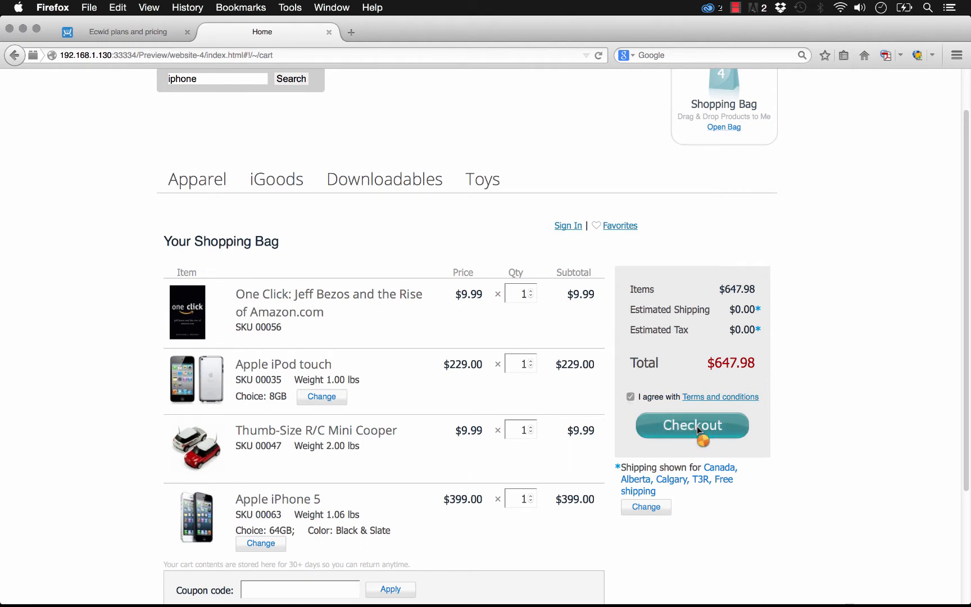
pyautogui.scroll(-2, 586, 402)
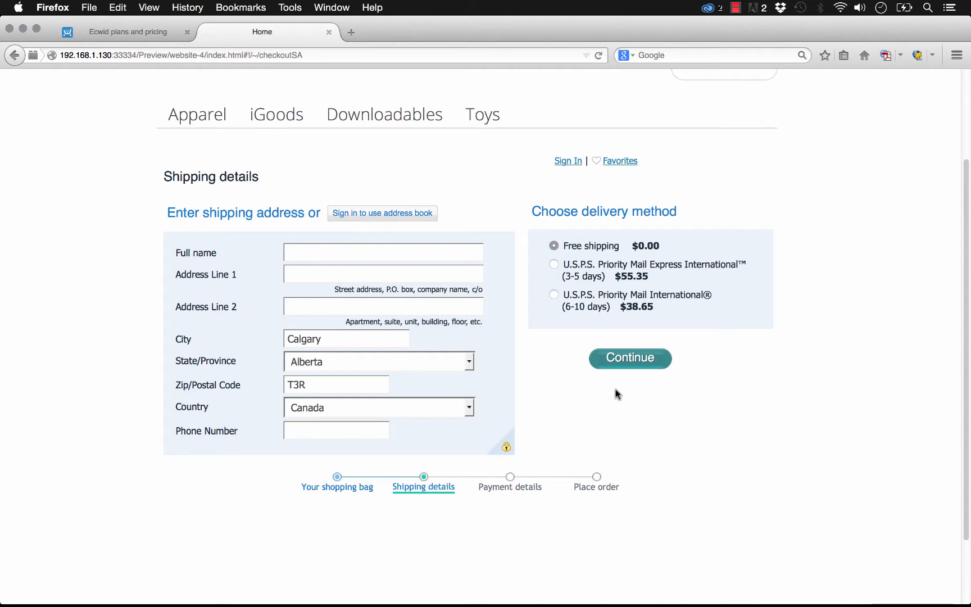
pyautogui.scroll(4, 820, 393)
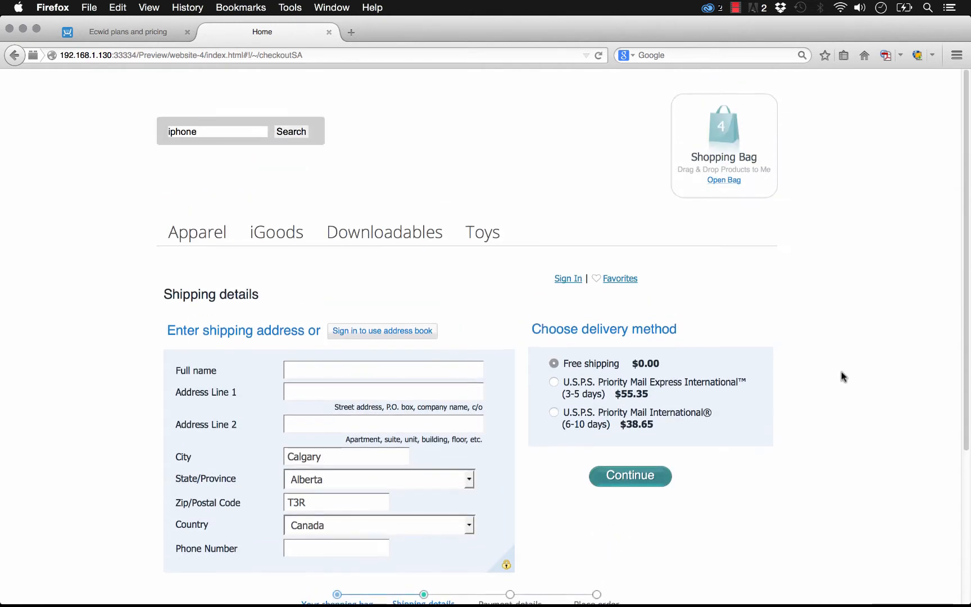
# Step: Open the store's Apparel category and look over its product listing
pyautogui.click(206, 232)
pyautogui.scroll(-10, 360, 315)
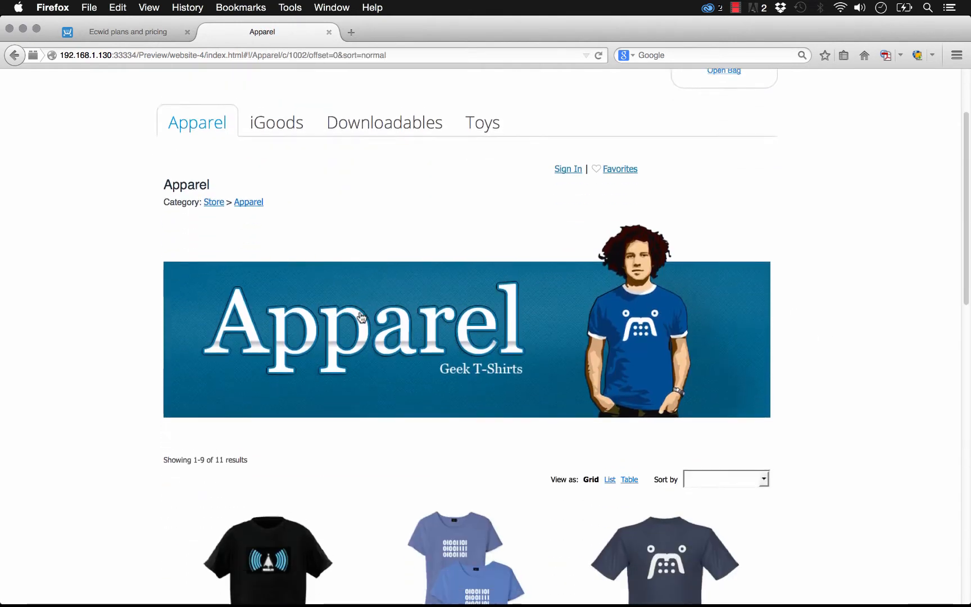
pyautogui.scroll(8, 191, 326)
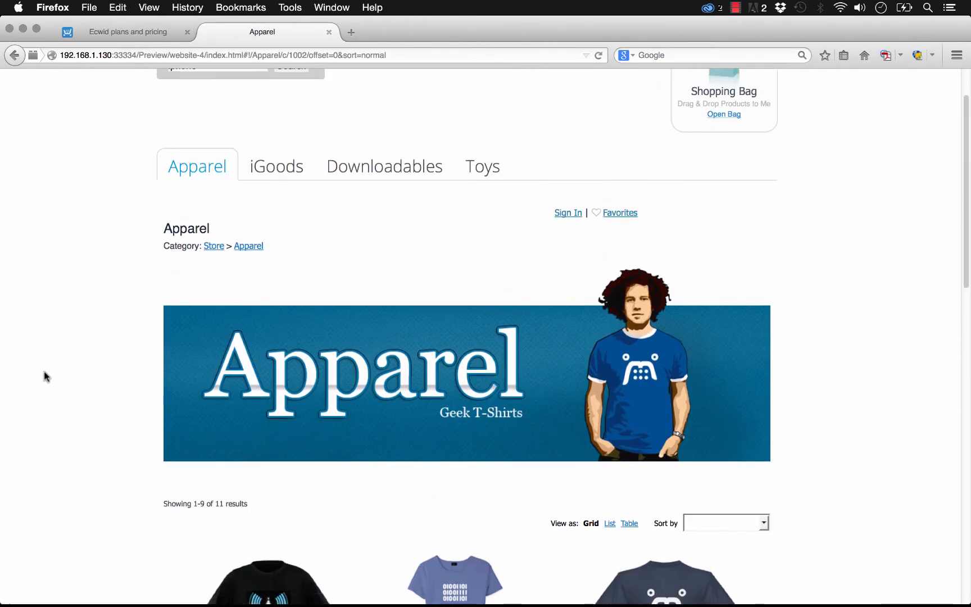
pyautogui.scroll(3, 889, 316)
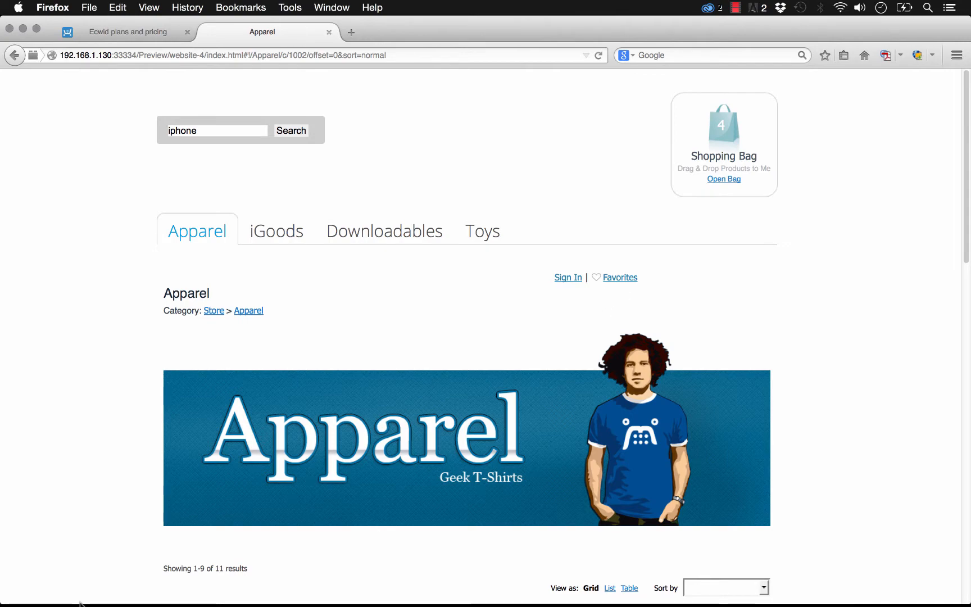
# Step: Switch to Adobe Muse and open the Ecwid dashboard site from the Ecwid Category Tabs widget's options
pyautogui.moveTo(276, 597)
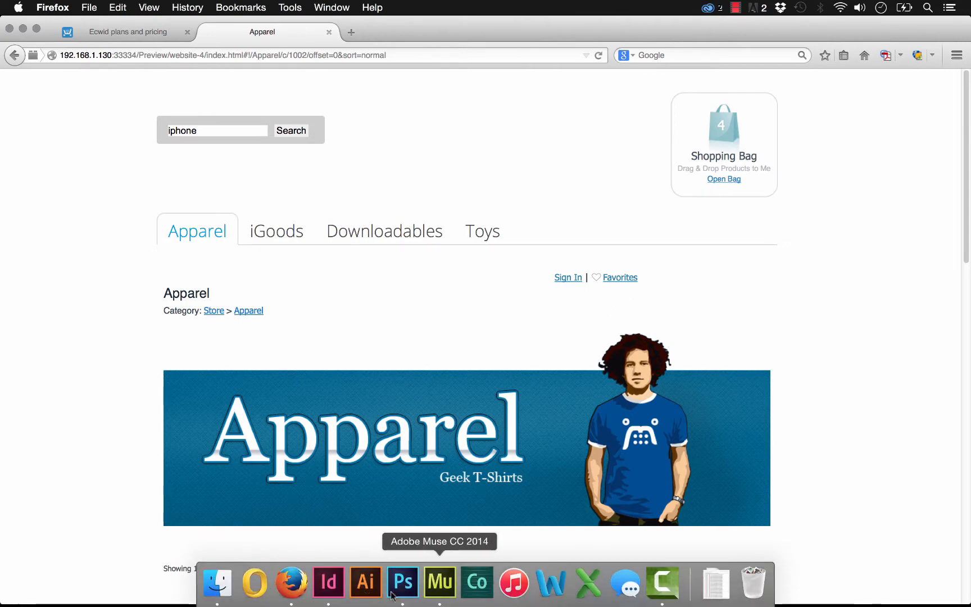
pyautogui.click(440, 581)
pyautogui.click(512, 248)
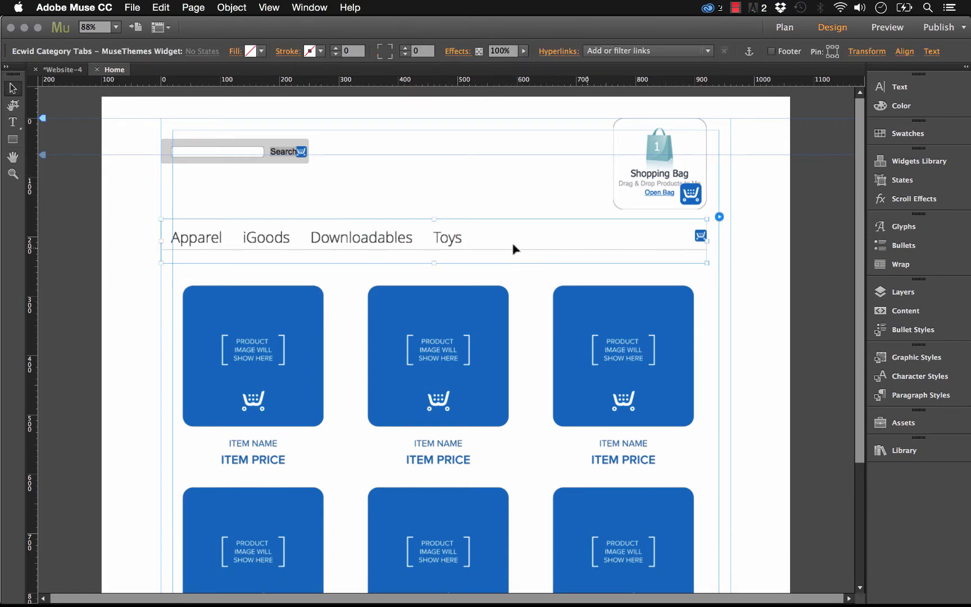
pyautogui.click(719, 217)
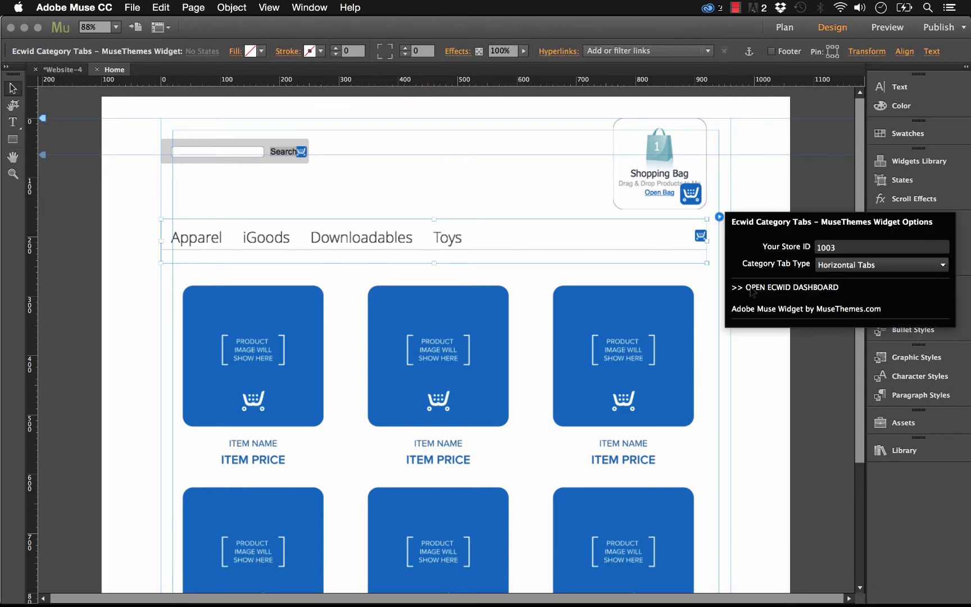
pyautogui.click(809, 287)
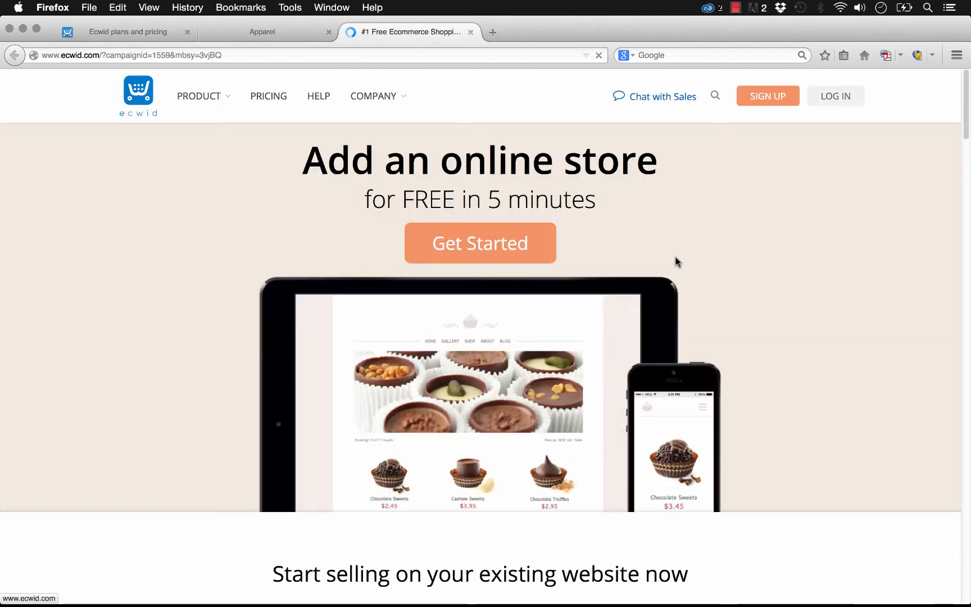
# Step: Log in to the Ecwid control panel with the account e-mail and password
pyautogui.click(839, 95)
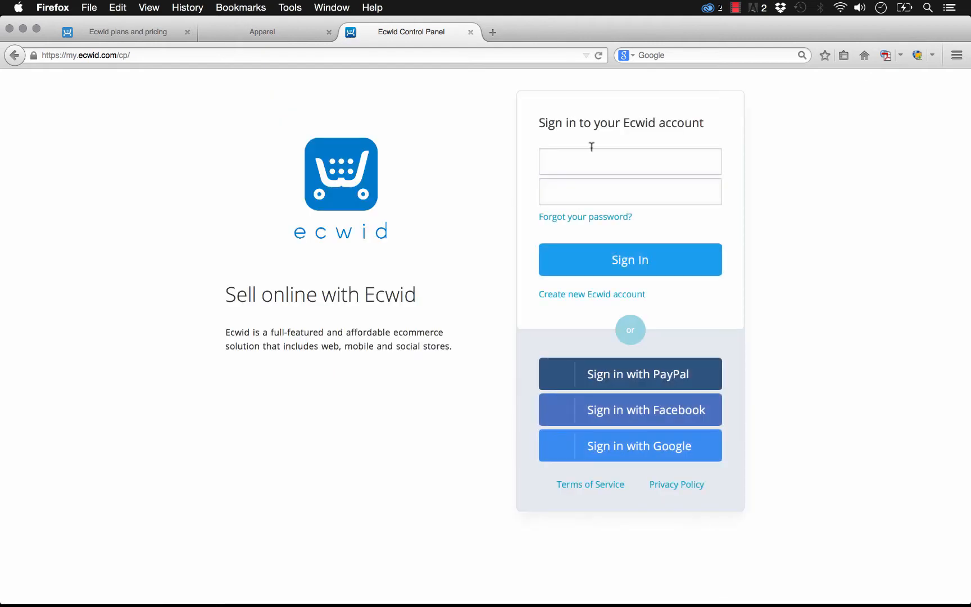
pyautogui.click(591, 149)
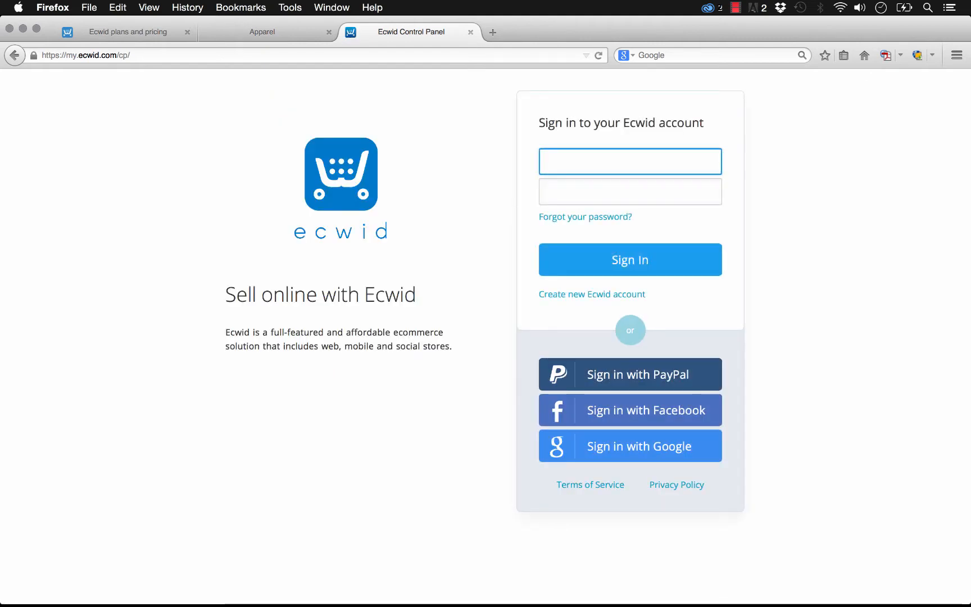
pyautogui.press('Tab')
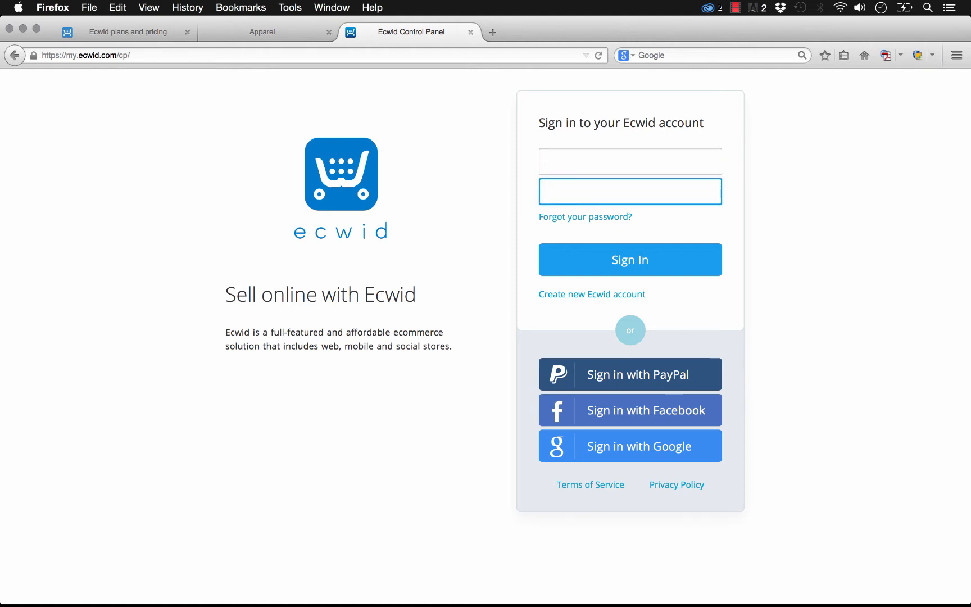
pyautogui.press('Return')
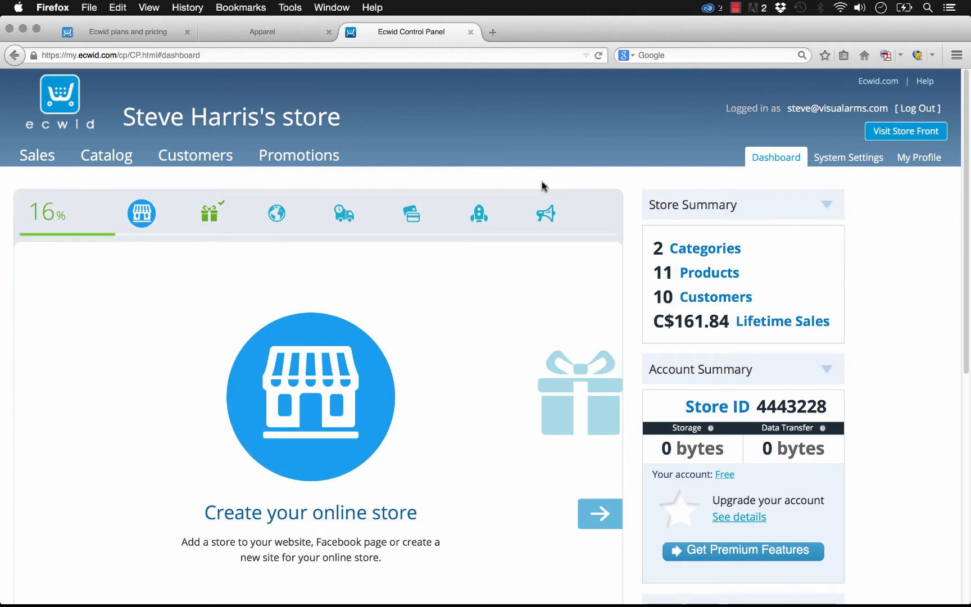
# Step: Look over the dashboard and copy the Store ID number from the Account Summary
pyautogui.scroll(-6, 875, 270)
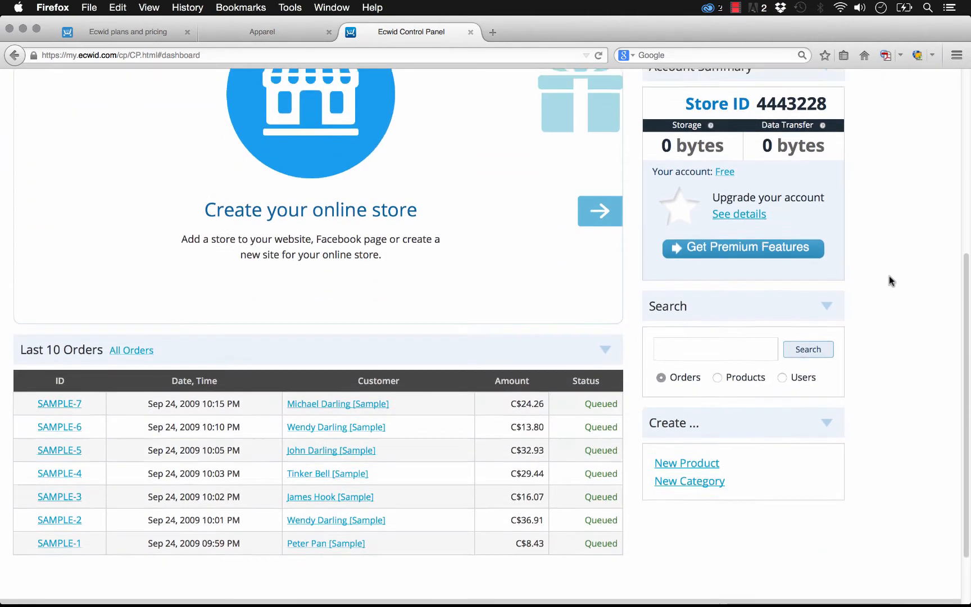
pyautogui.scroll(7, 888, 276)
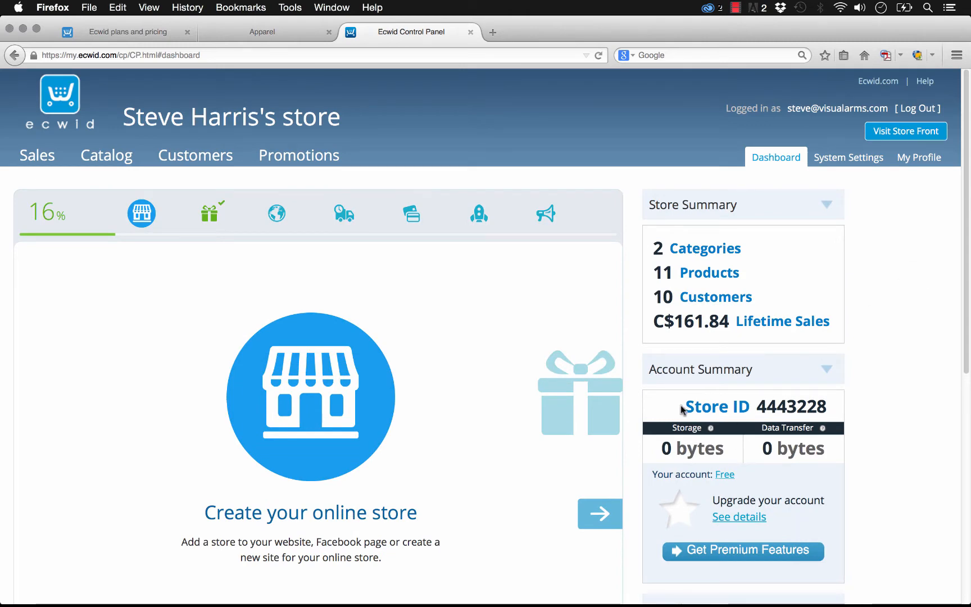
pyautogui.moveTo(681, 408); pyautogui.dragTo(829, 411)
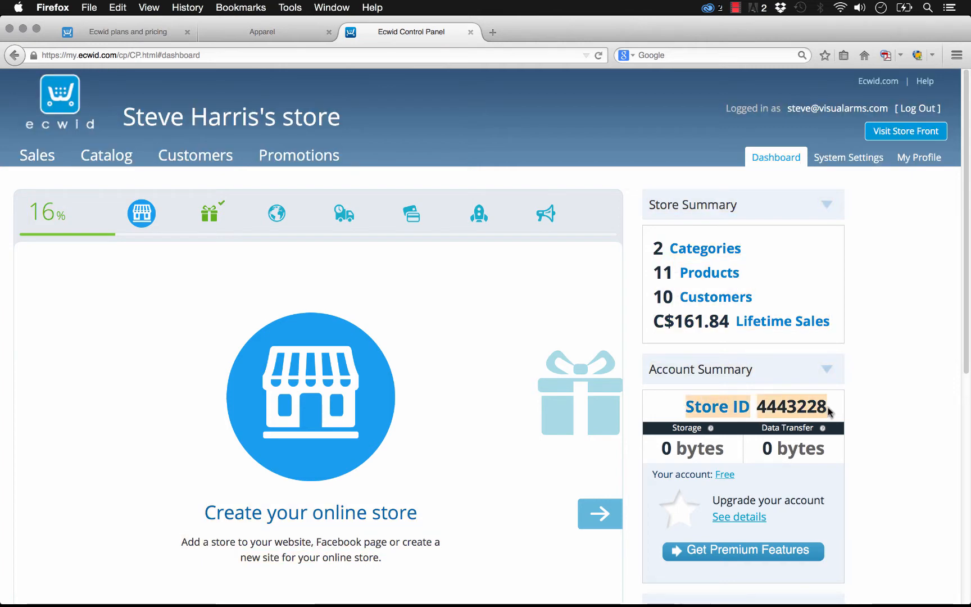
pyautogui.click(760, 411)
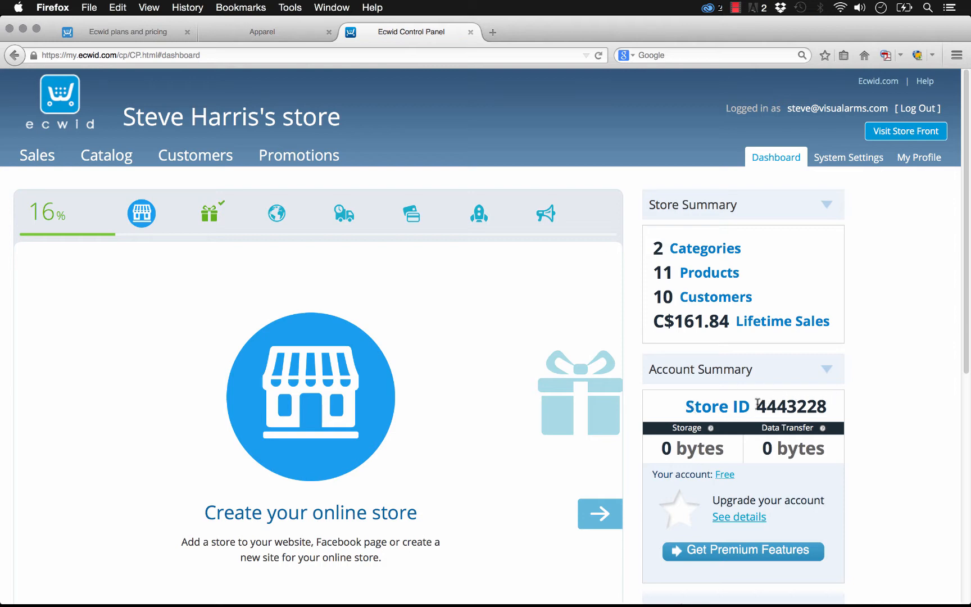
pyautogui.moveTo(758, 403); pyautogui.dragTo(827, 409)
pyautogui.press('super+c')
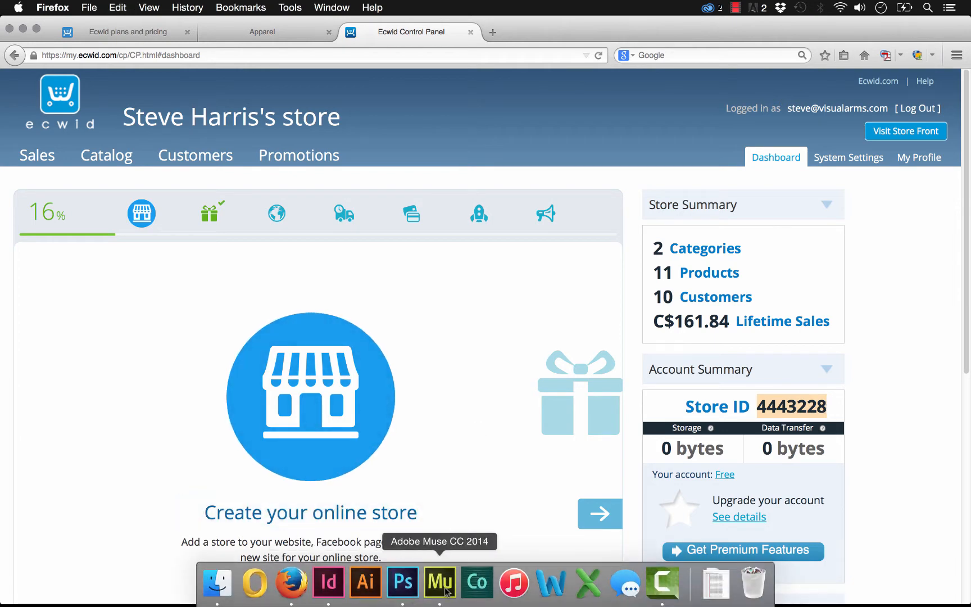
# Step: Switch to Adobe Muse and replace the Ecwid Shopping Cart widget's Store ID with the copied store number
pyautogui.click(442, 584)
pyautogui.click(698, 149)
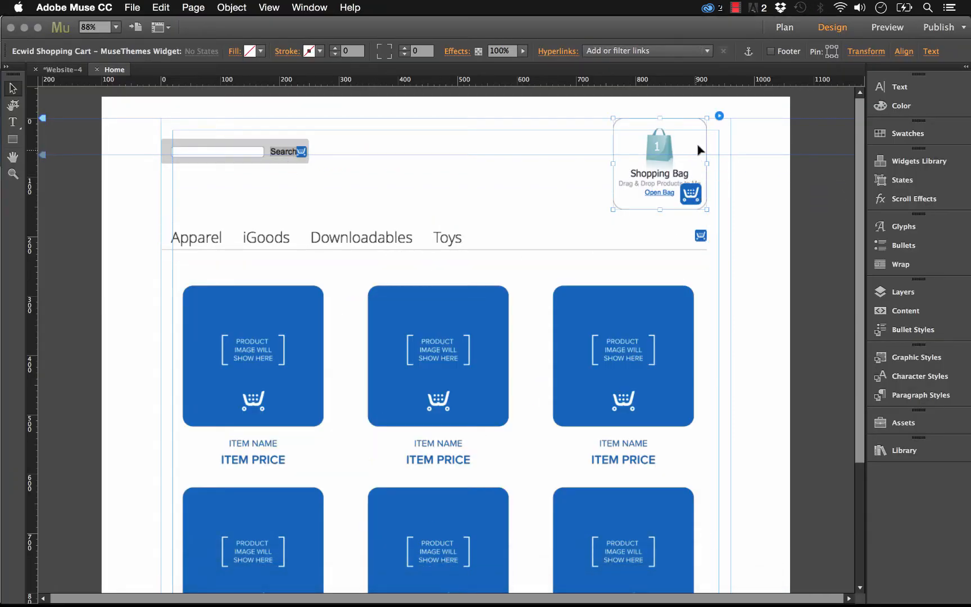
pyautogui.click(719, 115)
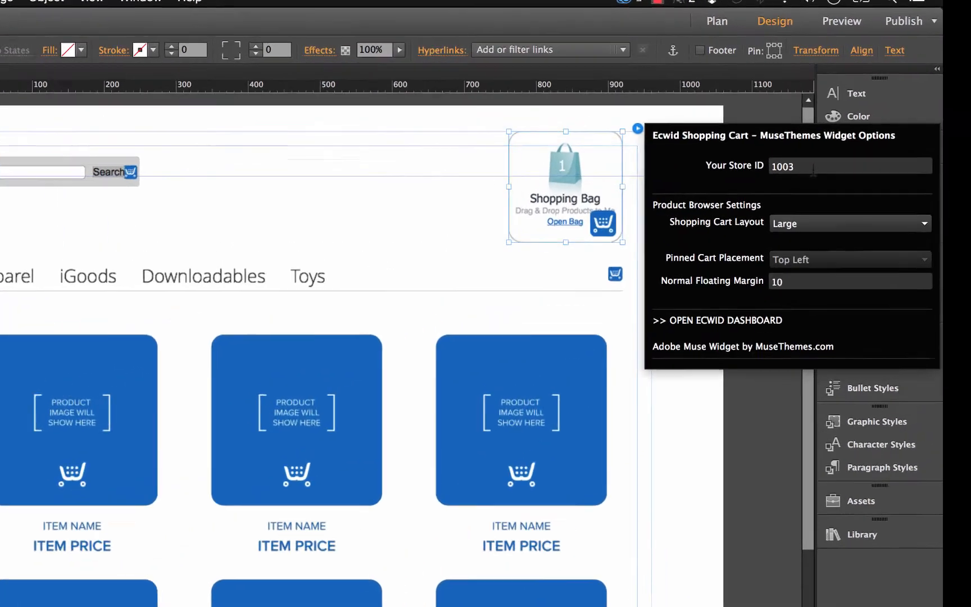
pyautogui.moveTo(852, 147); pyautogui.dragTo(816, 146)
pyautogui.press('super+v')
pyautogui.press('Return')
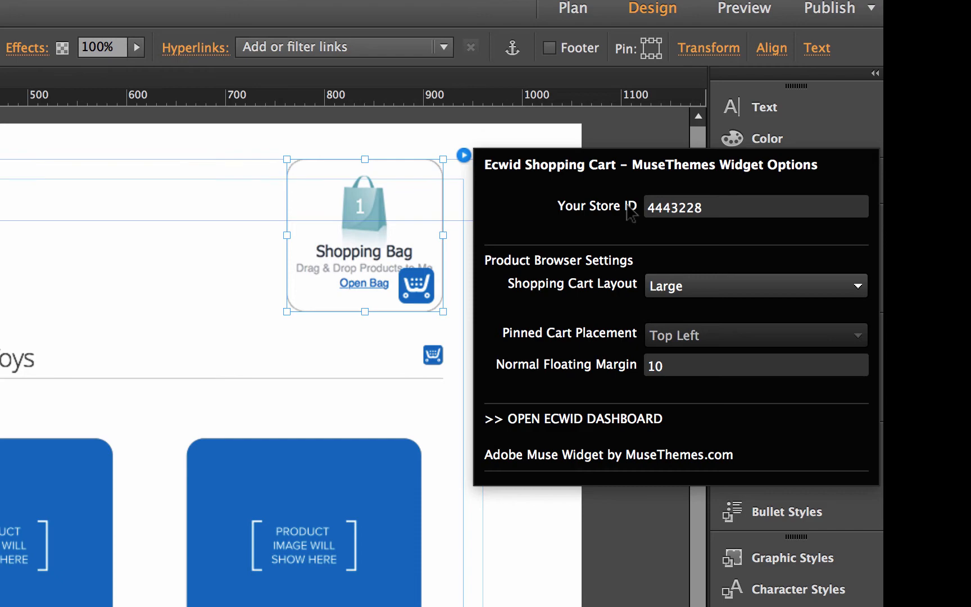
pyautogui.click(201, 183)
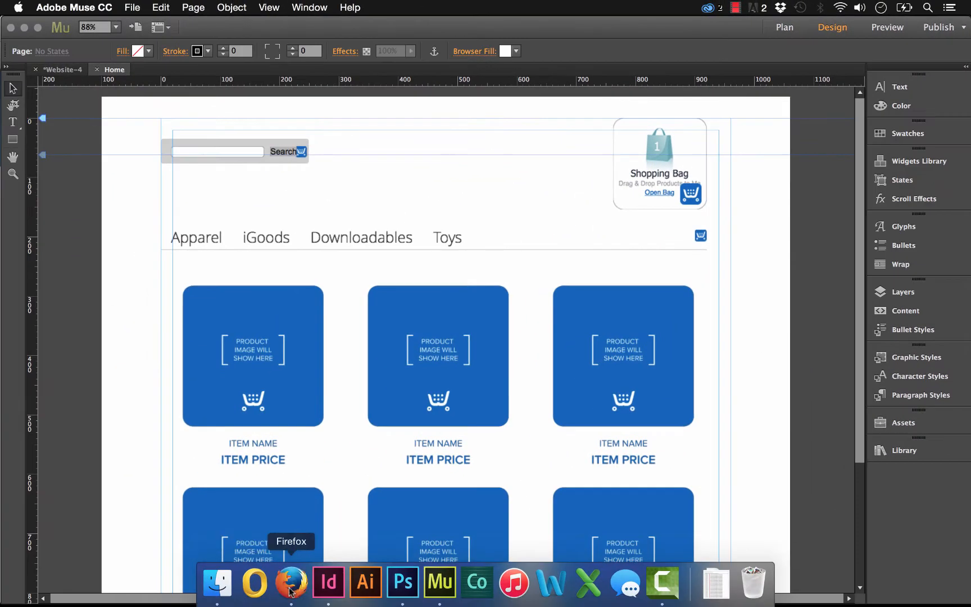
# Step: Switch back to the Ecwid dashboard in Firefox and open the "Add products to your store" setup form
pyautogui.click(289, 584)
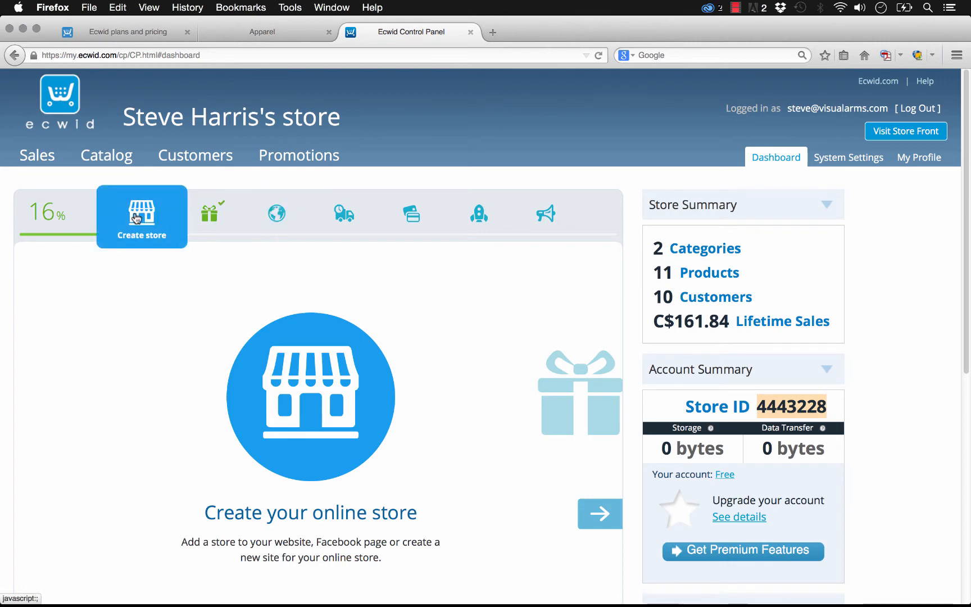
pyautogui.click(209, 213)
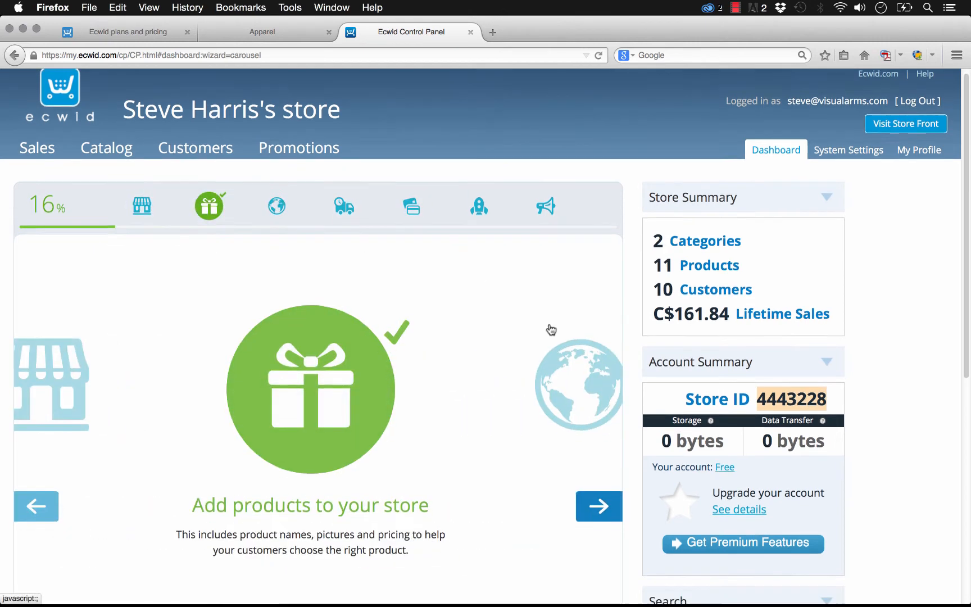
pyautogui.scroll(-2, 551, 329)
pyautogui.click(325, 362)
pyautogui.scroll(-1, 314, 360)
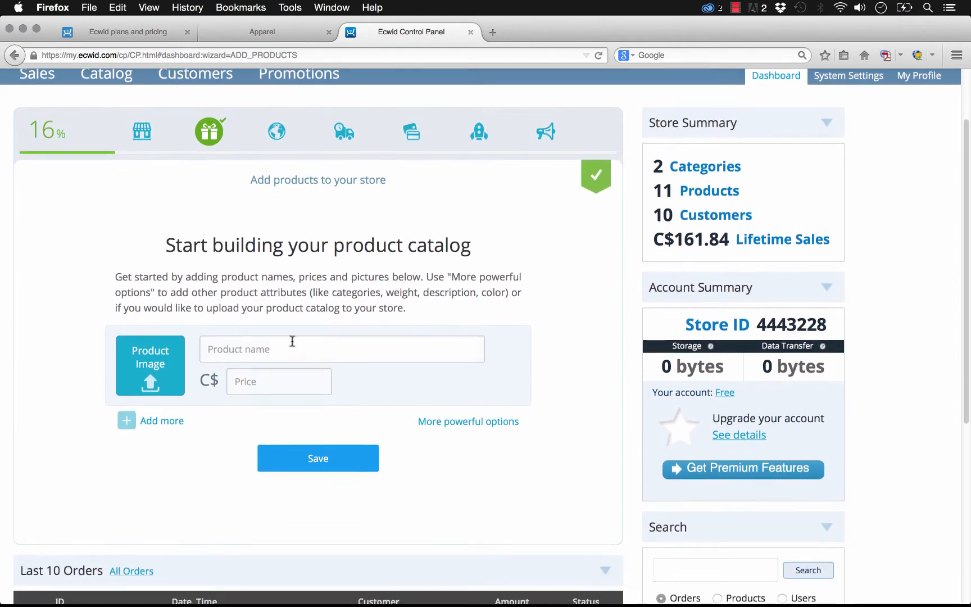
pyautogui.scroll(-1, 292, 341)
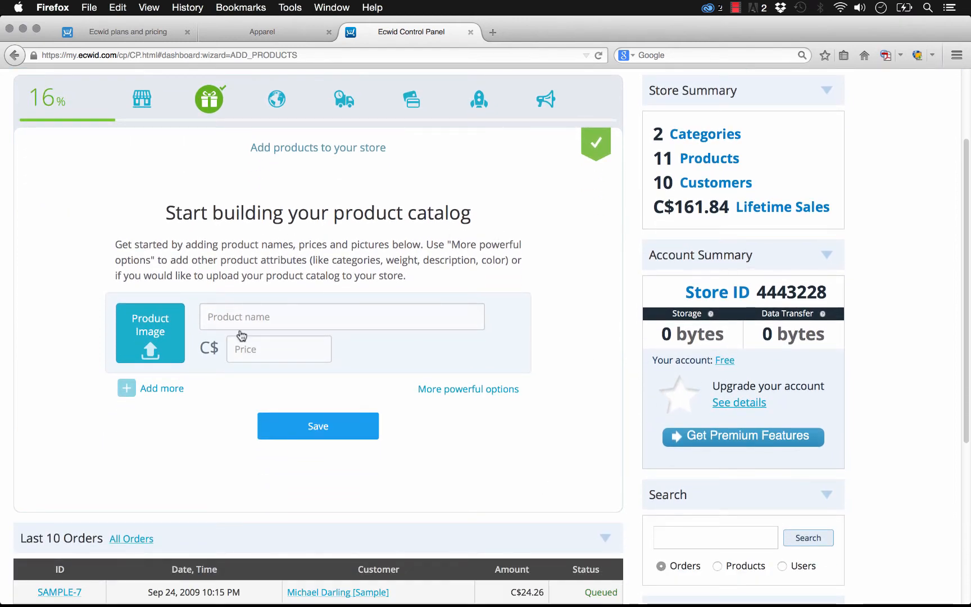
# Step: Save a new product named "Demo Product" priced at C$10 and reopen the blank form for adding more products
pyautogui.click(321, 311)
pyautogui.write('Demo Pro')
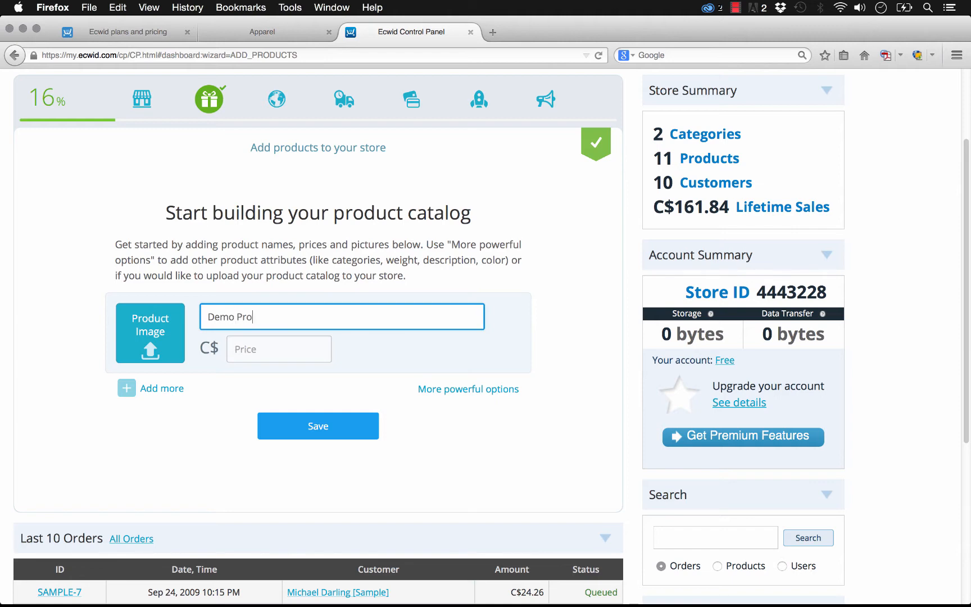
pyautogui.write('duct')
pyautogui.press('Tab')
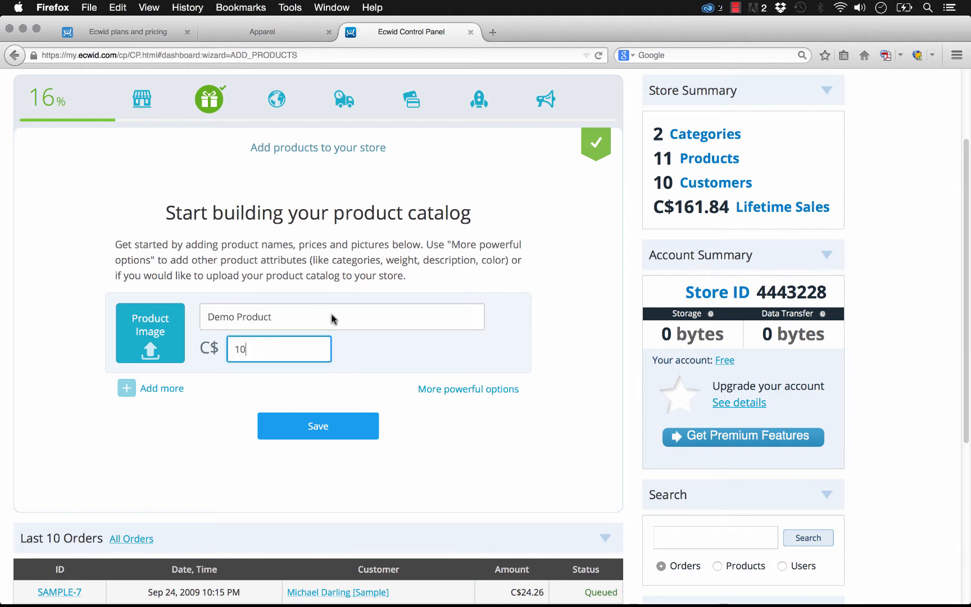
pyautogui.write('10')
pyautogui.click(336, 420)
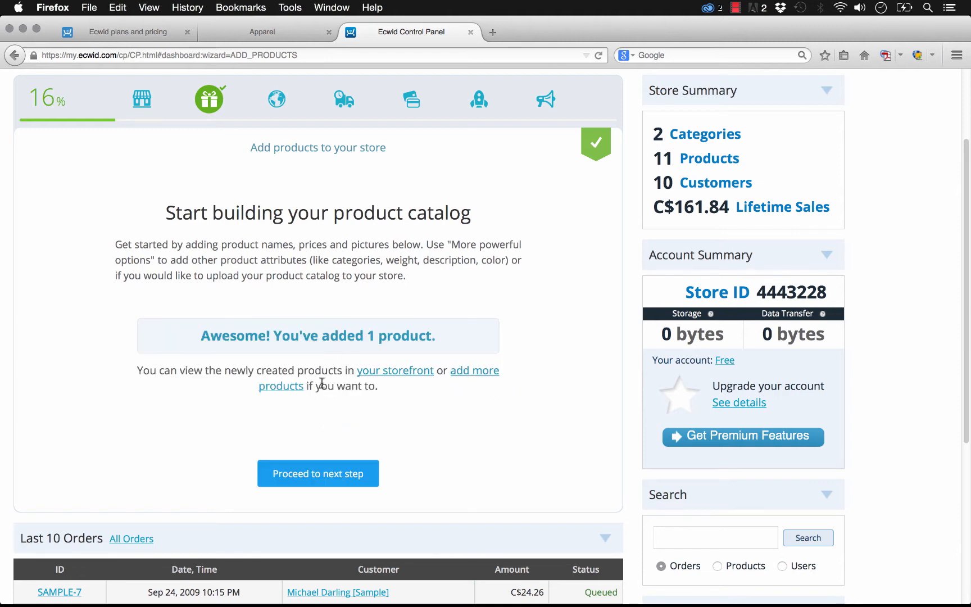
pyautogui.click(297, 390)
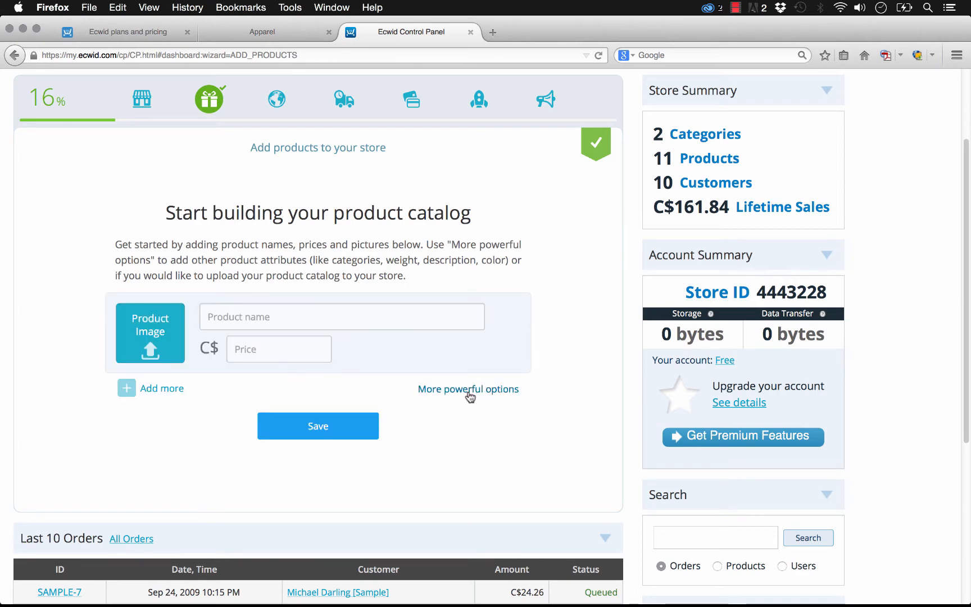
# Step: Open the store's sales orders and look through the sample orders list
pyautogui.scroll(2, 389, 197)
pyautogui.scroll(2, 389, 197)
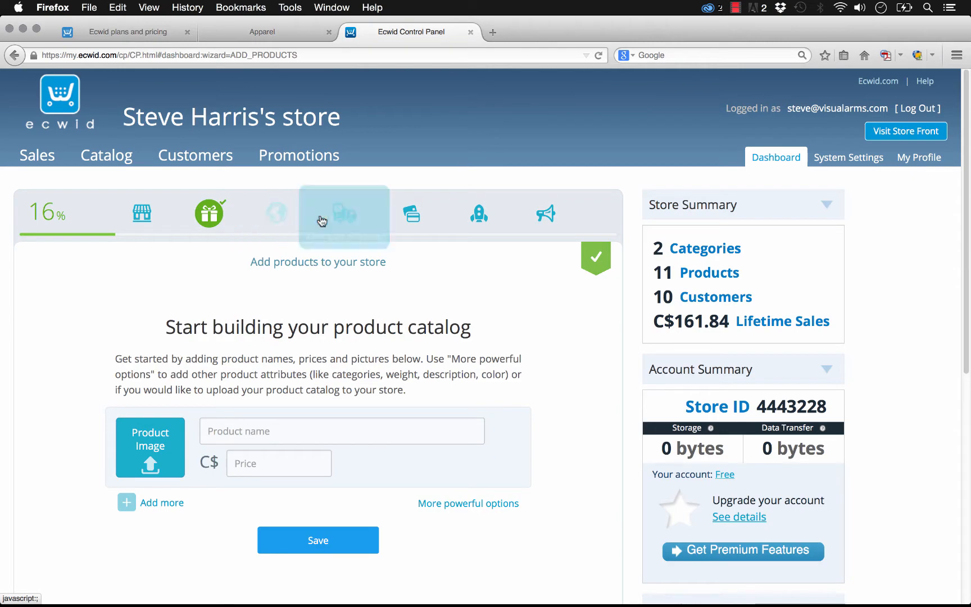
pyautogui.click(37, 155)
pyautogui.scroll(-5, 236, 364)
pyautogui.scroll(5, 269, 362)
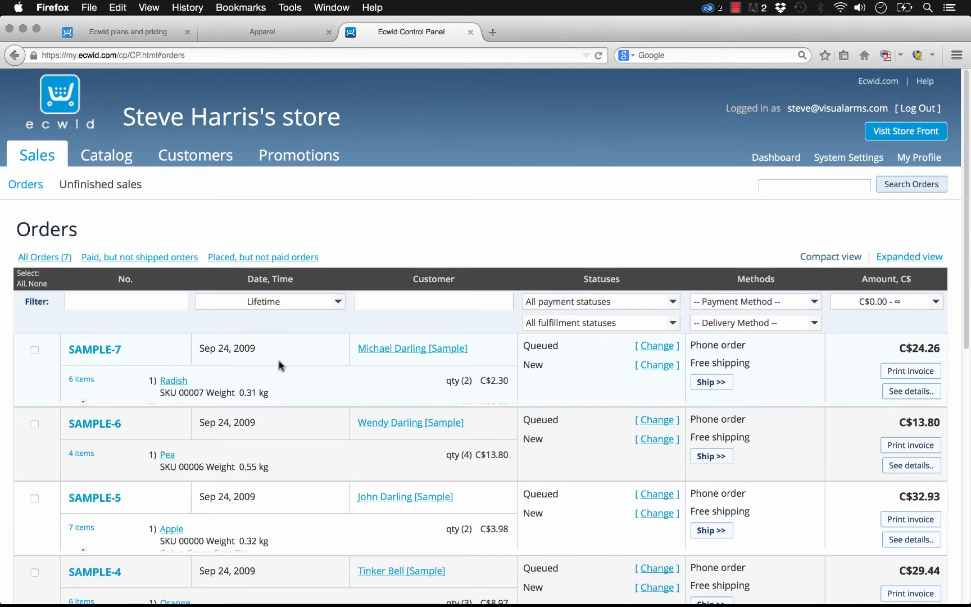
# Step: Open the Apple product from the catalog and review its general details, attributes, options and gallery
pyautogui.click(103, 156)
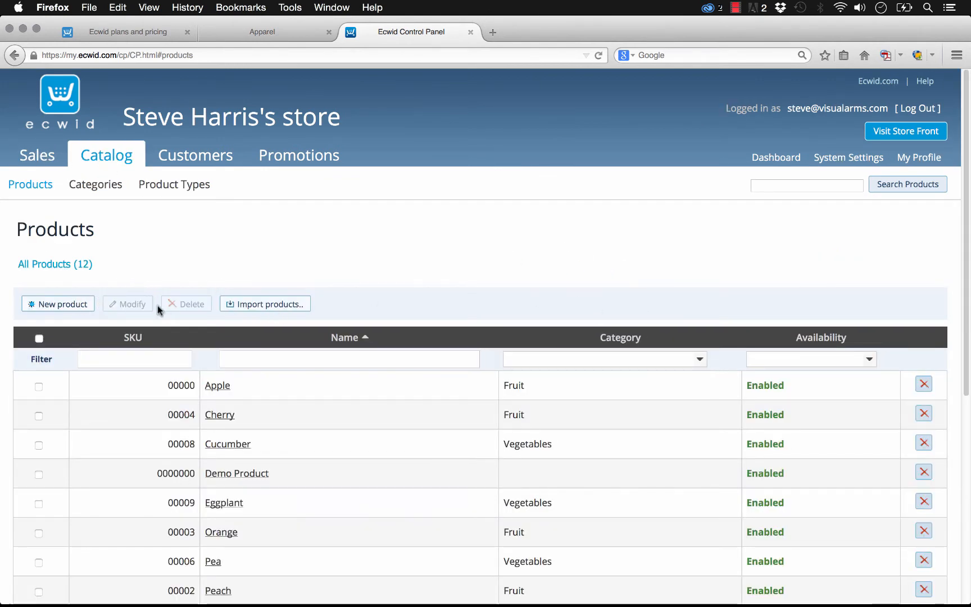
pyautogui.click(224, 388)
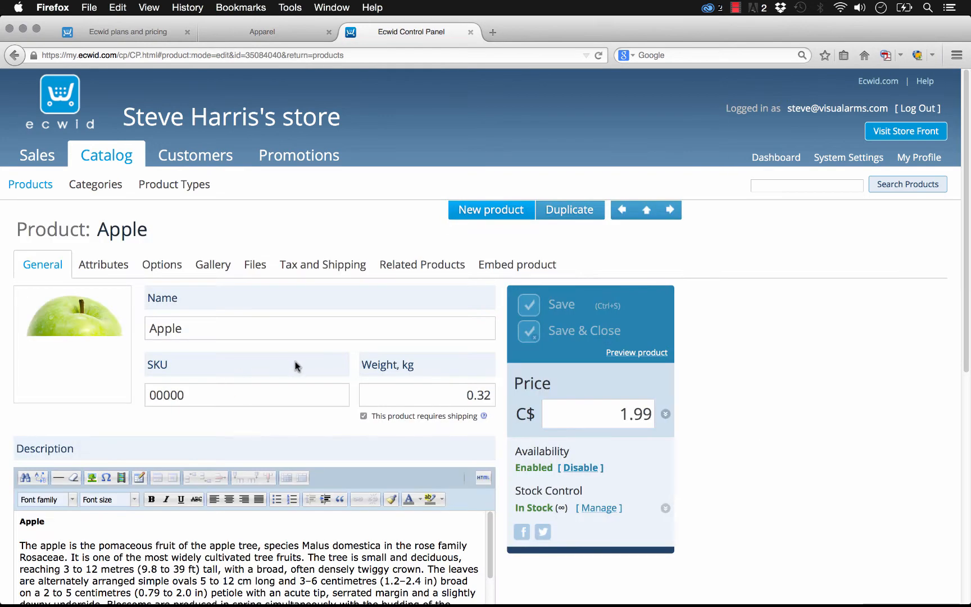
pyautogui.scroll(-3, 228, 281)
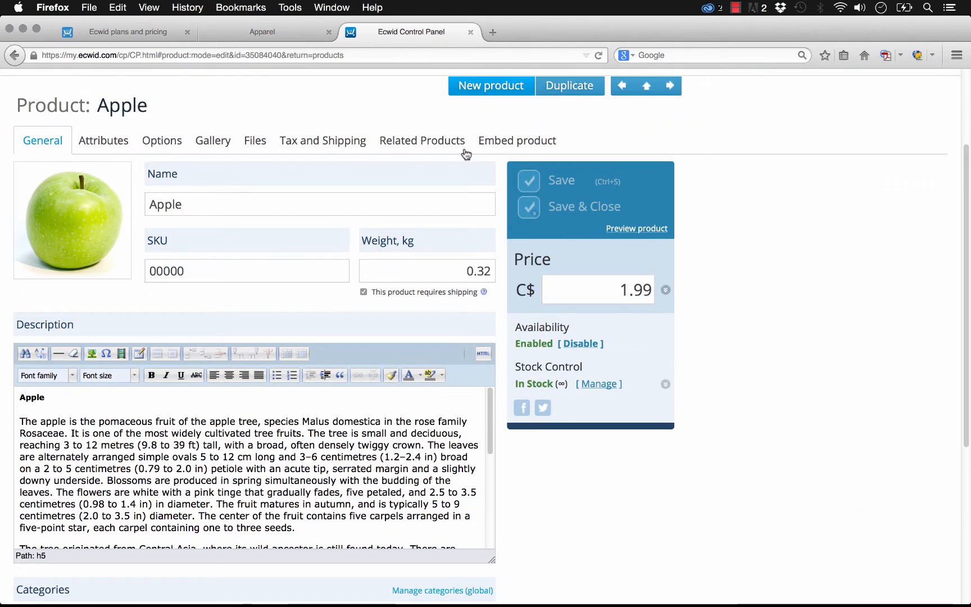
pyautogui.click(104, 141)
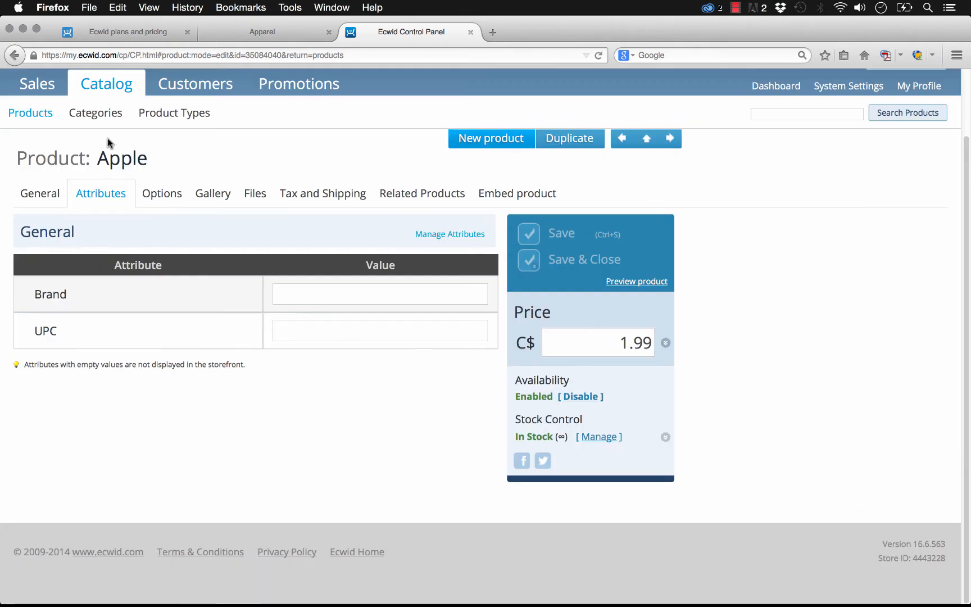
pyautogui.moveTo(32, 304); pyautogui.dragTo(63, 297)
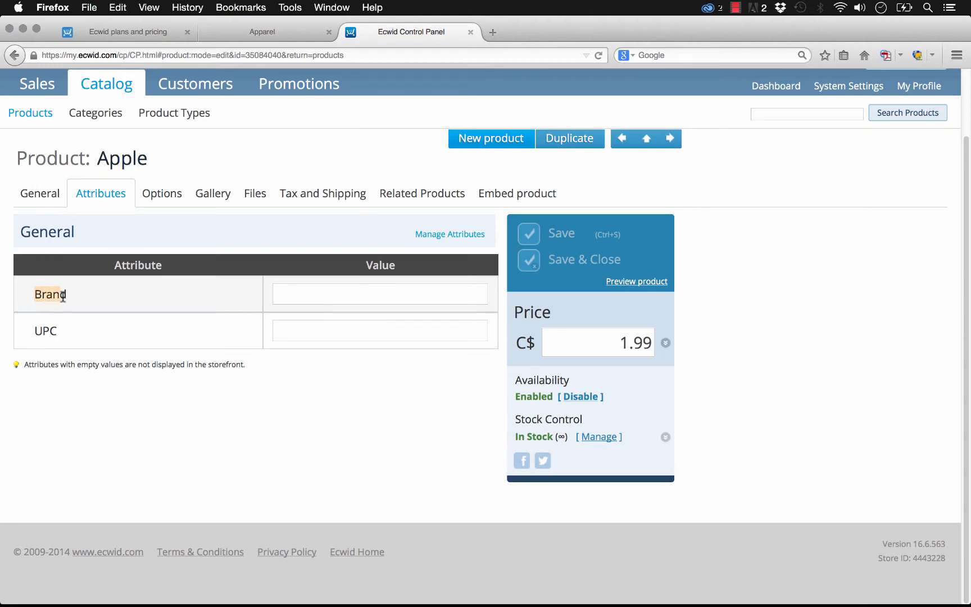
pyautogui.click(161, 204)
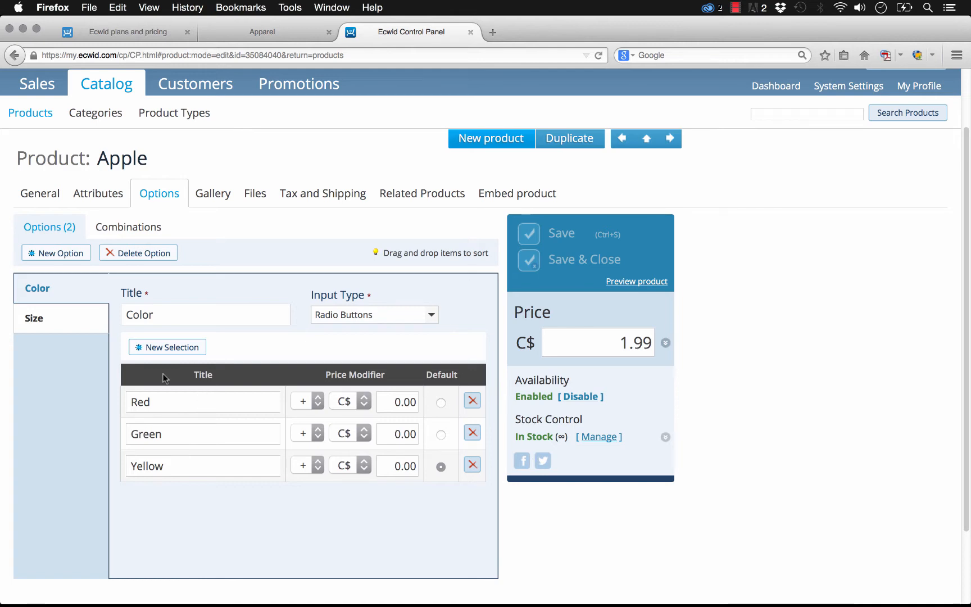
pyautogui.click(219, 196)
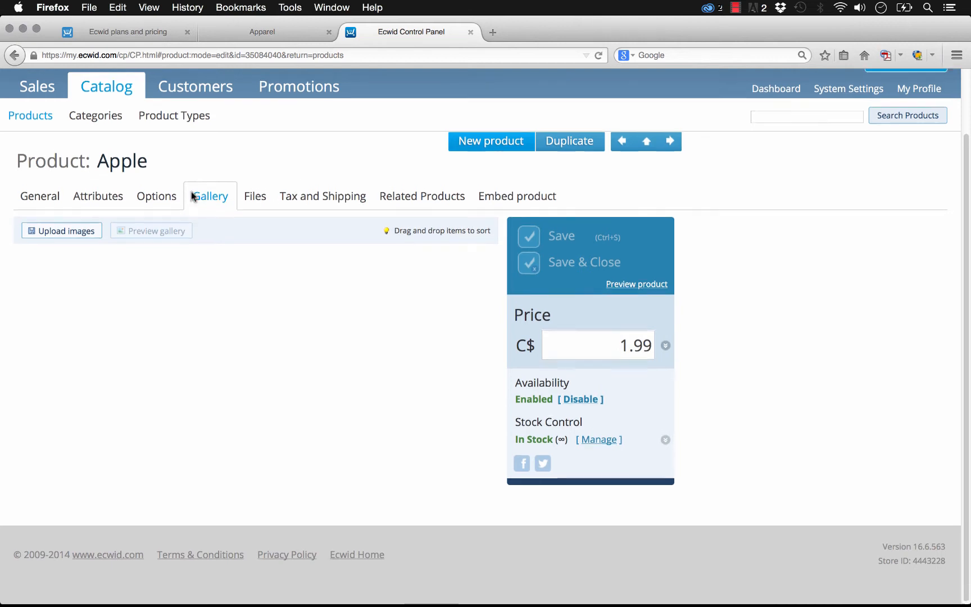
# Step: Open the catalog's categories page, and switch to Adobe Muse to inspect the Ecwid Category Tabs widget on the Home page
pyautogui.scroll(1, 116, 167)
pyautogui.click(115, 153)
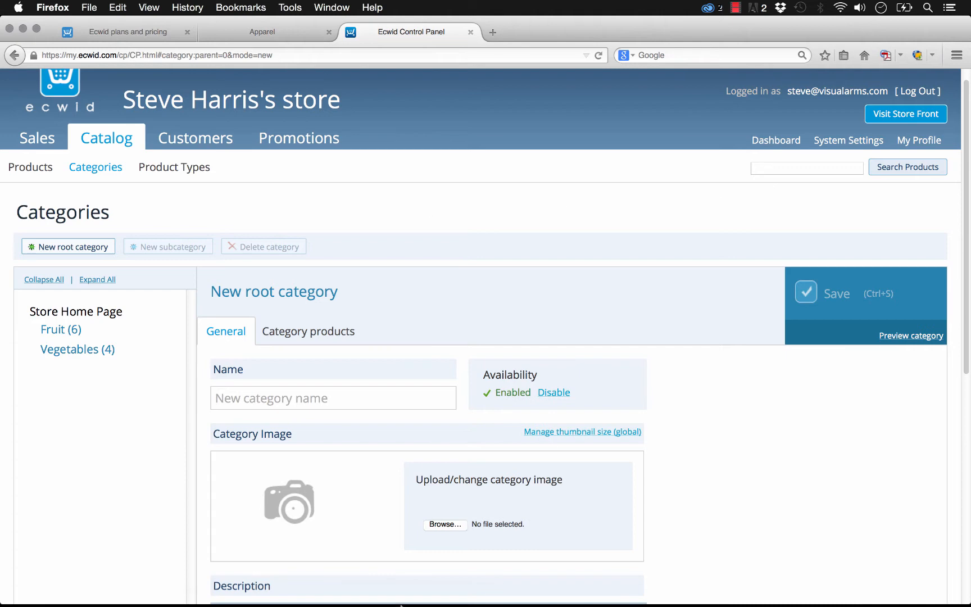
pyautogui.moveTo(402, 600)
pyautogui.click(438, 599)
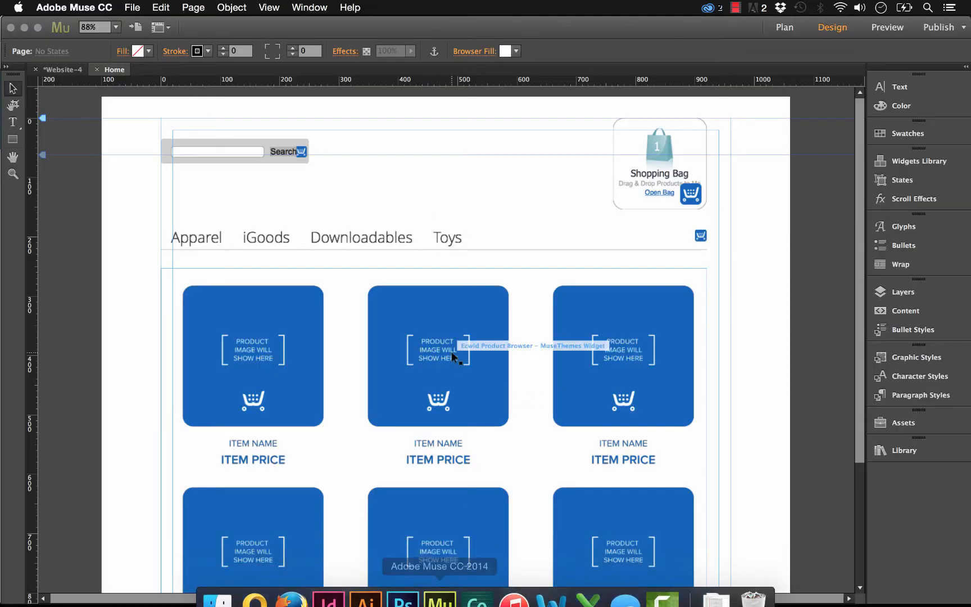
pyautogui.click(282, 238)
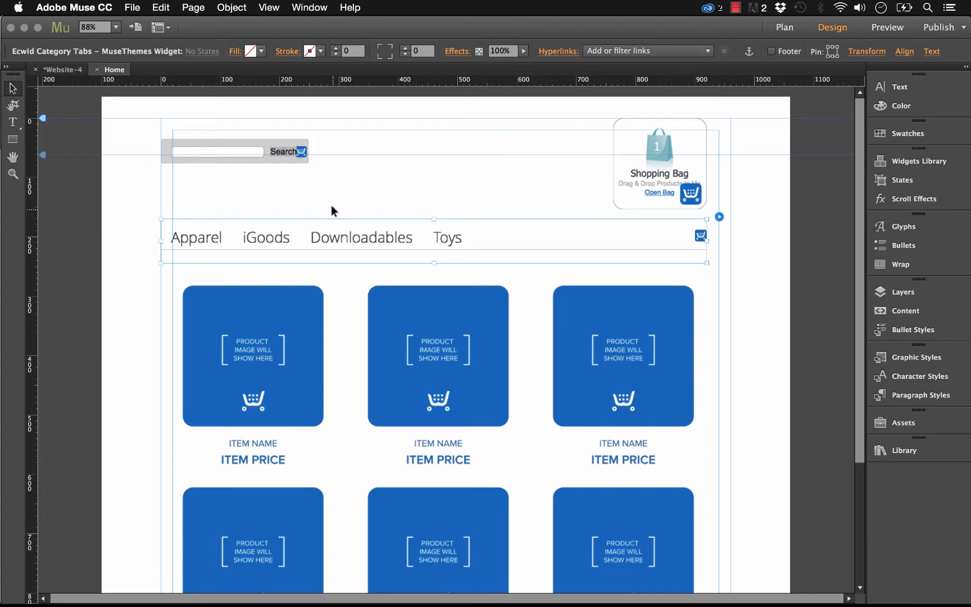
pyautogui.click(356, 214)
# Step: Preview the Home page in the browser and browse the iGoods, Apparel and Toys categories
pyautogui.click(132, 8)
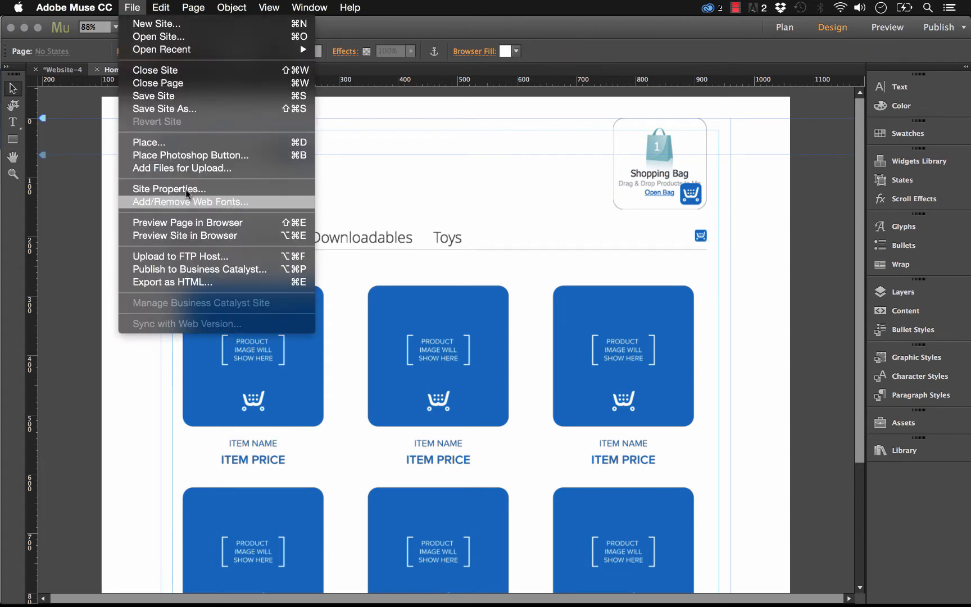
pyautogui.click(195, 217)
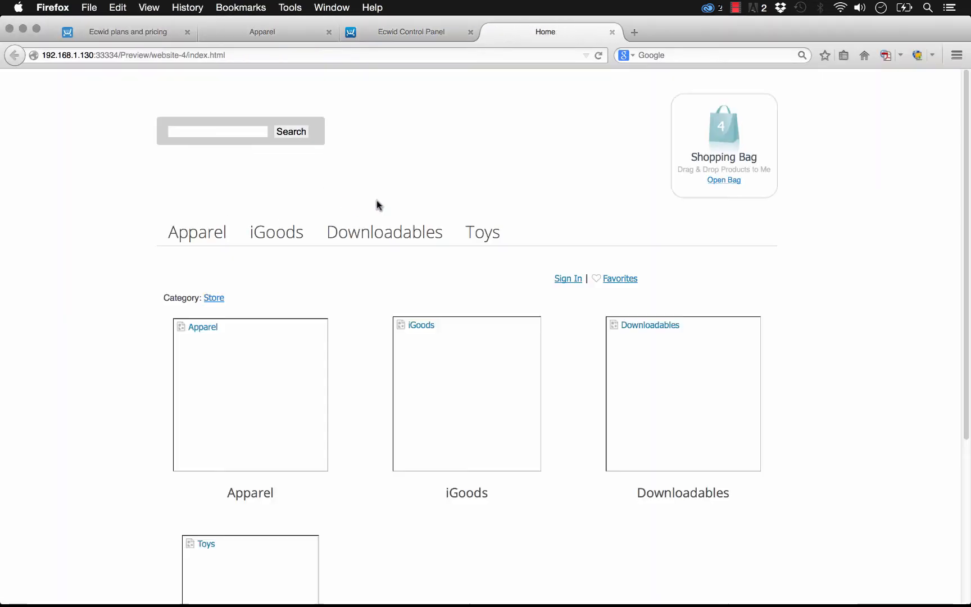
pyautogui.click(371, 232)
pyautogui.click(289, 236)
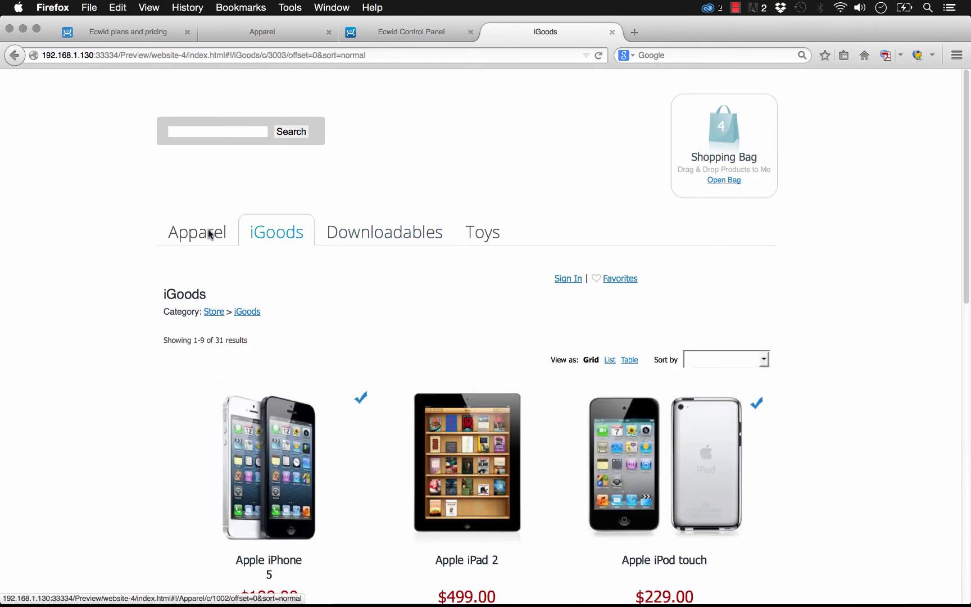
pyautogui.click(210, 234)
pyautogui.click(481, 236)
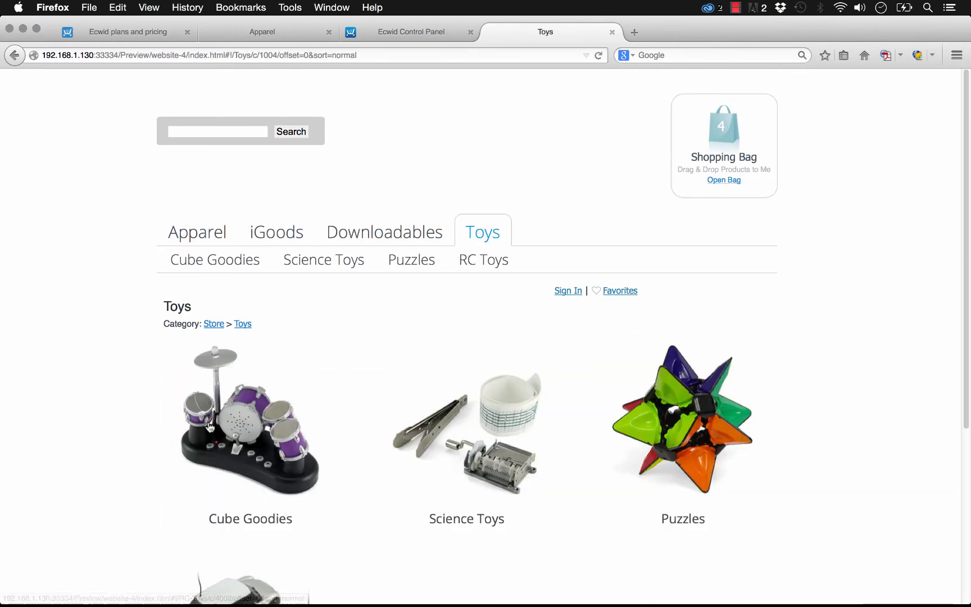
pyautogui.scroll(-1, 249, 411)
pyautogui.moveTo(281, 598)
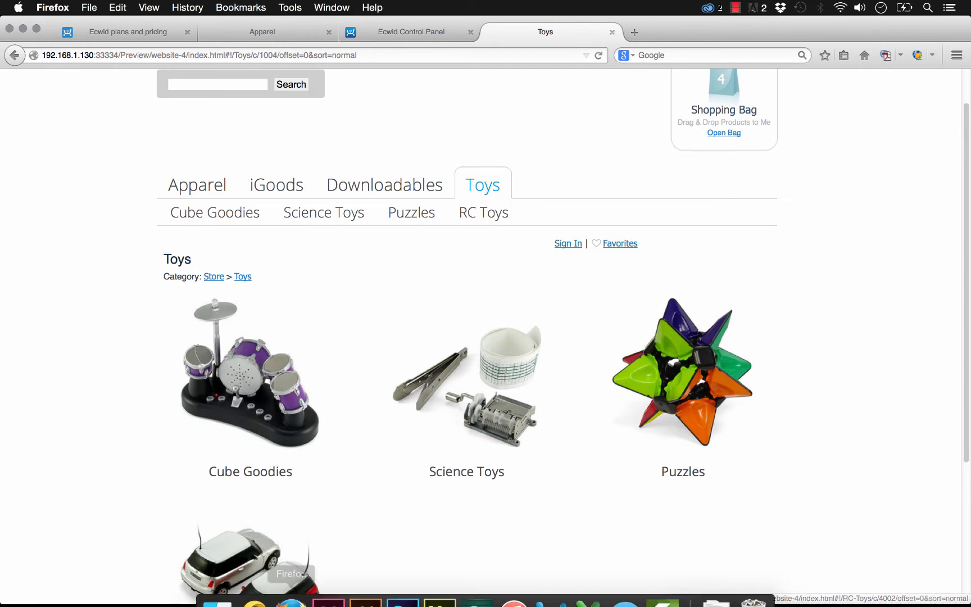
pyautogui.scroll(2, 506, 213)
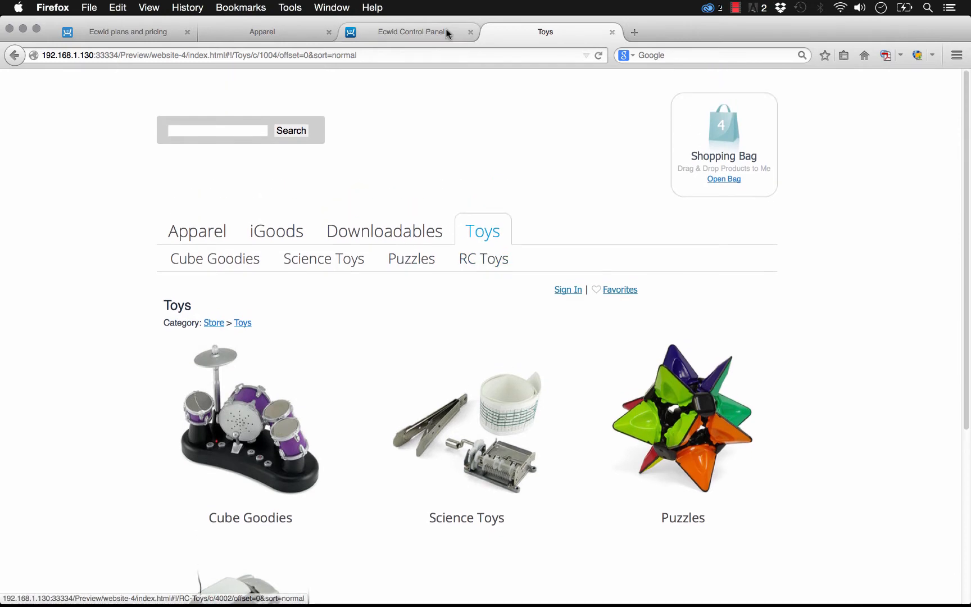
# Step: Return to the Ecwid Control Panel and look through the customers list
pyautogui.click(447, 32)
pyautogui.scroll(1, 337, 194)
pyautogui.click(196, 162)
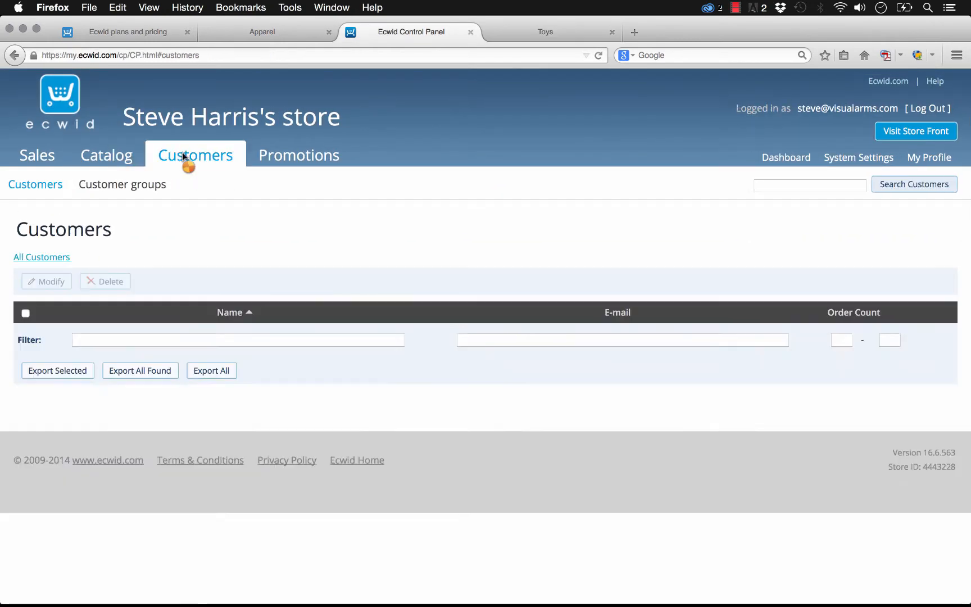
pyautogui.scroll(-5, 238, 321)
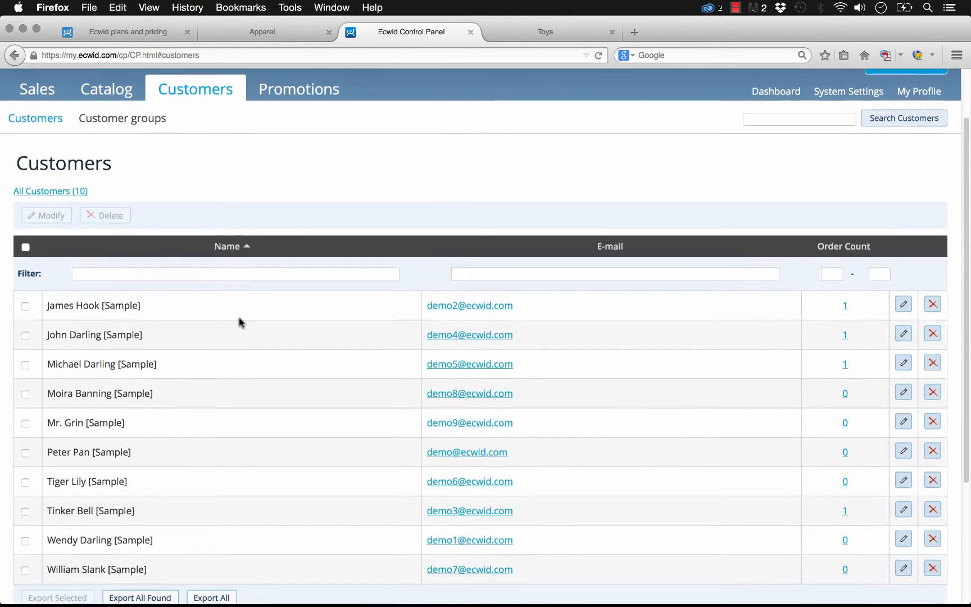
pyautogui.scroll(5, 277, 447)
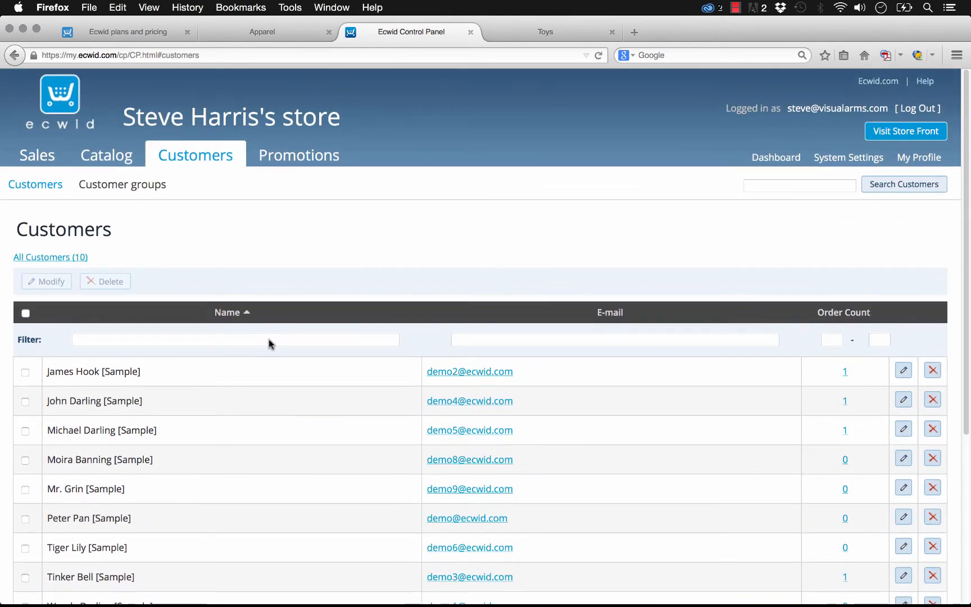
# Step: View the Discount Coupons promotions page, dismiss the account upgrade offer and go back to the customers list
pyautogui.click(298, 159)
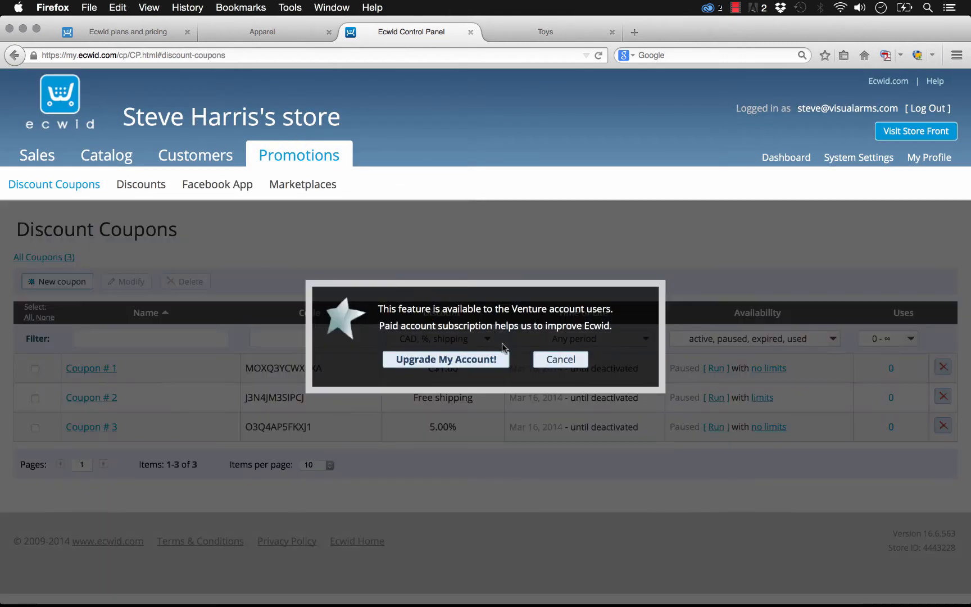
pyautogui.click(562, 359)
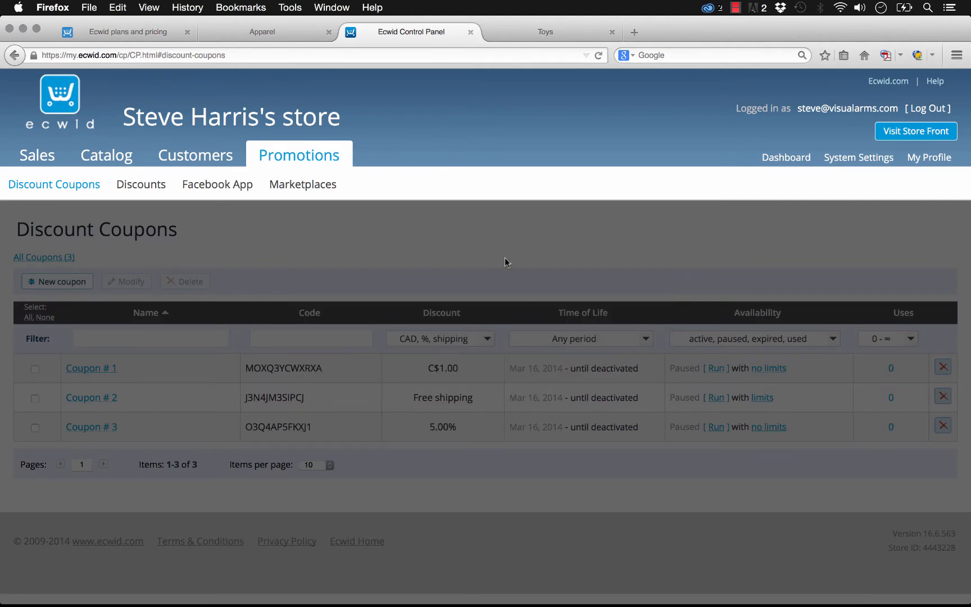
pyautogui.click(203, 160)
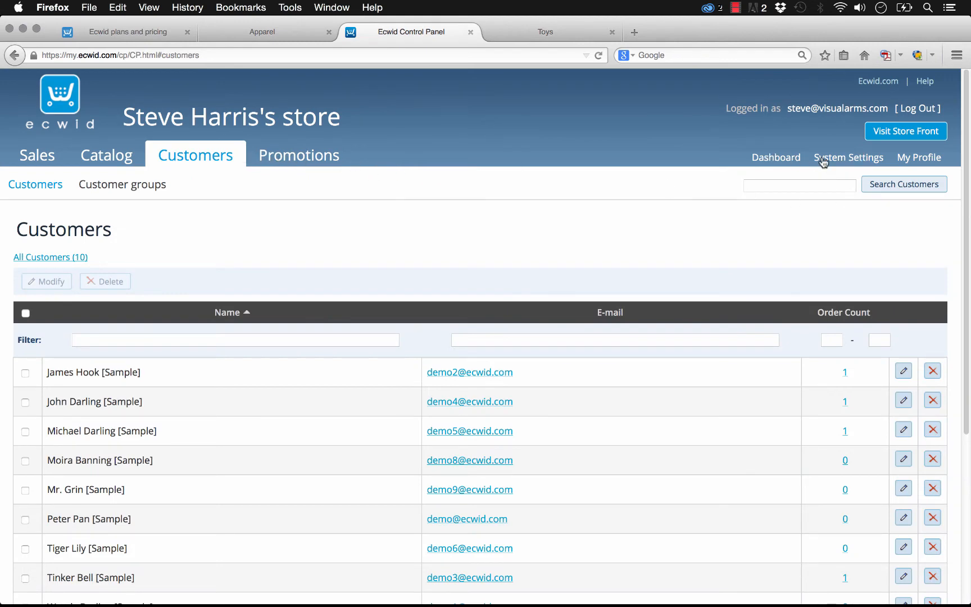
# Step: Open the general system settings and review the store profile and company details
pyautogui.click(849, 158)
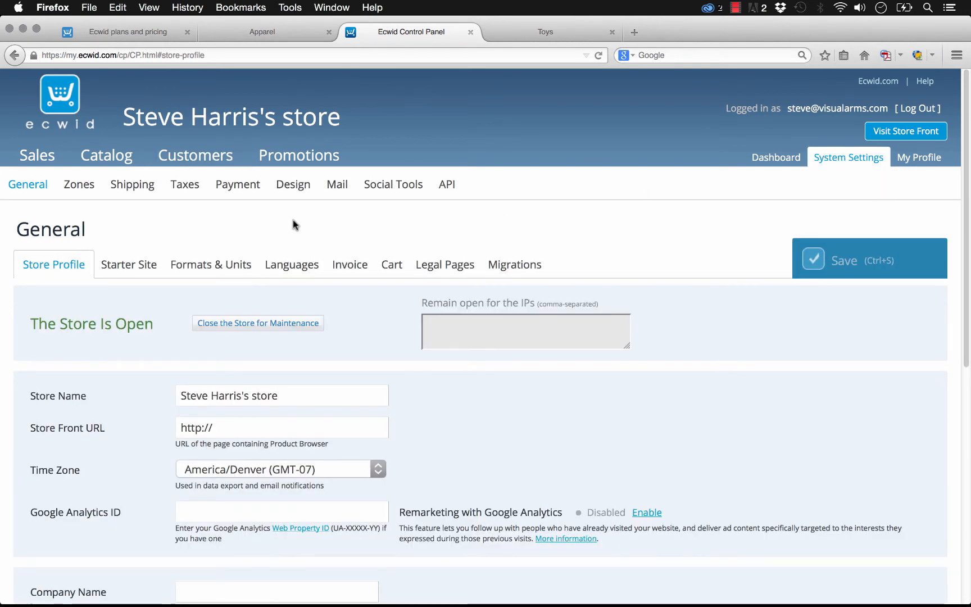
pyautogui.scroll(-5, 293, 224)
pyautogui.scroll(-4, 143, 326)
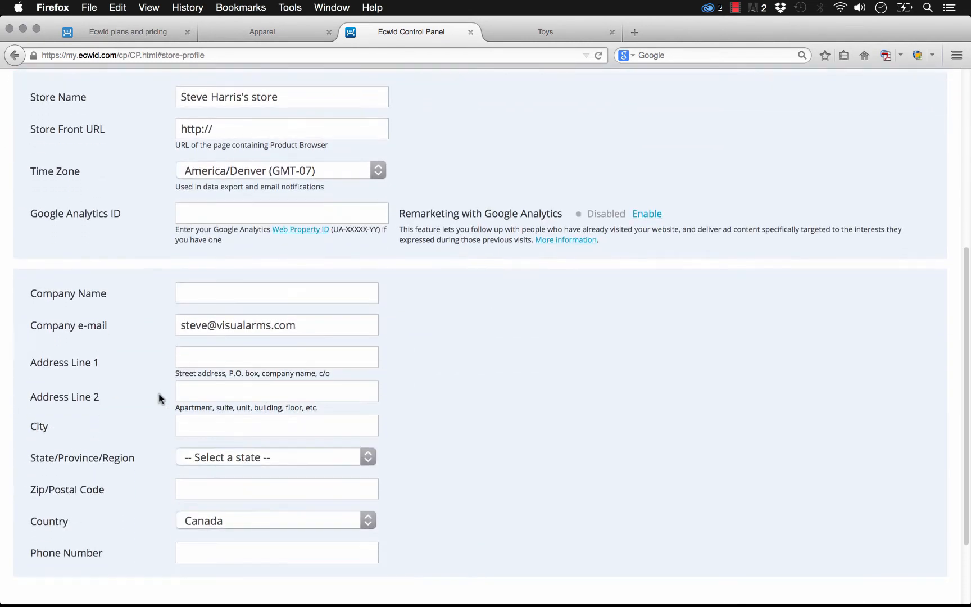
pyautogui.scroll(9, 160, 382)
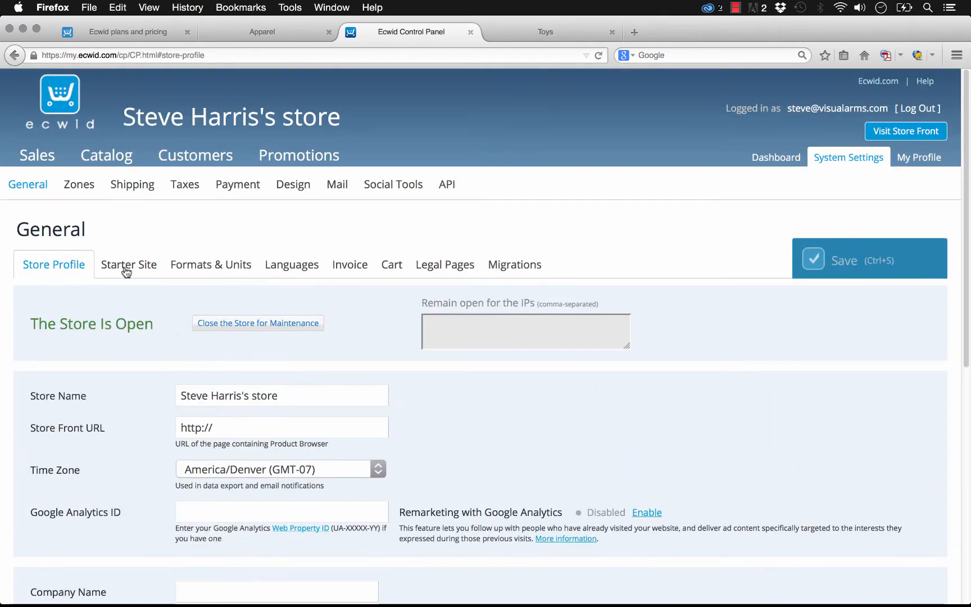
# Step: Open the Formats & Units settings and look through the available currencies without changing the selection
pyautogui.click(232, 265)
pyautogui.click(264, 369)
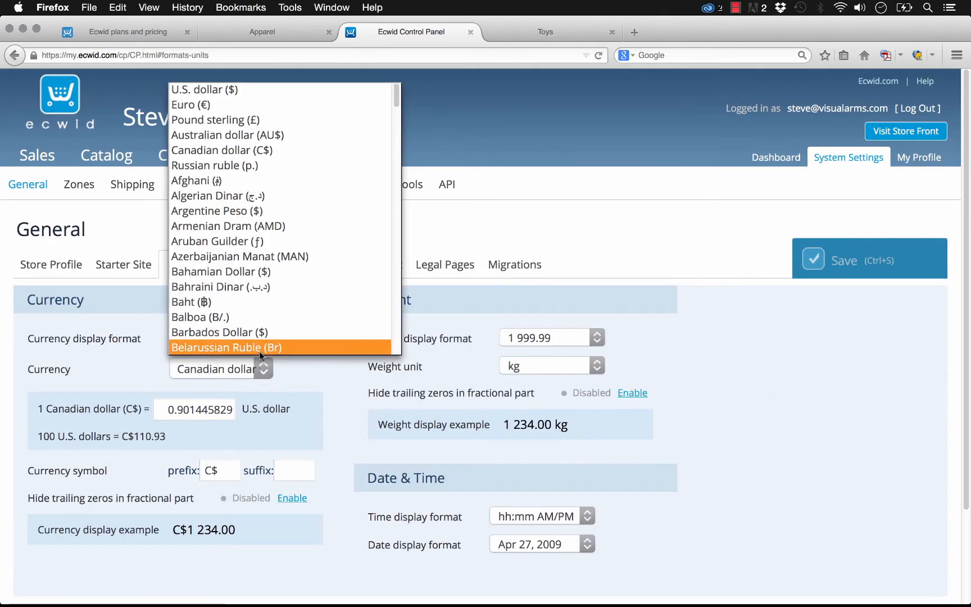
pyautogui.scroll(-4, 243, 249)
pyautogui.scroll(4, 245, 254)
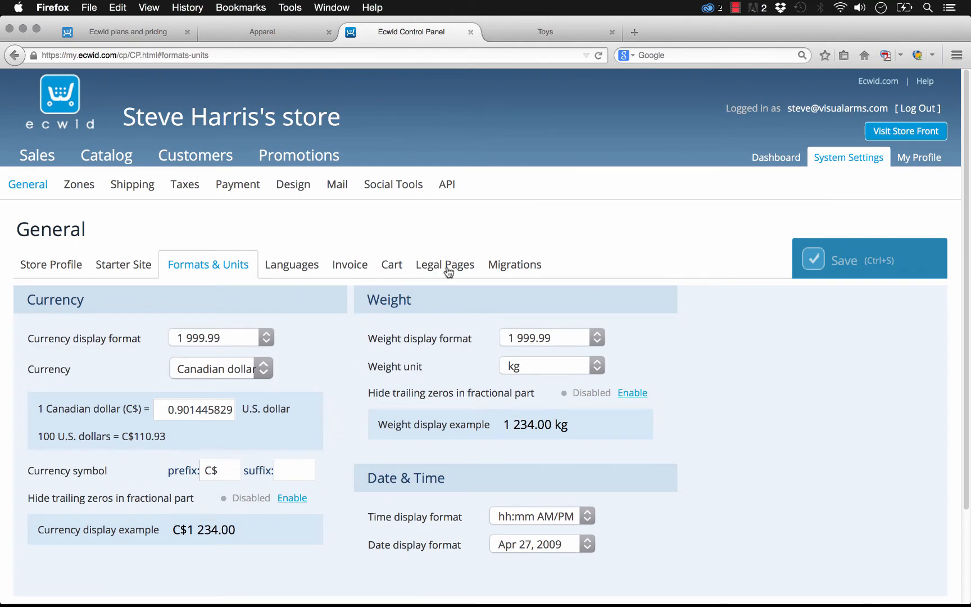
# Step: Review the catalog and checkout options in the store's Cart settings
pyautogui.click(392, 269)
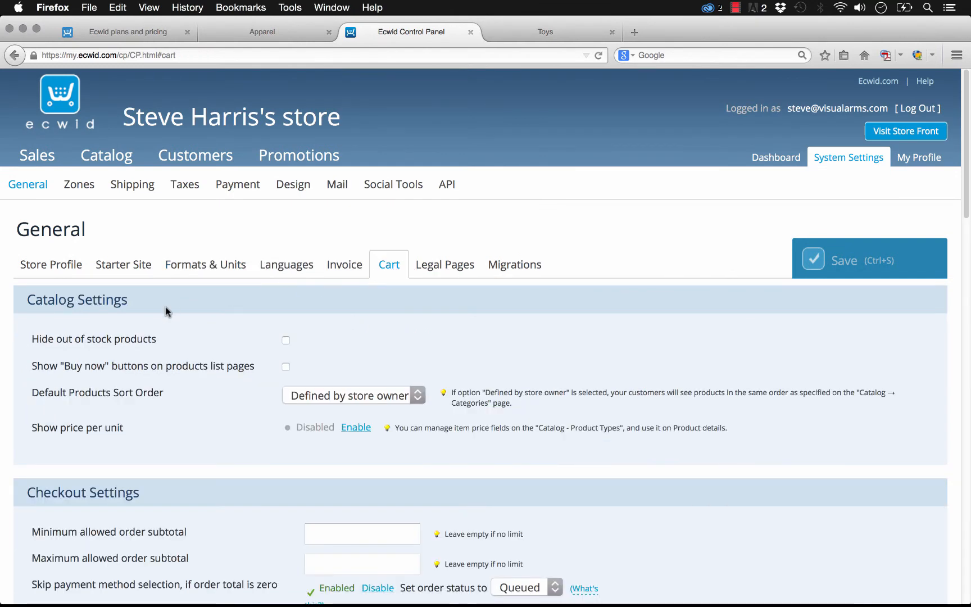
pyautogui.scroll(-5, 239, 326)
pyautogui.scroll(5, 243, 339)
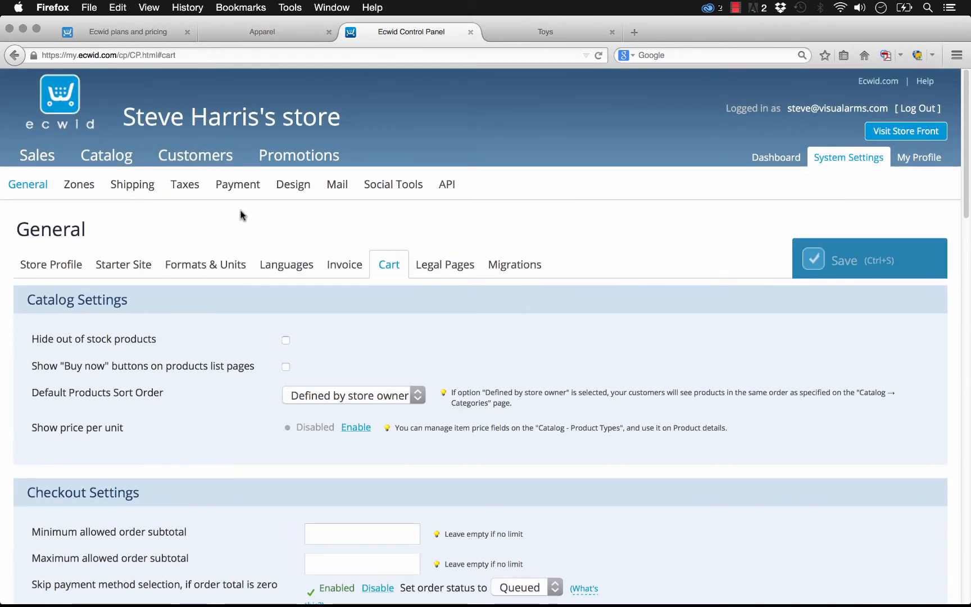
# Step: Open the Payment settings briefly, and examine the Custom CSS Themes section of the Design settings
pyautogui.click(236, 186)
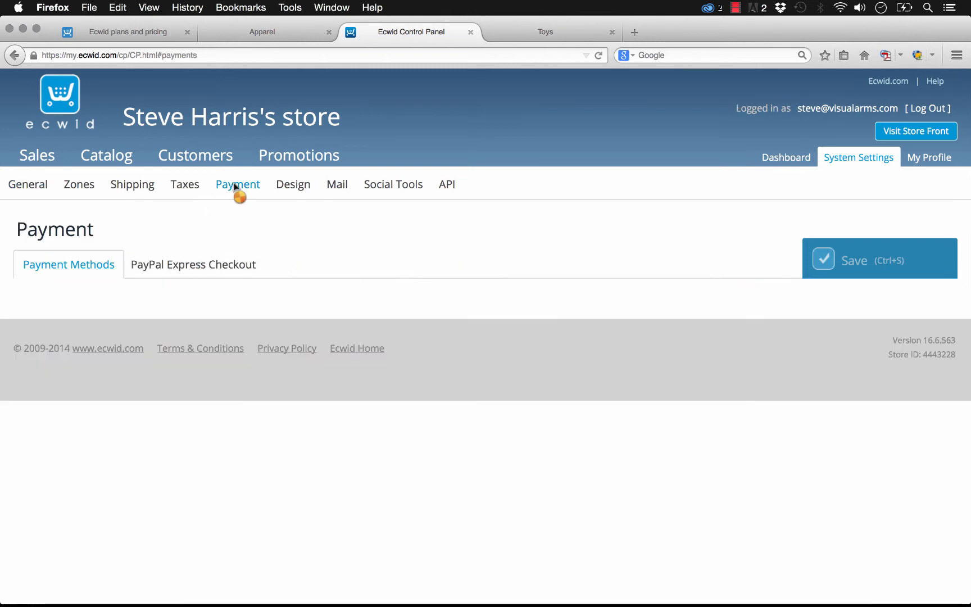
pyautogui.click(297, 186)
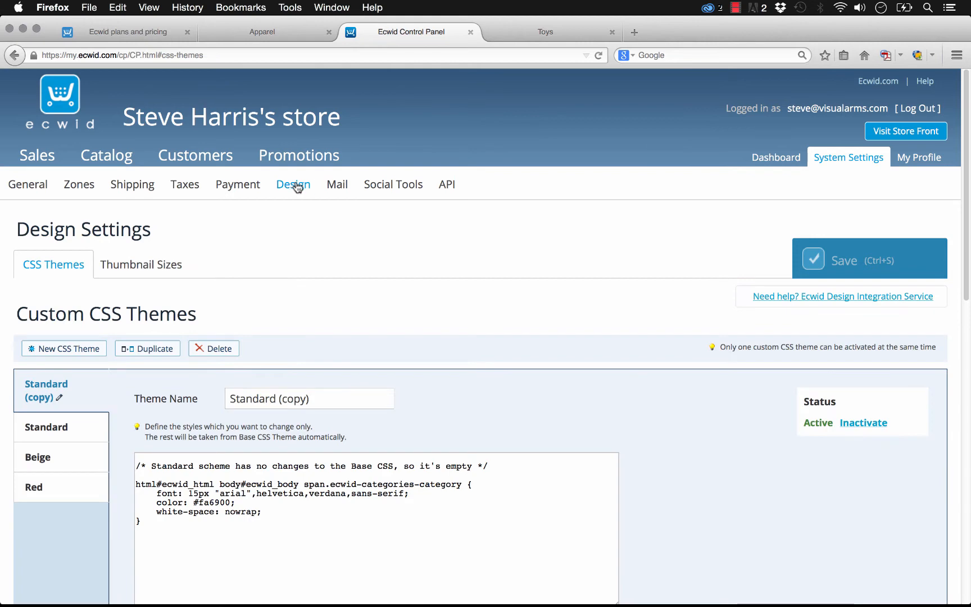
pyautogui.scroll(-2, 227, 260)
pyautogui.scroll(-1, 227, 259)
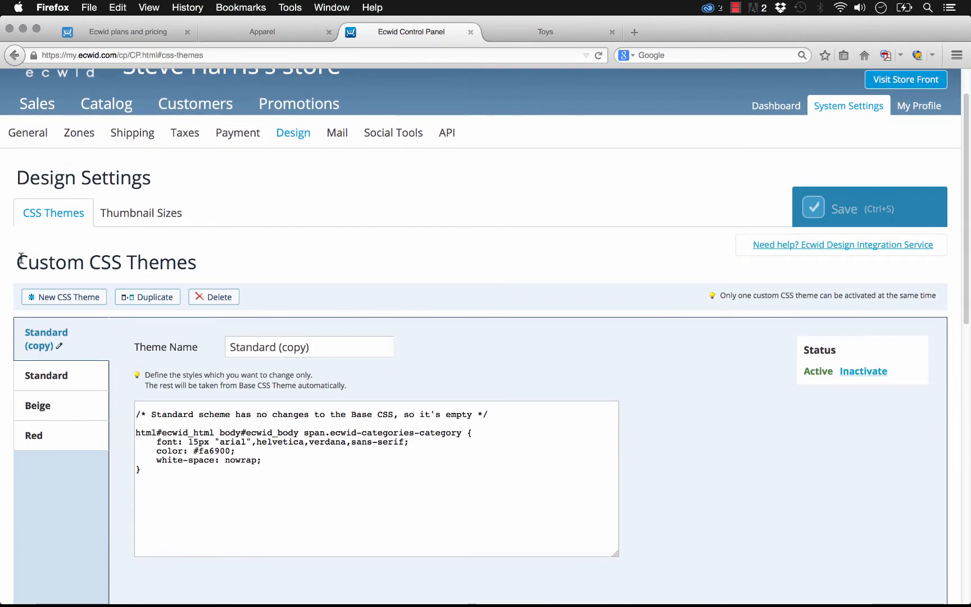
pyautogui.moveTo(18, 262); pyautogui.dragTo(220, 273)
pyautogui.click(220, 273)
pyautogui.scroll(2, 310, 215)
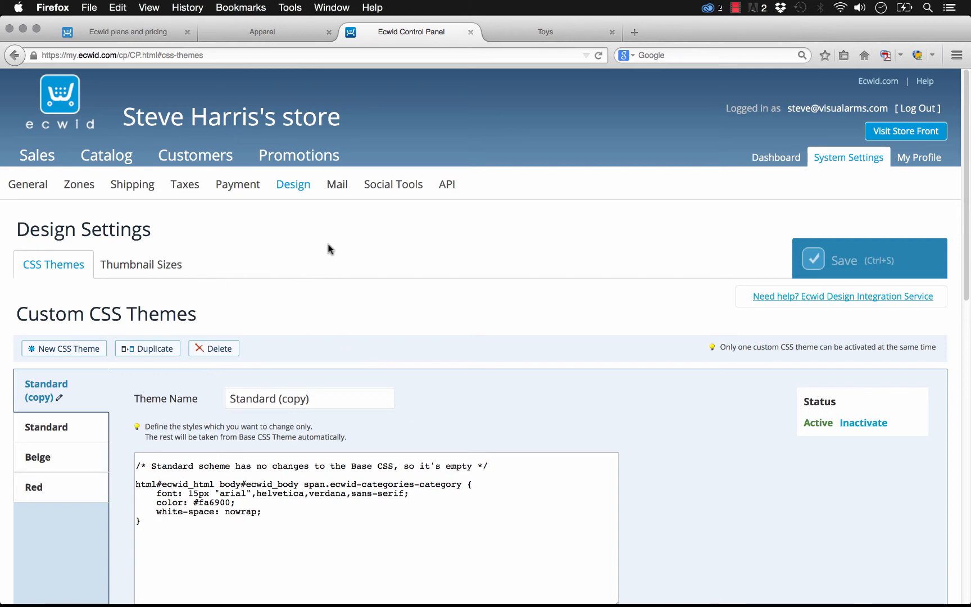
# Step: Review the payment methods and processors in the Payment settings, and return to the store dashboard
pyautogui.click(248, 188)
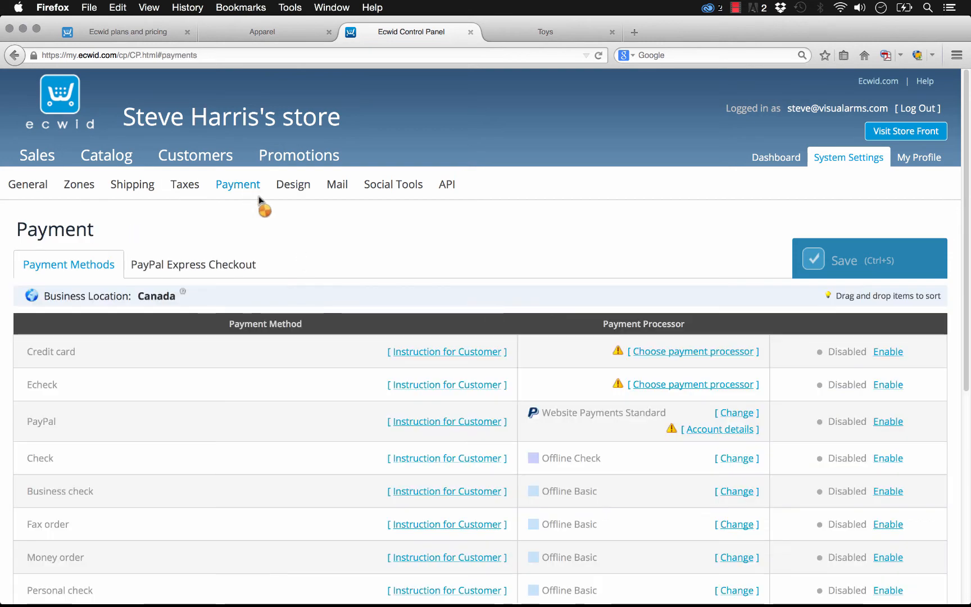
pyautogui.scroll(-3, 253, 225)
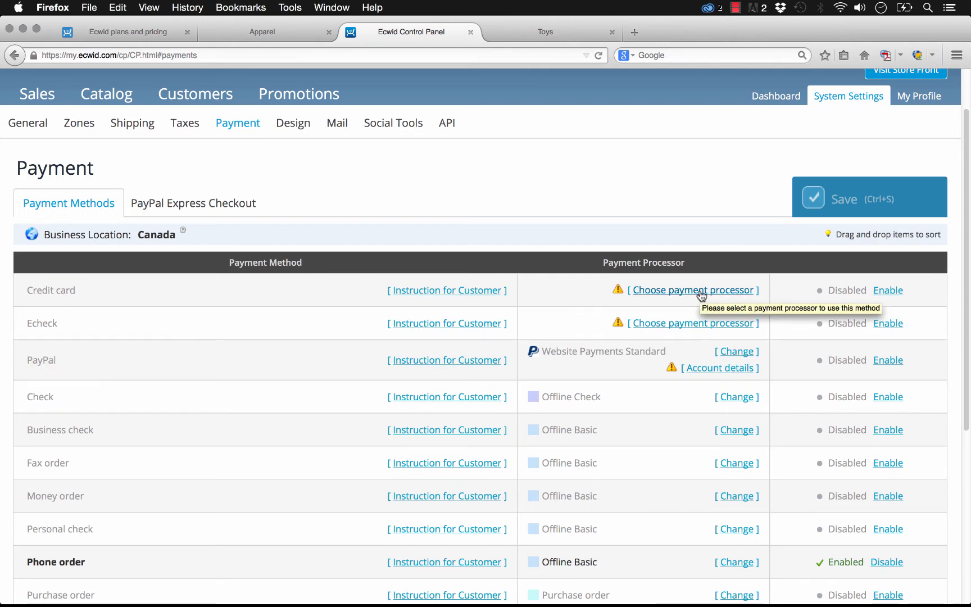
pyautogui.scroll(3, 448, 242)
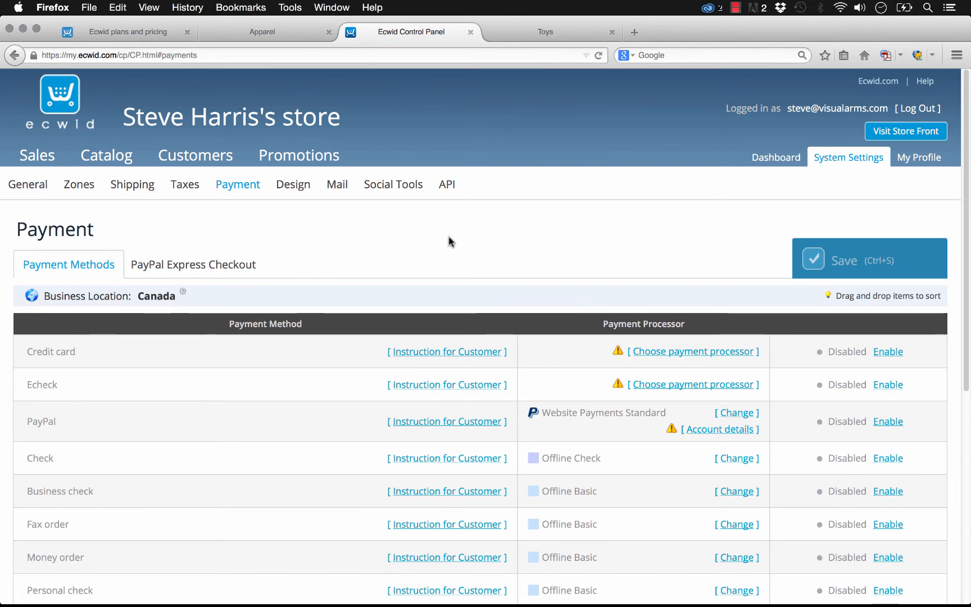
pyautogui.click(771, 161)
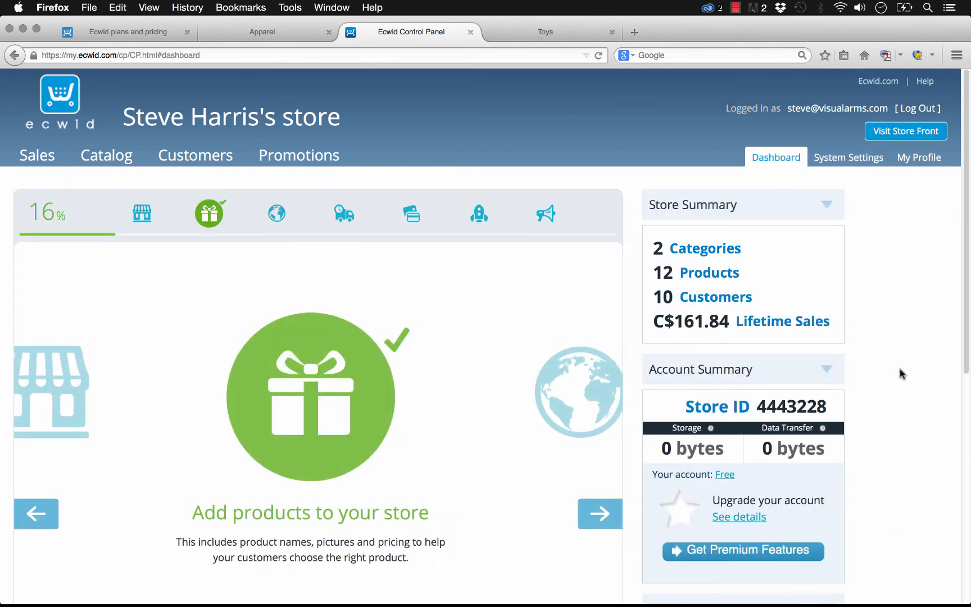
pyautogui.scroll(-5, 902, 373)
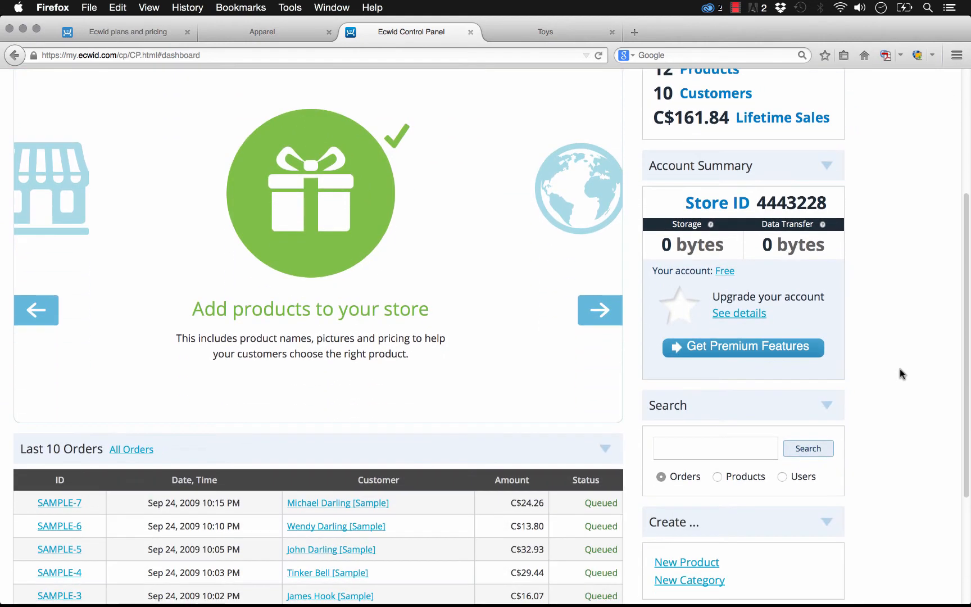
# Step: Switch to Adobe Muse and move the Ecwid Product Browser widget slightly down, away from the category tabs
pyautogui.moveTo(403, 604)
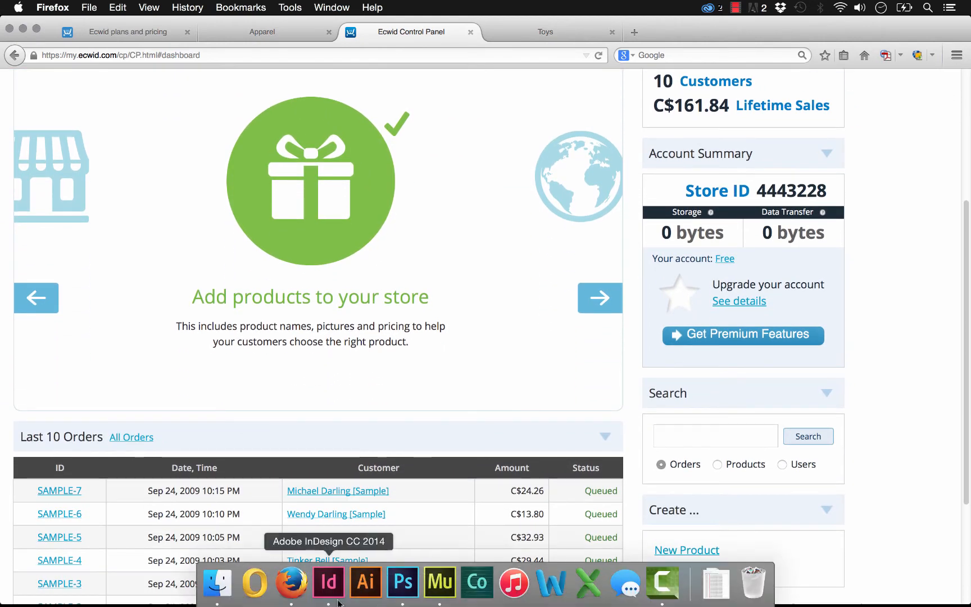
pyautogui.click(439, 583)
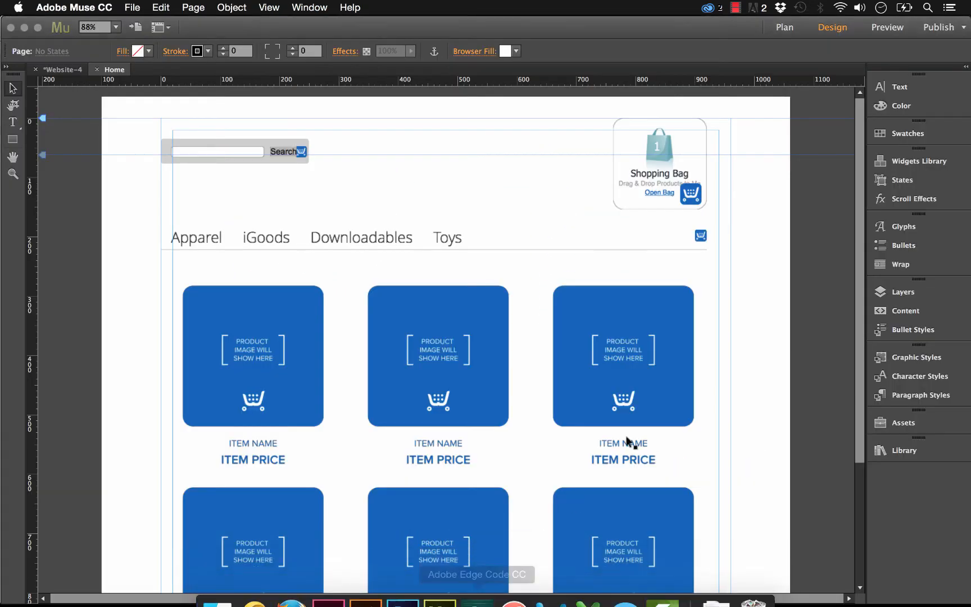
pyautogui.click(397, 349)
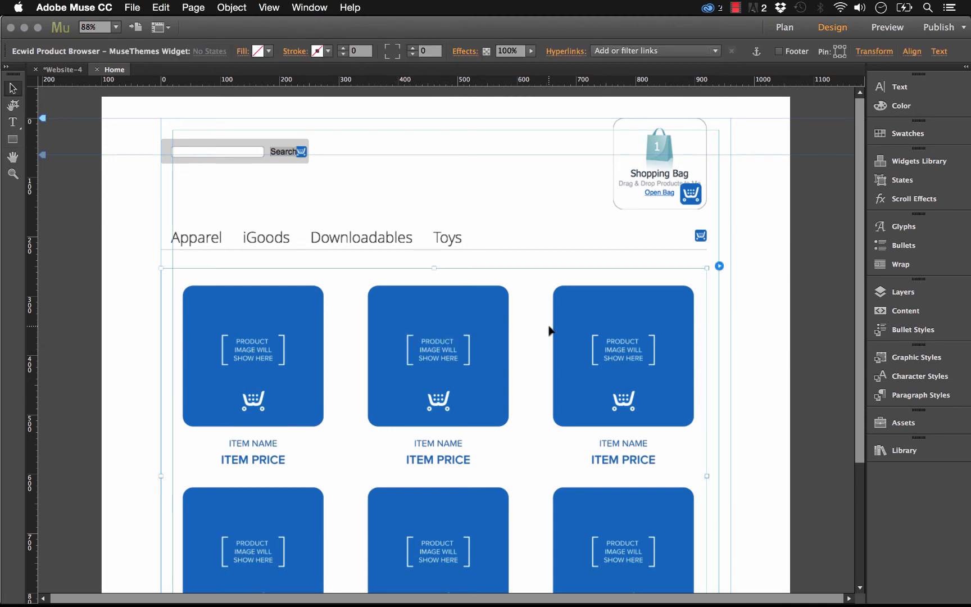
pyautogui.moveTo(551, 331); pyautogui.dragTo(559, 354)
pyautogui.click(500, 161)
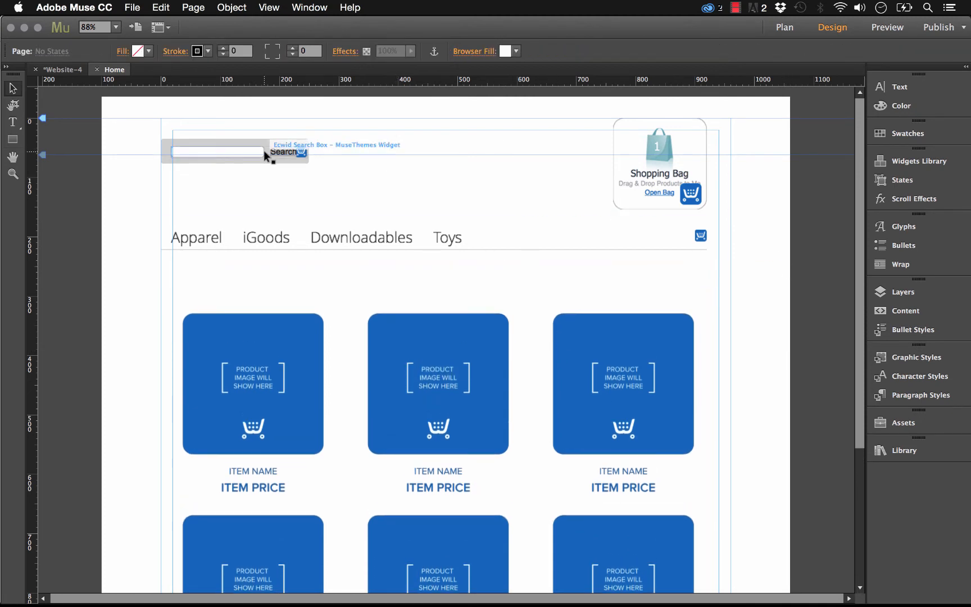
# Step: Inspect the Store ID option of the Ecwid Search Box widget without changing it
pyautogui.click(252, 150)
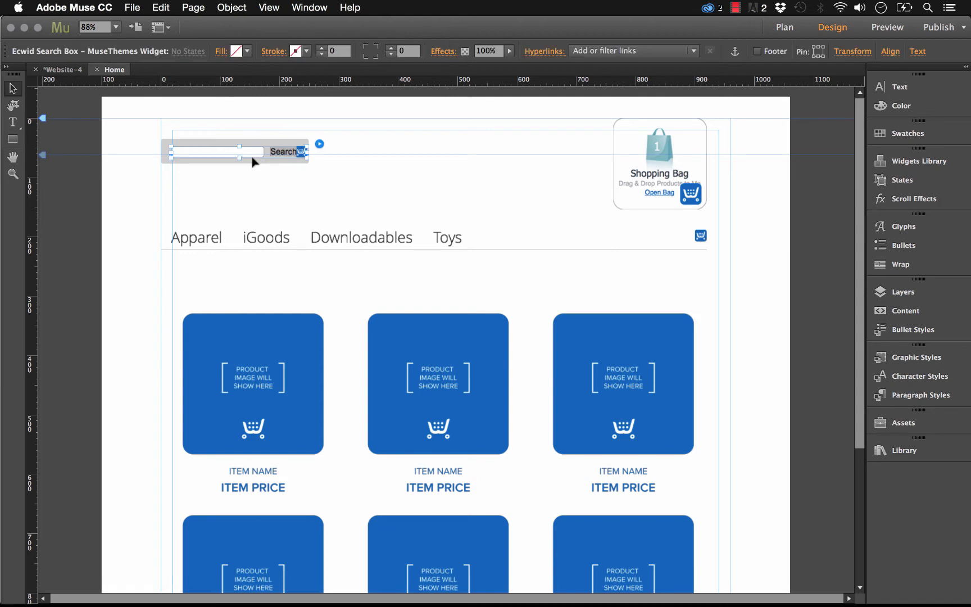
pyautogui.click(249, 127)
pyautogui.click(306, 146)
pyautogui.click(318, 143)
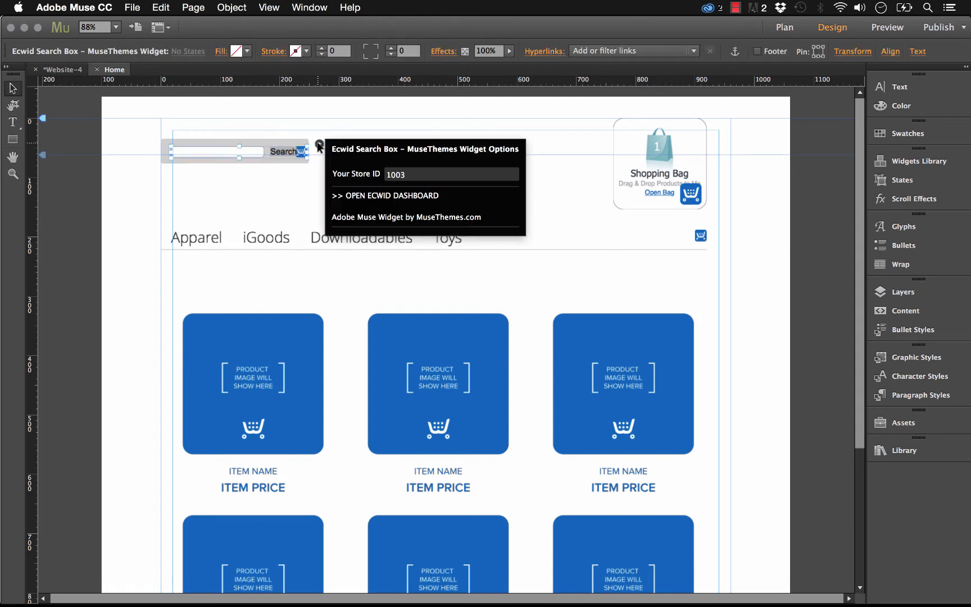
pyautogui.click(420, 174)
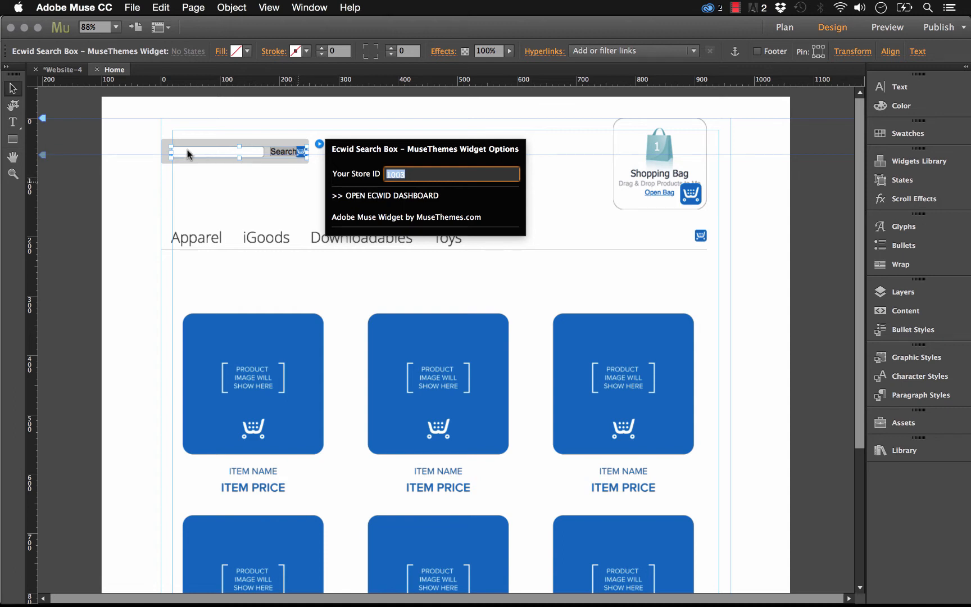
pyautogui.click(194, 133)
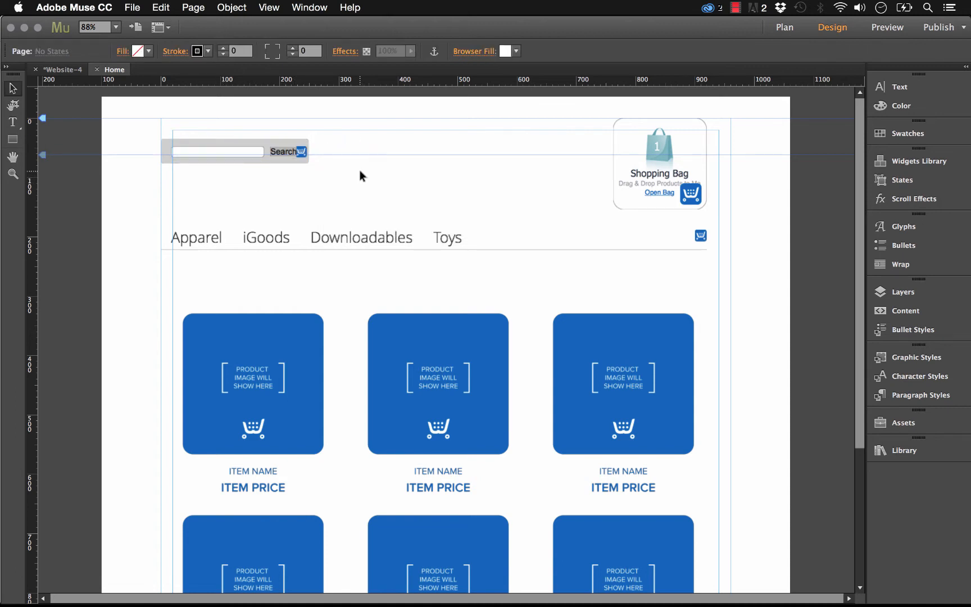
# Step: Preview the page in the browser and search the store for "iphone" with the search box widget
pyautogui.click(349, 312)
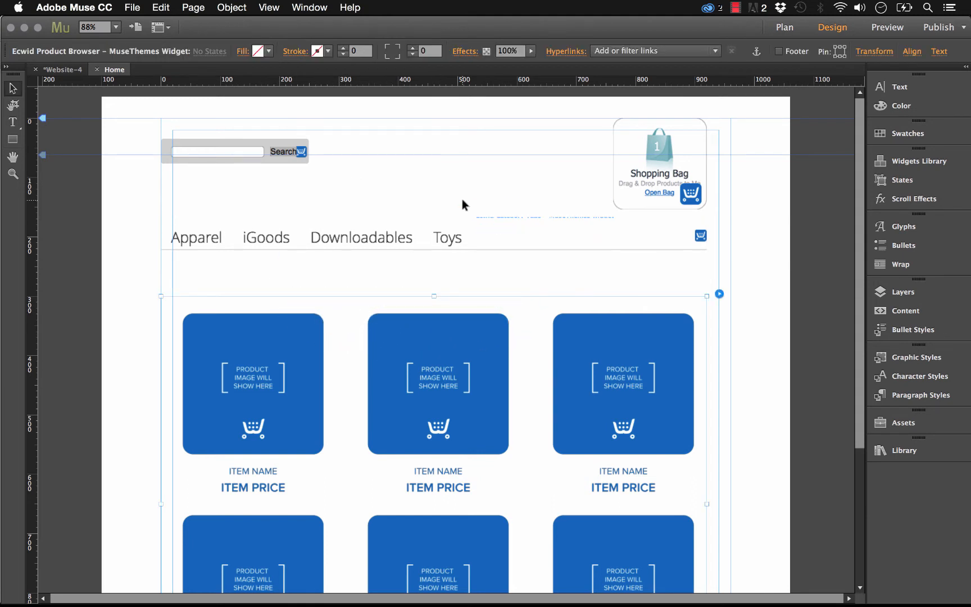
pyautogui.click(461, 199)
pyautogui.click(132, 7)
pyautogui.click(190, 222)
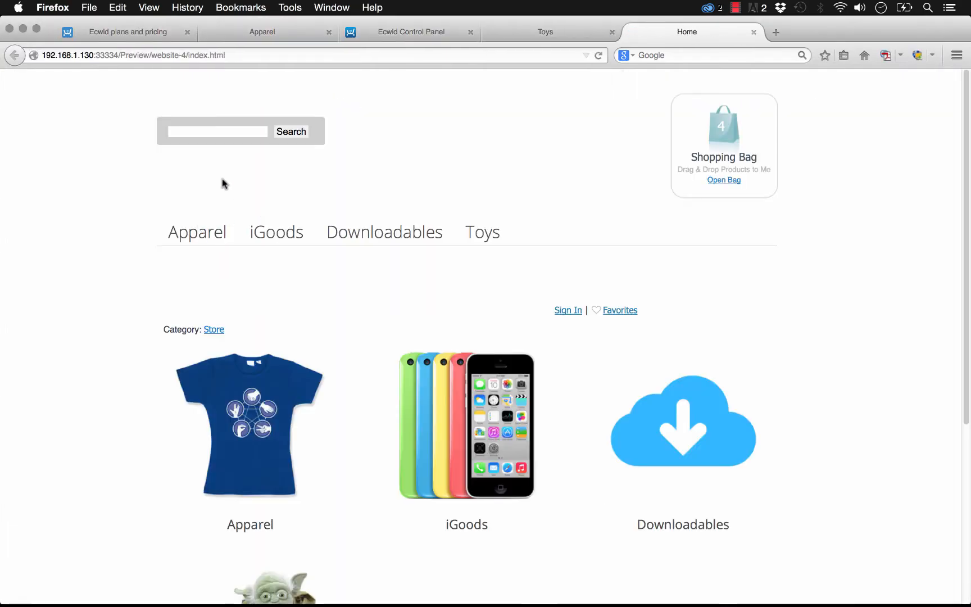
pyautogui.click(223, 132)
pyautogui.write('iphone')
pyautogui.press('Return')
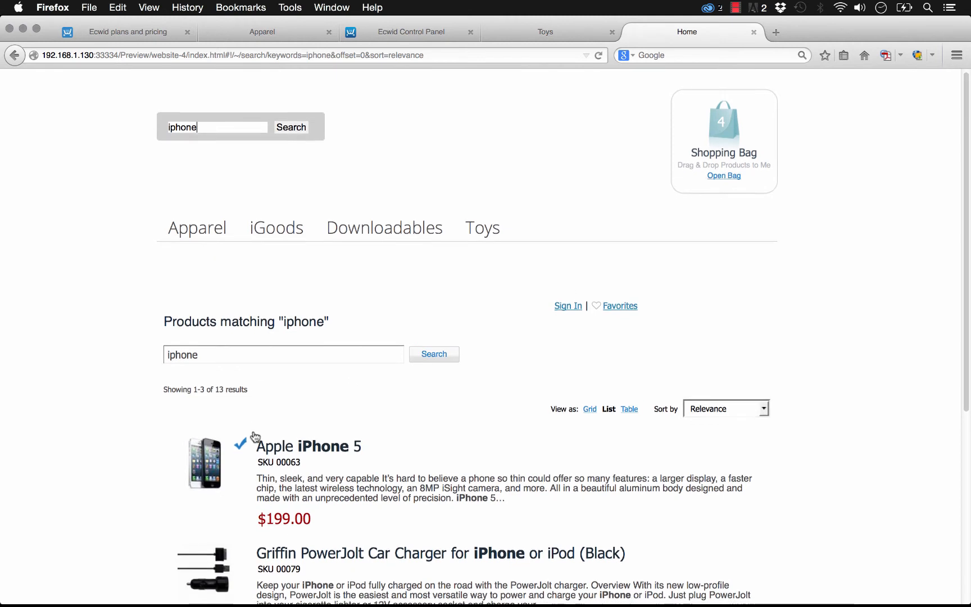
pyautogui.scroll(-2, 256, 433)
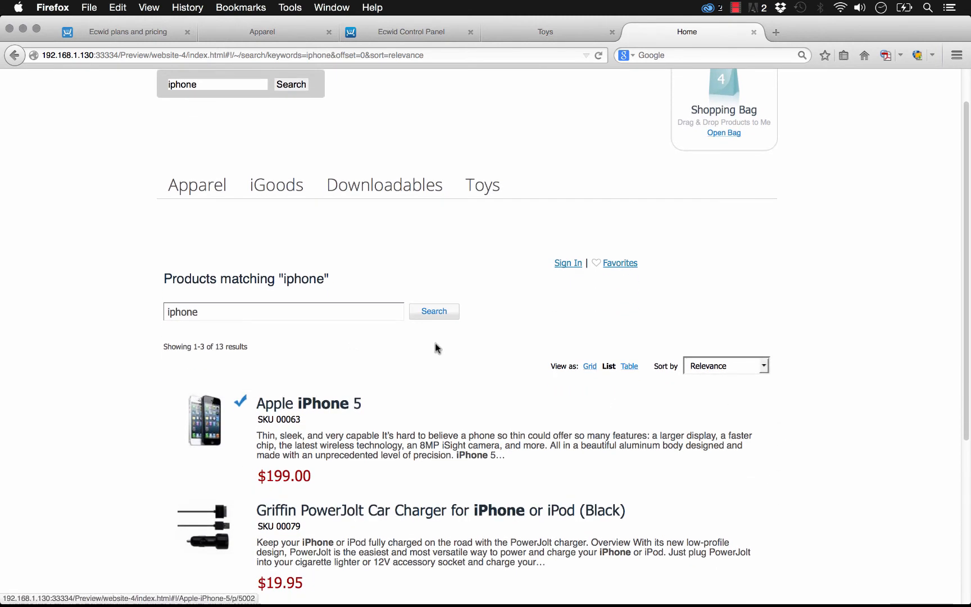
pyautogui.scroll(2, 581, 357)
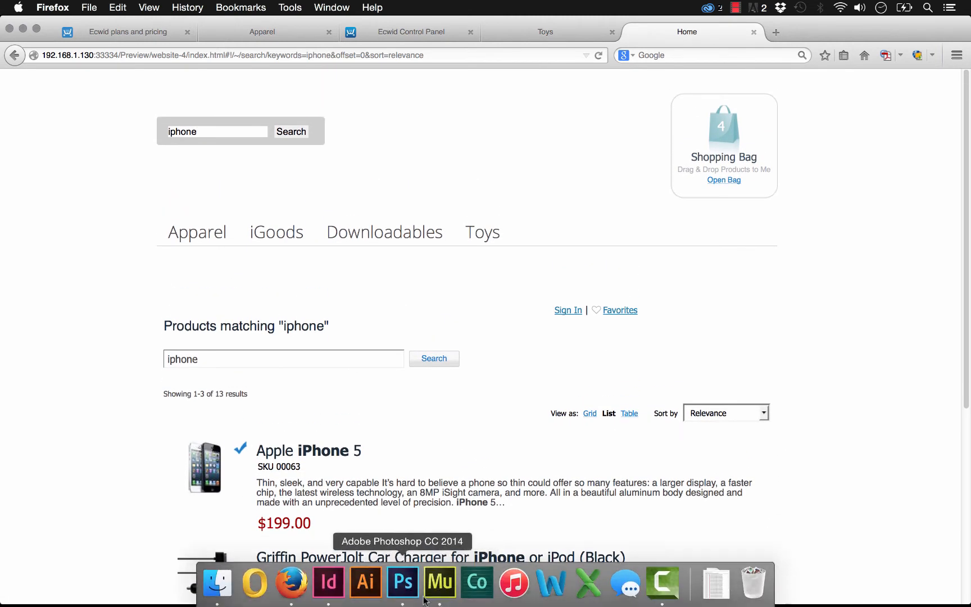
# Step: Switch back to Adobe Muse and set the Ecwid Shopping Cart widget's Store ID to 1003
pyautogui.click(444, 581)
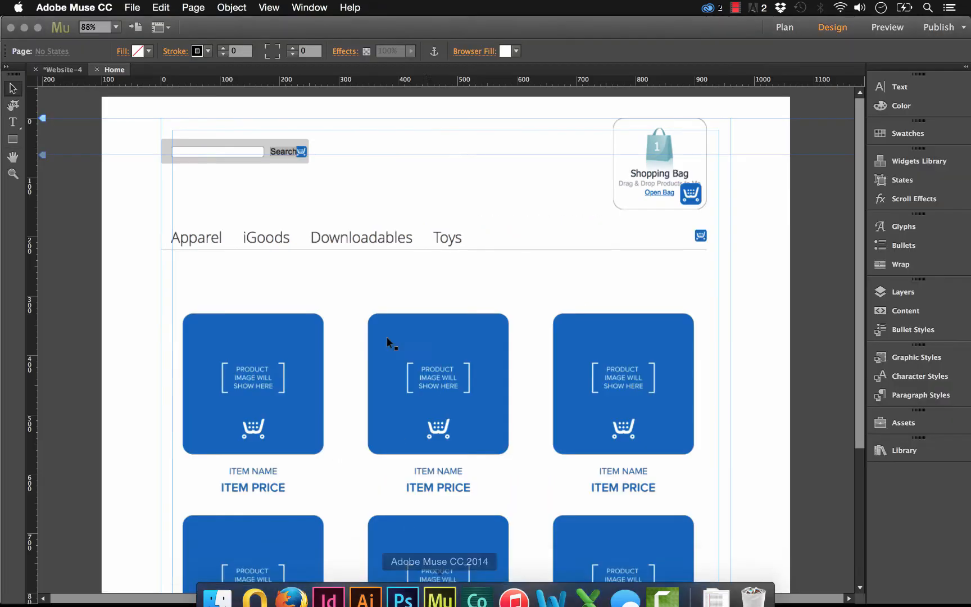
pyautogui.click(676, 188)
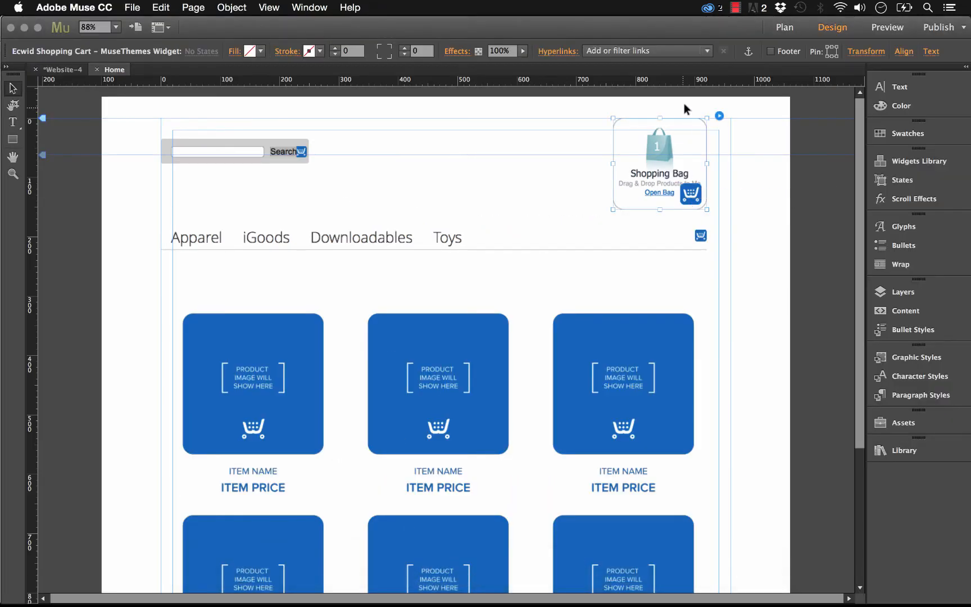
pyautogui.click(719, 116)
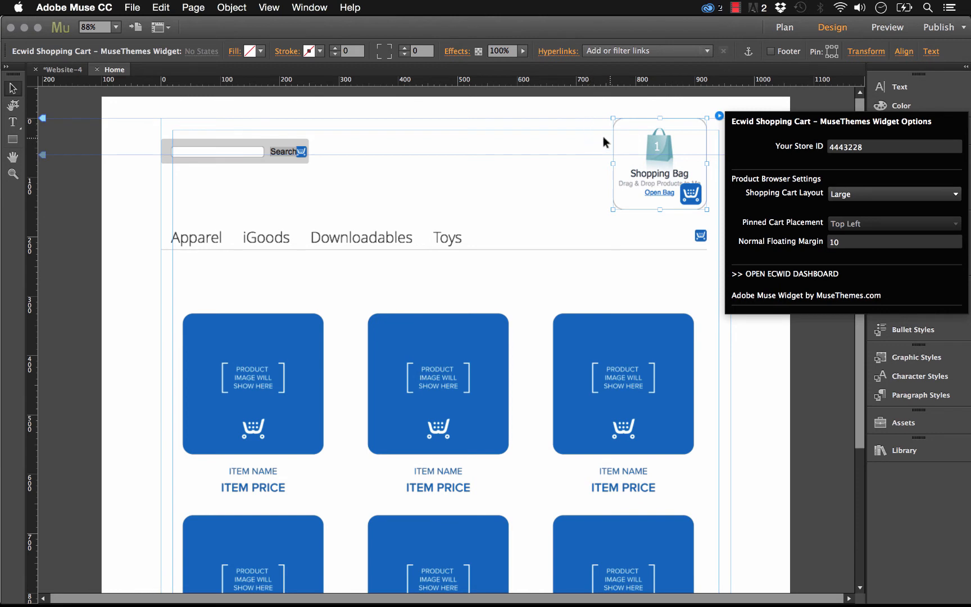
pyautogui.moveTo(861, 148); pyautogui.dragTo(838, 148)
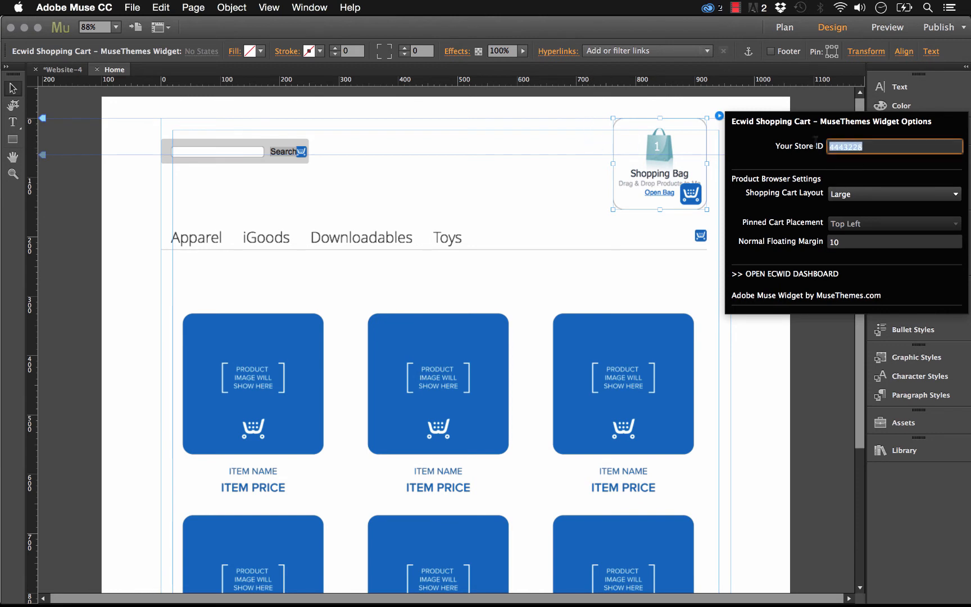
pyautogui.write('1003')
pyautogui.press('Tab')
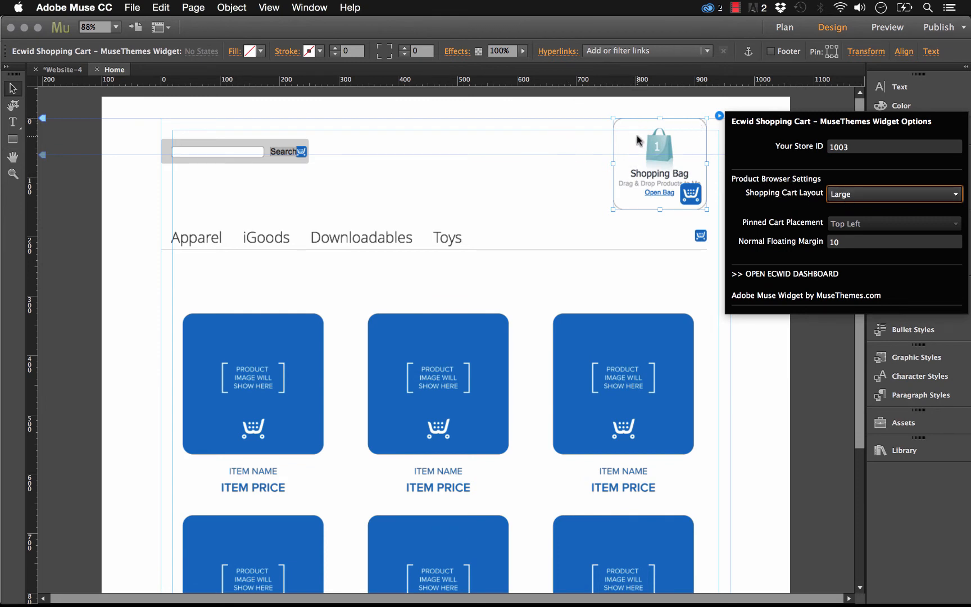
# Step: Set the shopping cart layout to Mini and move the cart widget slightly down and right to the margin guides
pyautogui.click(858, 197)
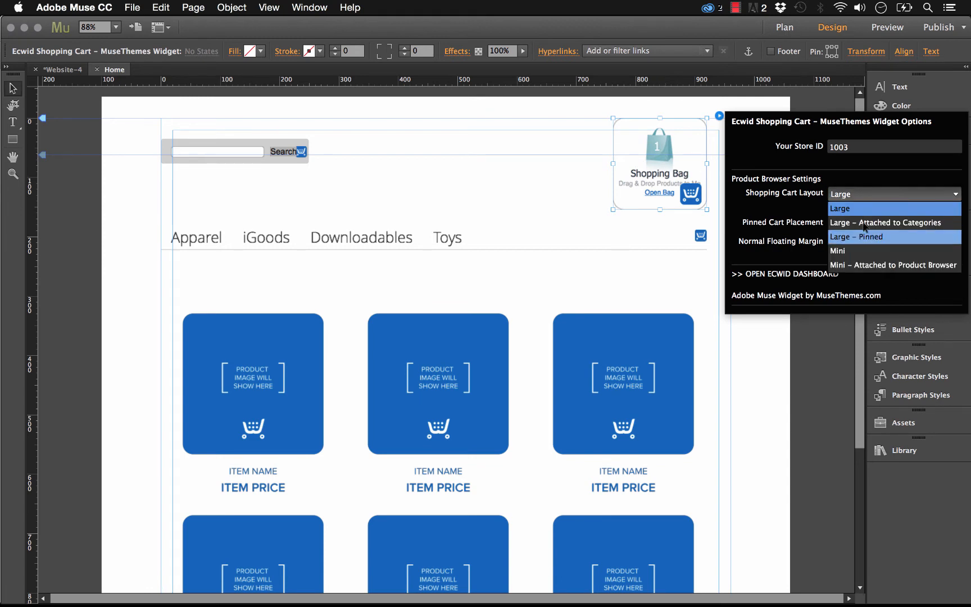
pyautogui.click(854, 251)
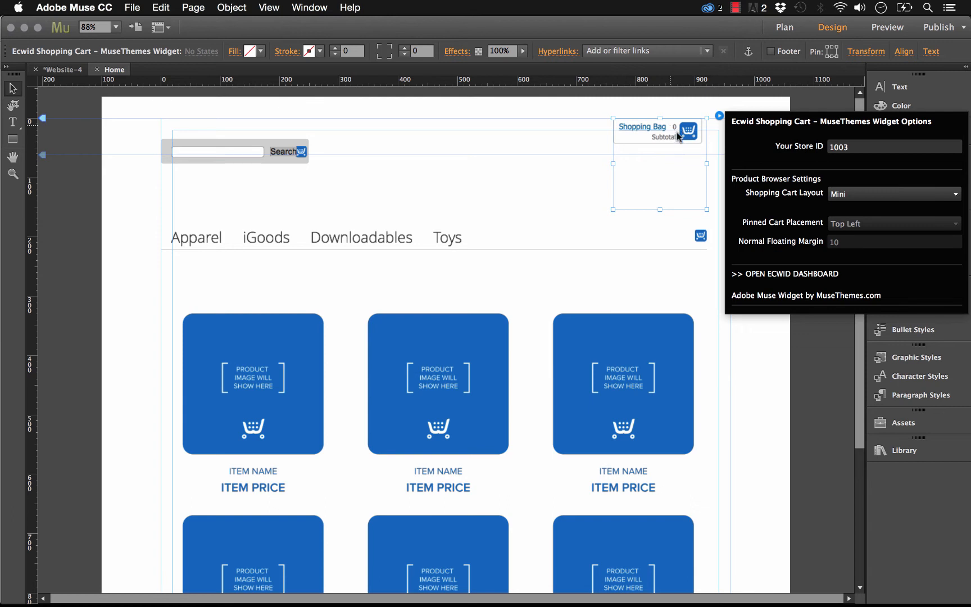
pyautogui.click(688, 169)
pyautogui.moveTo(695, 153)
pyautogui.mouseDown()
pyautogui.moveTo(706, 170)
pyautogui.moveTo(704, 152)
pyautogui.mouseUp()
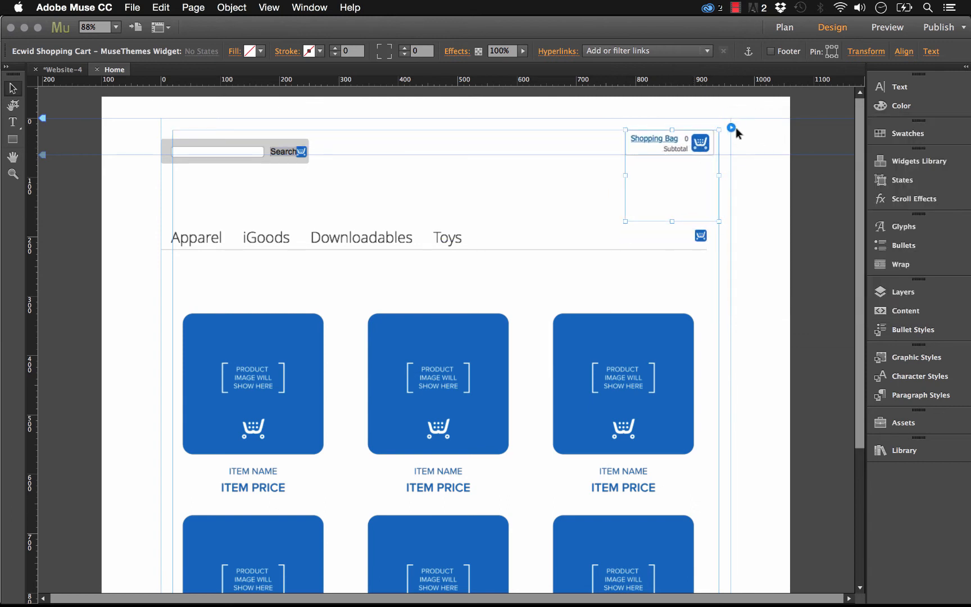
# Step: Set the shopping cart widget's layout to Large - Attached to Categories
pyautogui.click(759, 180)
pyautogui.click(667, 179)
pyautogui.click(731, 128)
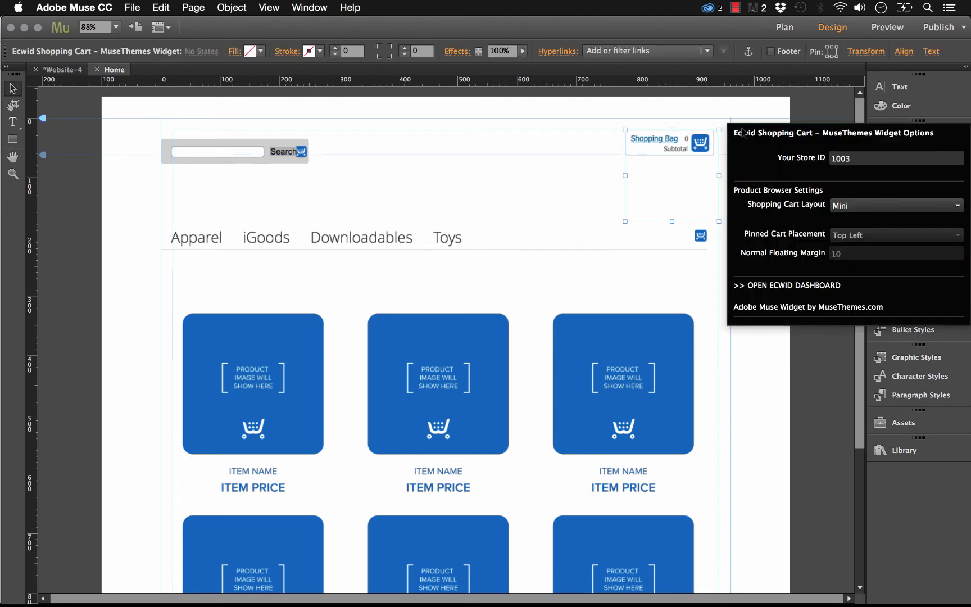
pyautogui.click(854, 207)
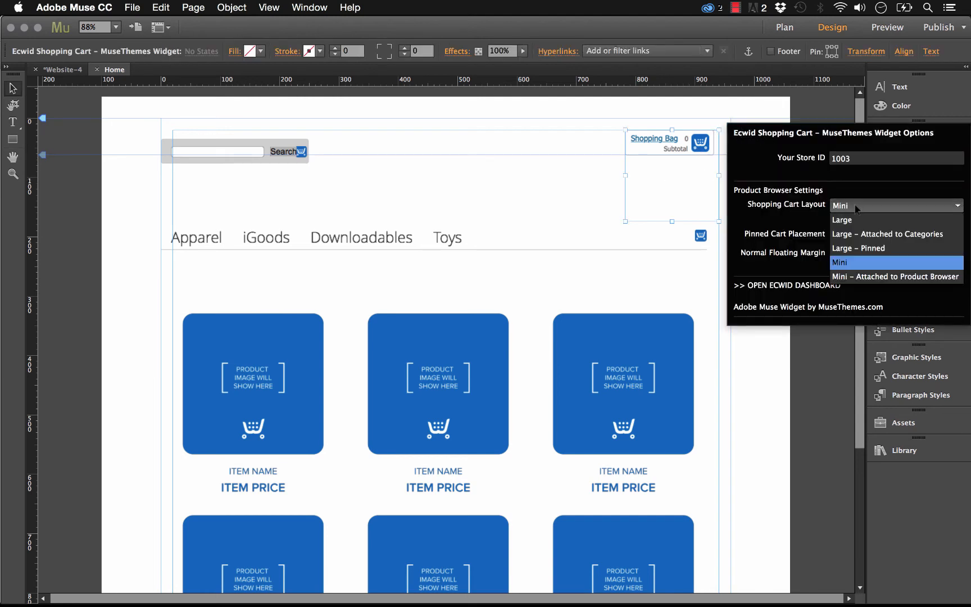
pyautogui.click(866, 240)
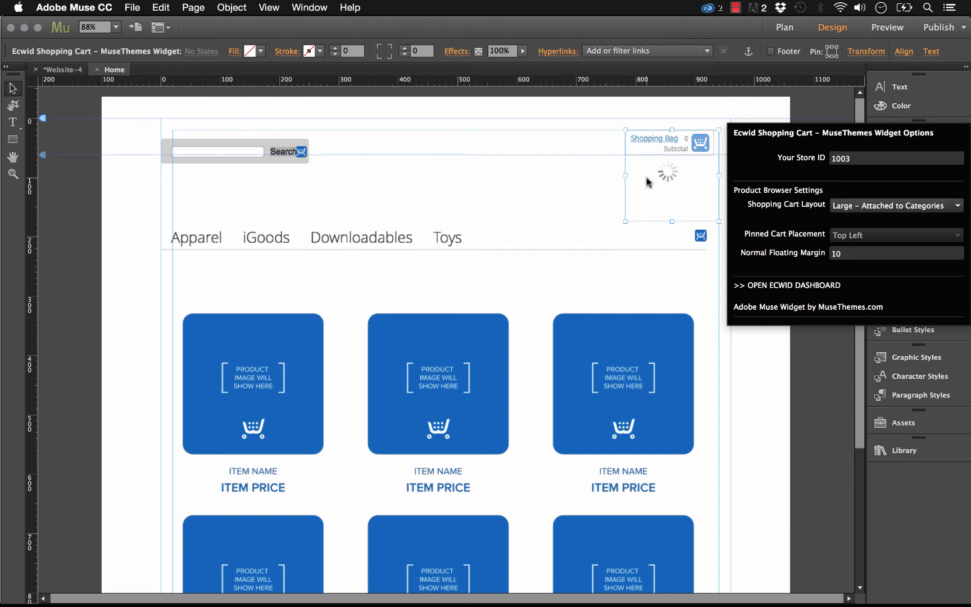
pyautogui.click(595, 174)
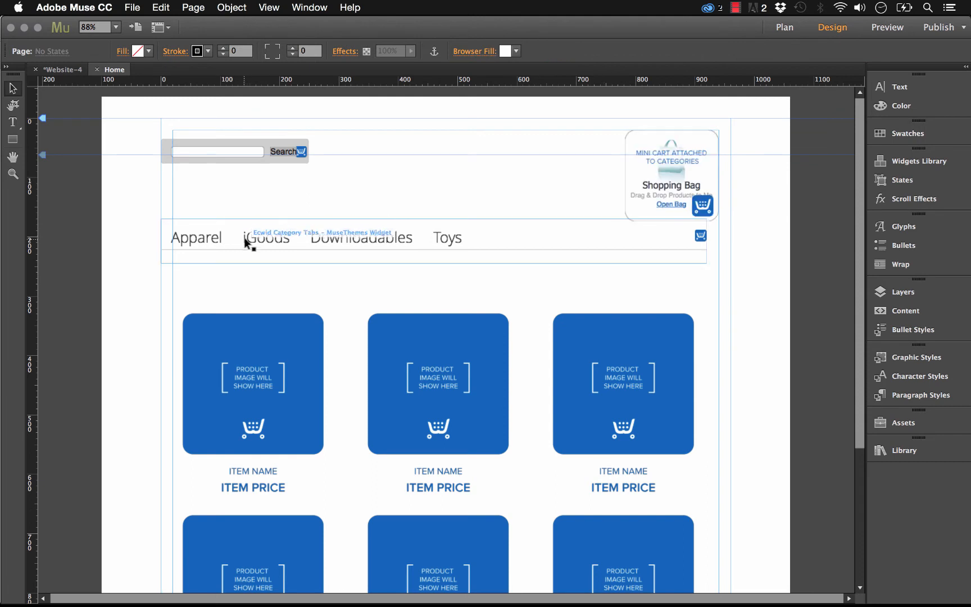
# Step: Preview the page in the browser and open the Toys category to check the cart attached to the category tabs
pyautogui.click(481, 241)
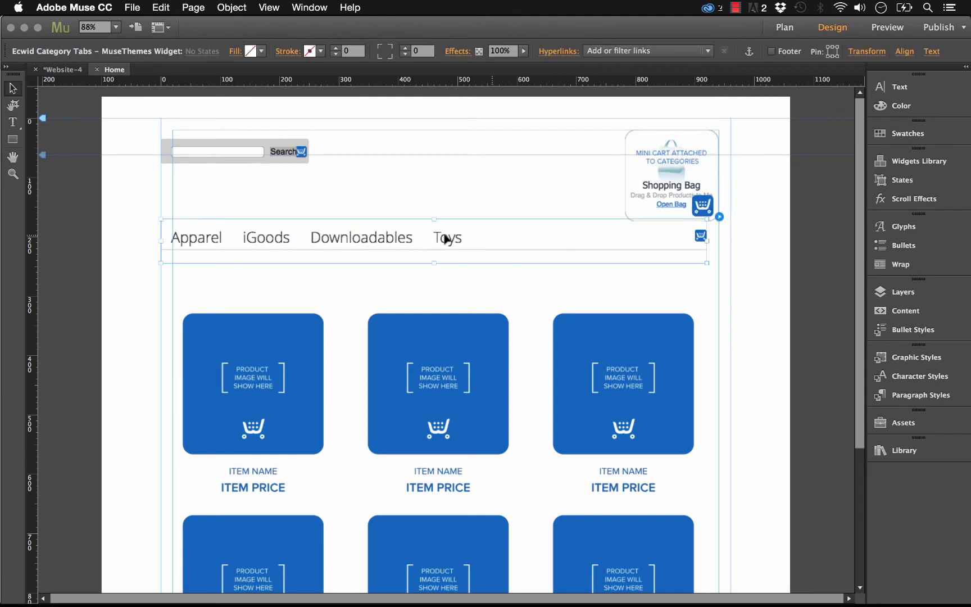
pyautogui.click(428, 148)
pyautogui.click(132, 7)
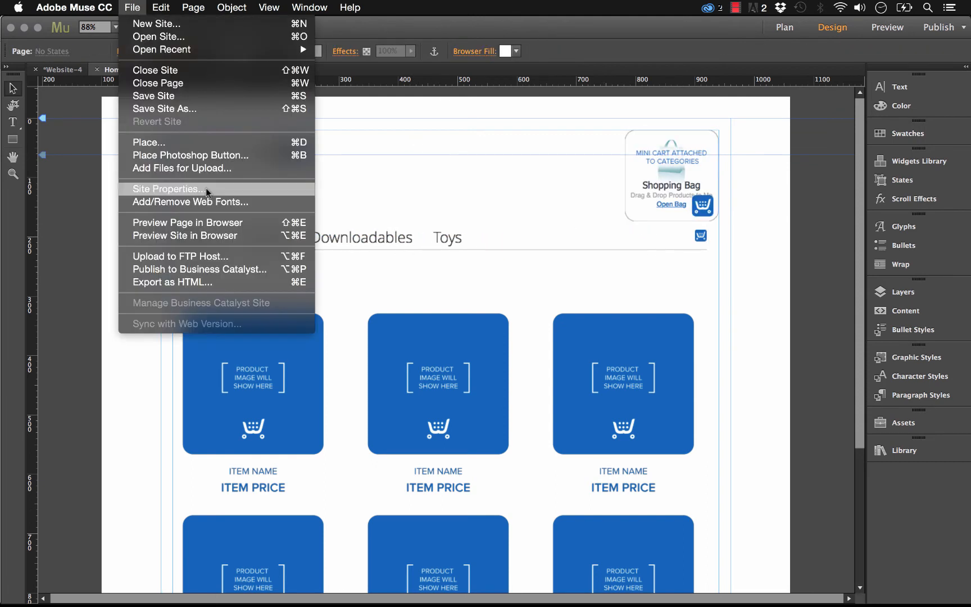
pyautogui.click(226, 223)
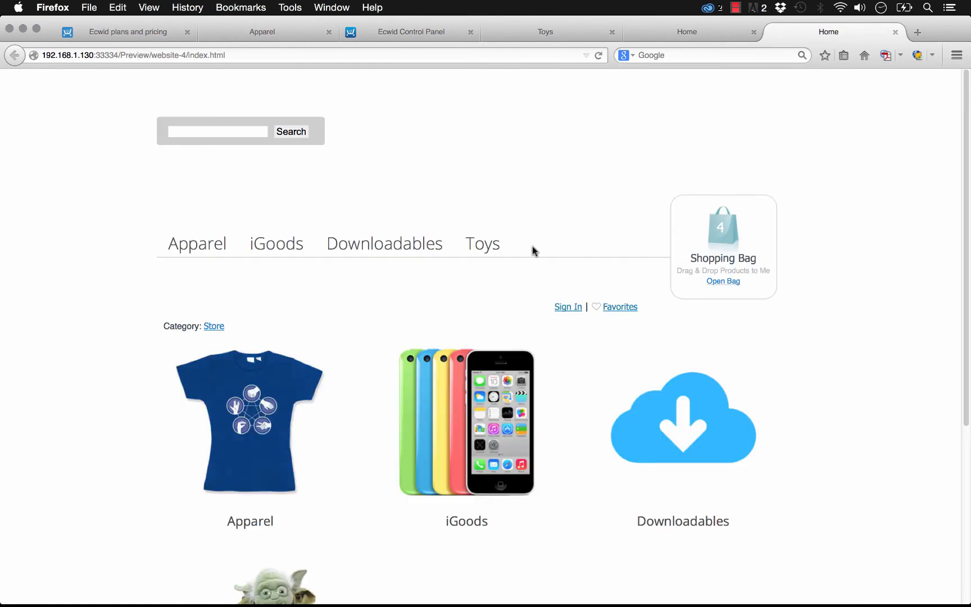
pyautogui.click(482, 250)
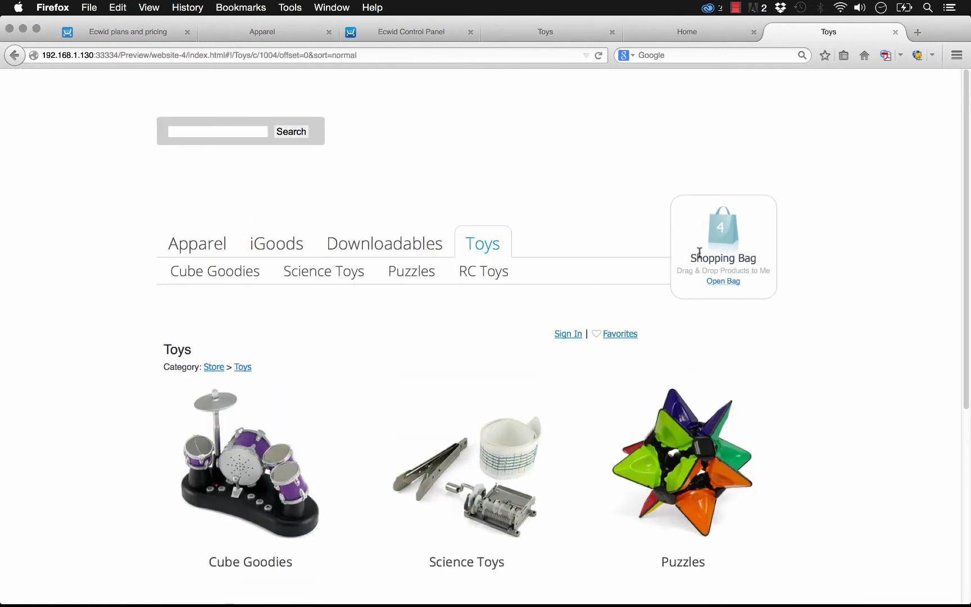
pyautogui.scroll(-2, 422, 242)
pyautogui.scroll(2, 423, 242)
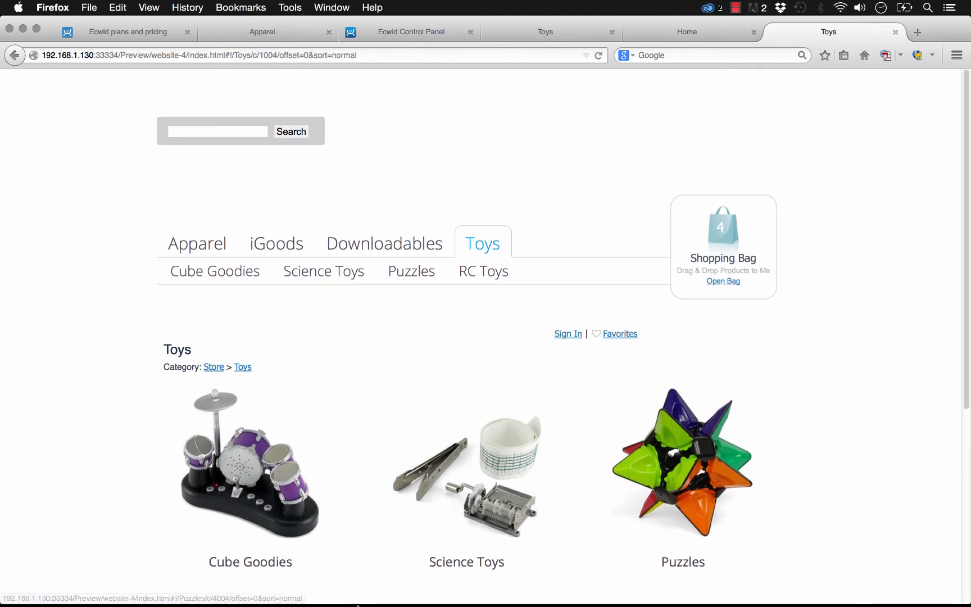
# Step: Switch back to Adobe Muse and set the Ecwid Shopping Cart widget's layout to Large - Pinned
pyautogui.moveTo(364, 581)
pyautogui.click(439, 582)
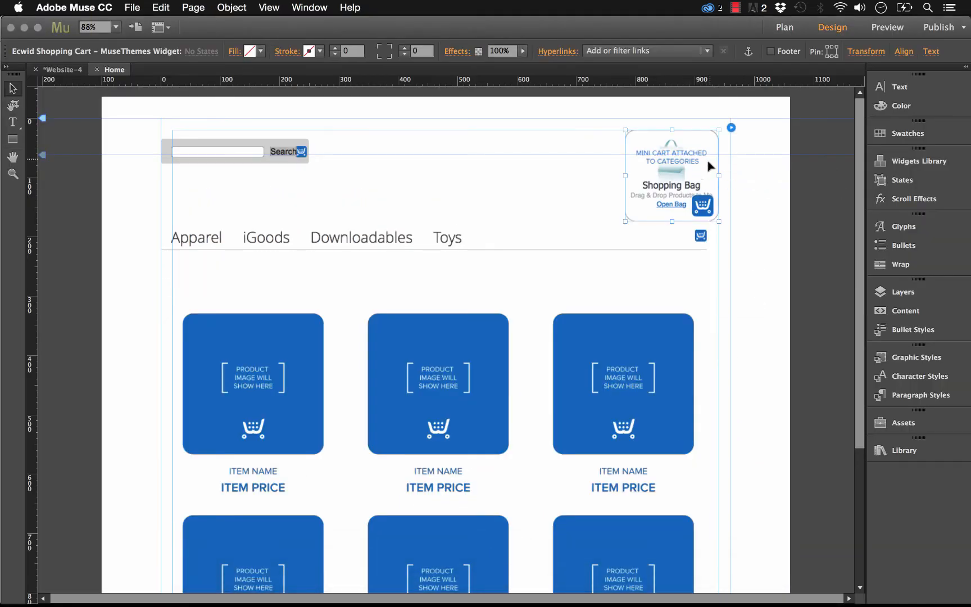
pyautogui.click(731, 127)
pyautogui.click(896, 206)
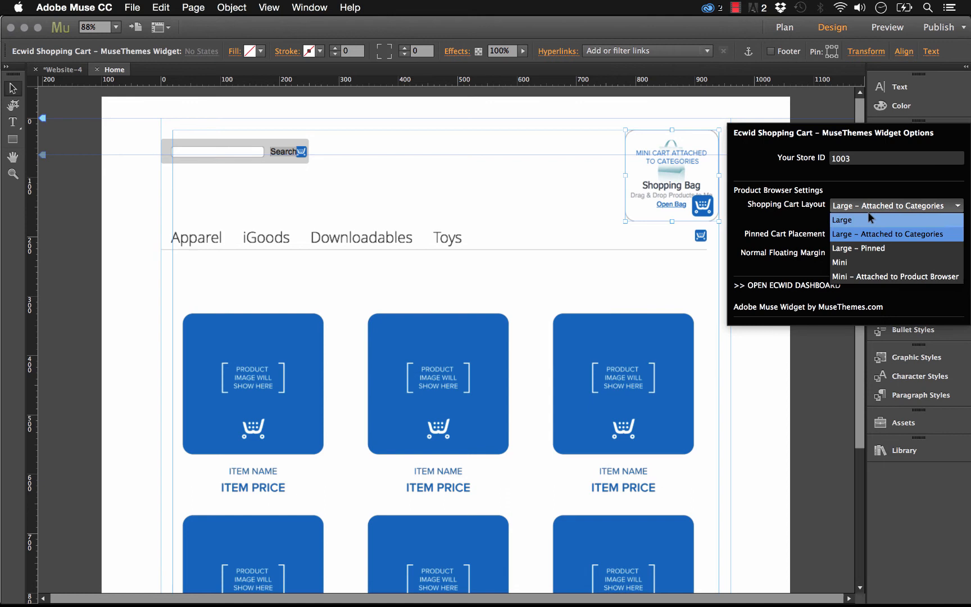
pyautogui.click(861, 248)
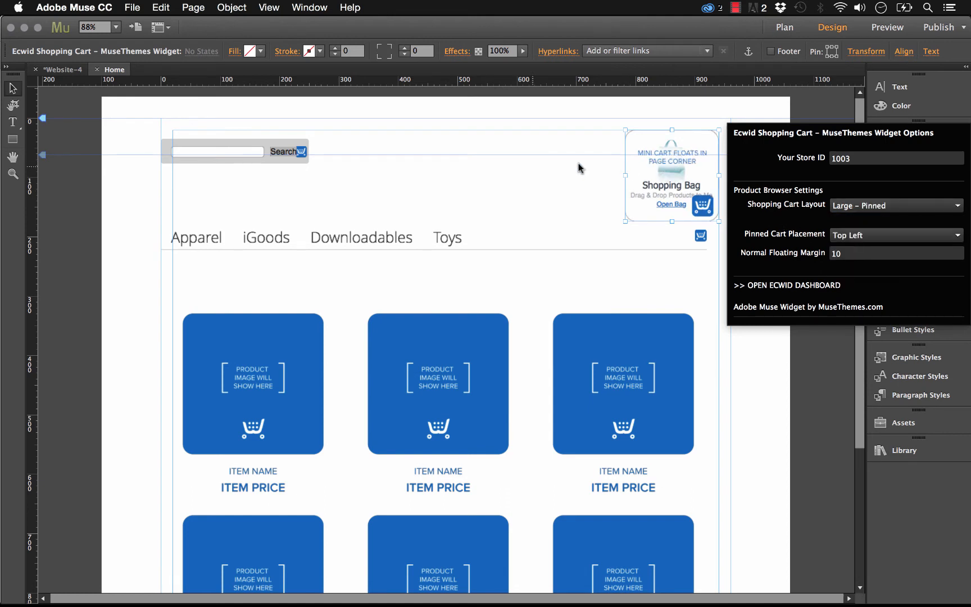
# Step: Set the pinned cart placement to Right Top Corner and the normal floating margin to 20
pyautogui.click(858, 237)
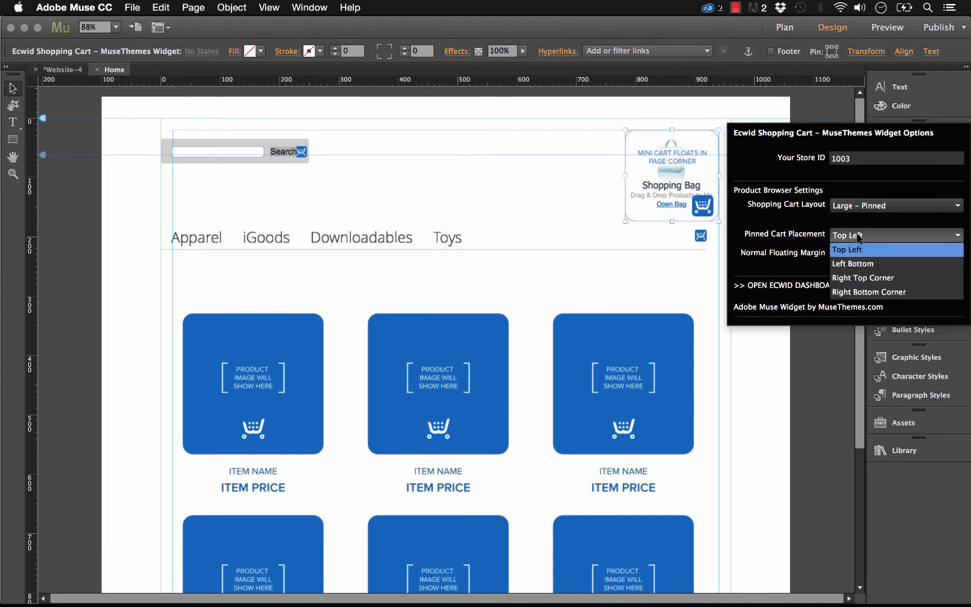
pyautogui.click(888, 278)
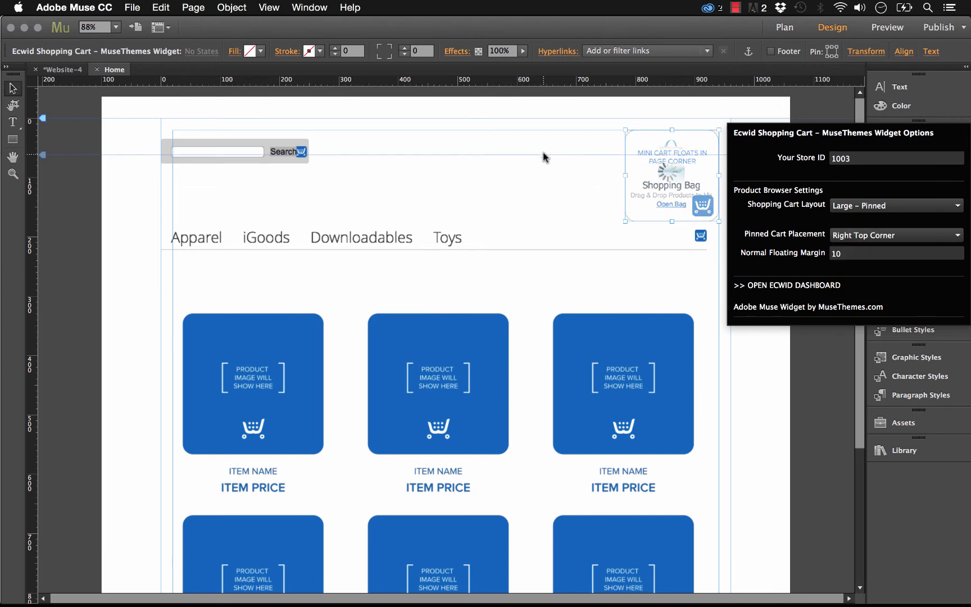
pyautogui.moveTo(851, 256); pyautogui.dragTo(809, 253)
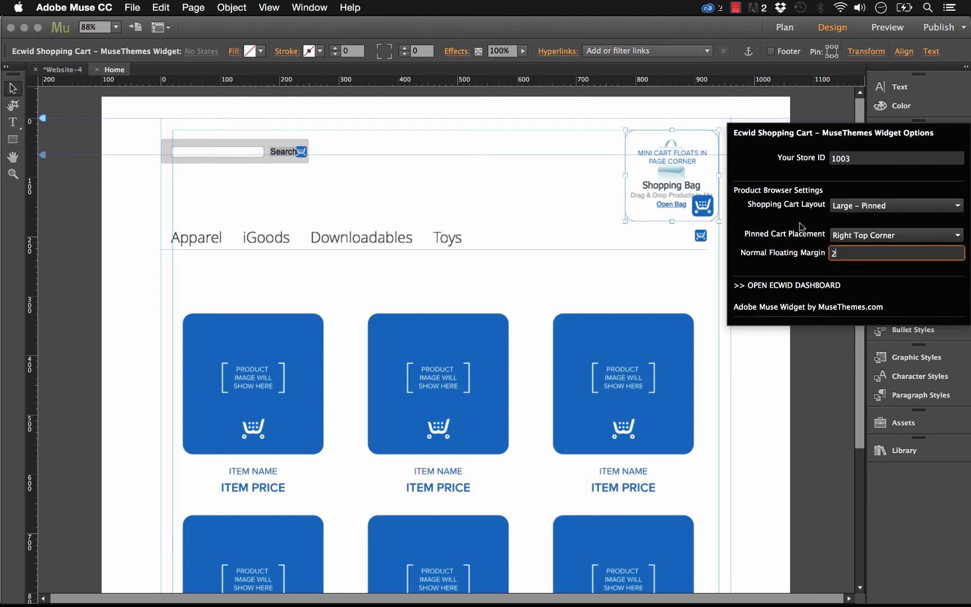
pyautogui.press('Return')
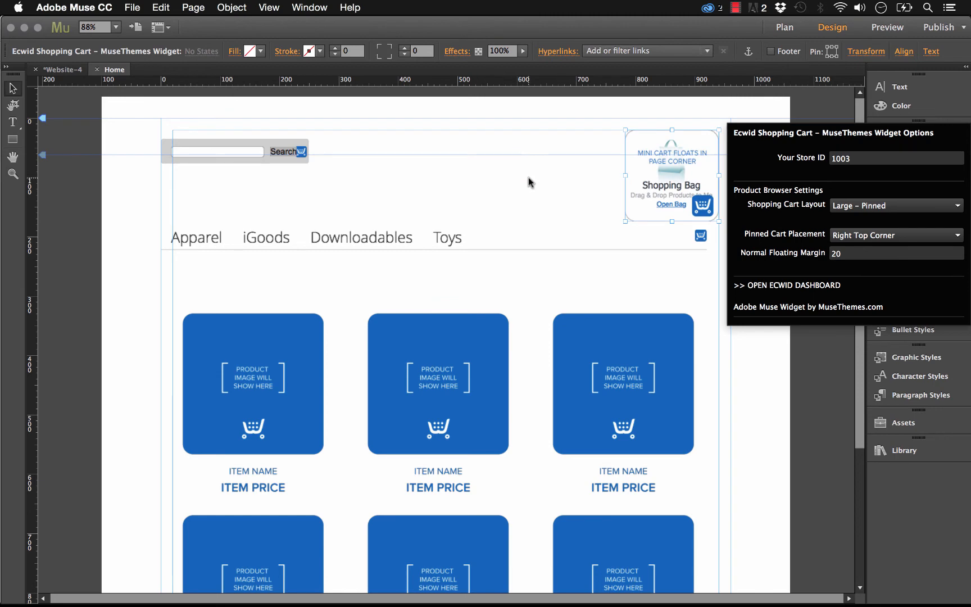
# Step: Preview the page in the browser to check the shopping bag pinned in the corner
pyautogui.click(131, 7)
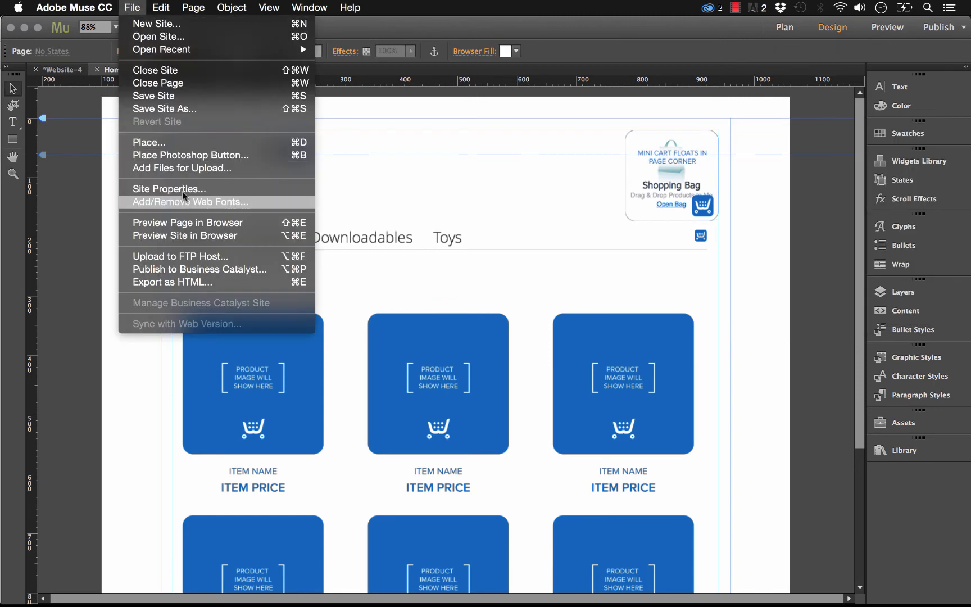
pyautogui.click(188, 222)
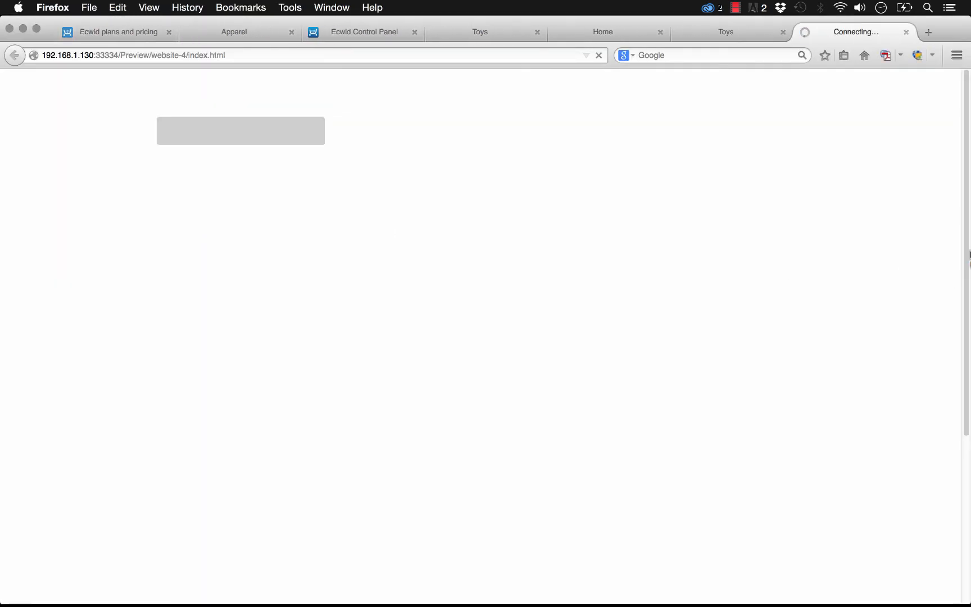
pyautogui.scroll(-1, 966, 145)
pyautogui.moveTo(966, 145)
pyautogui.mouseDown()
pyautogui.moveTo(966, 239)
pyautogui.moveTo(967, 149)
pyautogui.mouseUp()
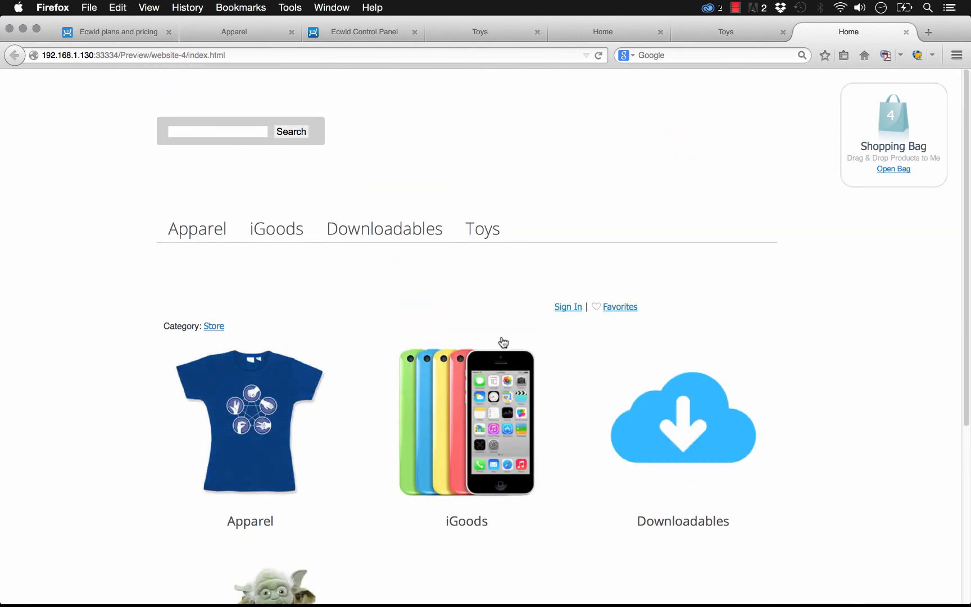
# Step: Open the iGoods category, add the Apple iPad 2 to the shopping bag, and check the pinned bag further down the page
pyautogui.click(455, 387)
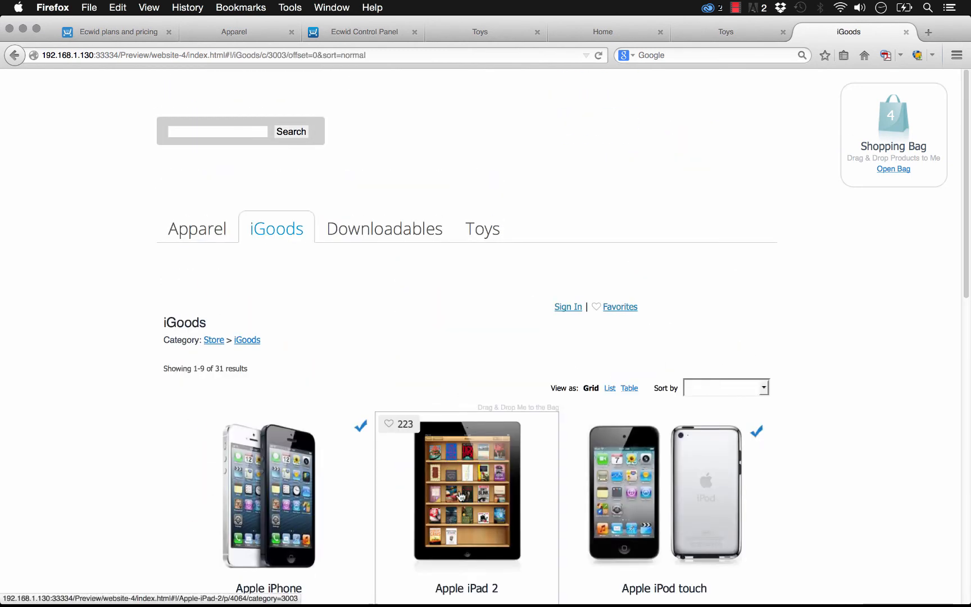
pyautogui.moveTo(458, 496); pyautogui.dragTo(920, 140)
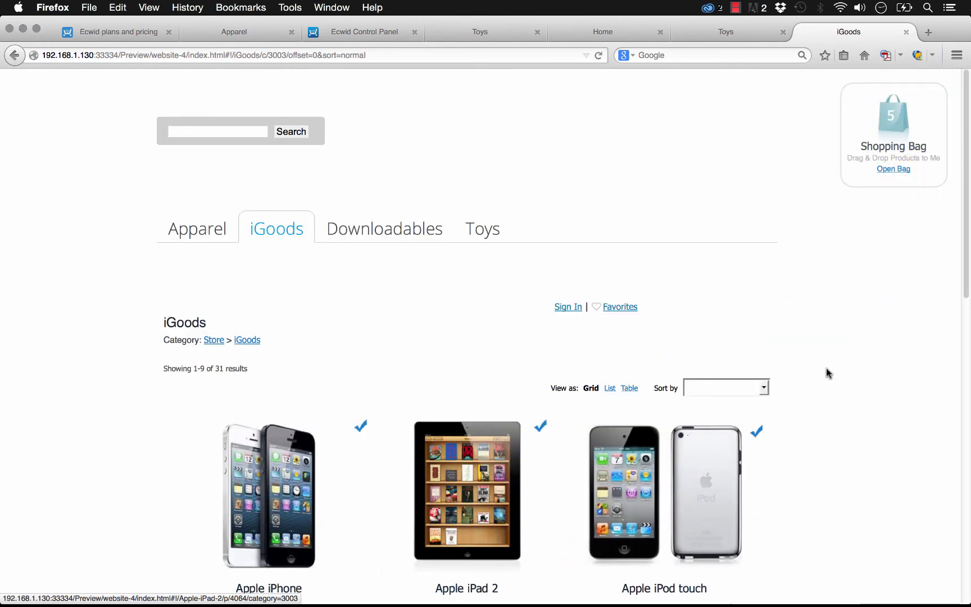
pyautogui.scroll(-10, 826, 372)
# Step: Switch back to Adobe Muse and move the Ecwid Category Tabs widget slightly down, just below the cart widget
pyautogui.moveTo(403, 602)
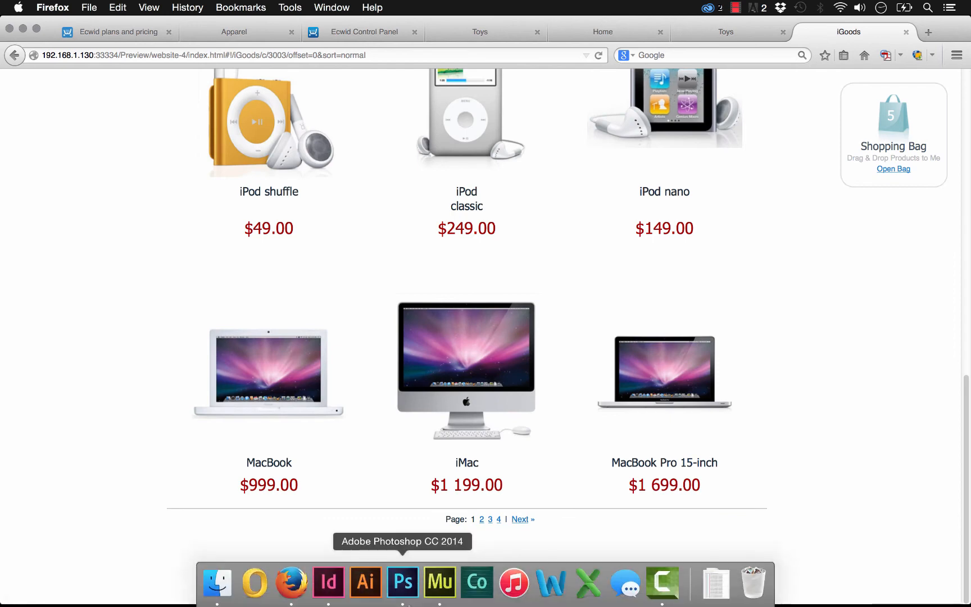
pyautogui.click(440, 584)
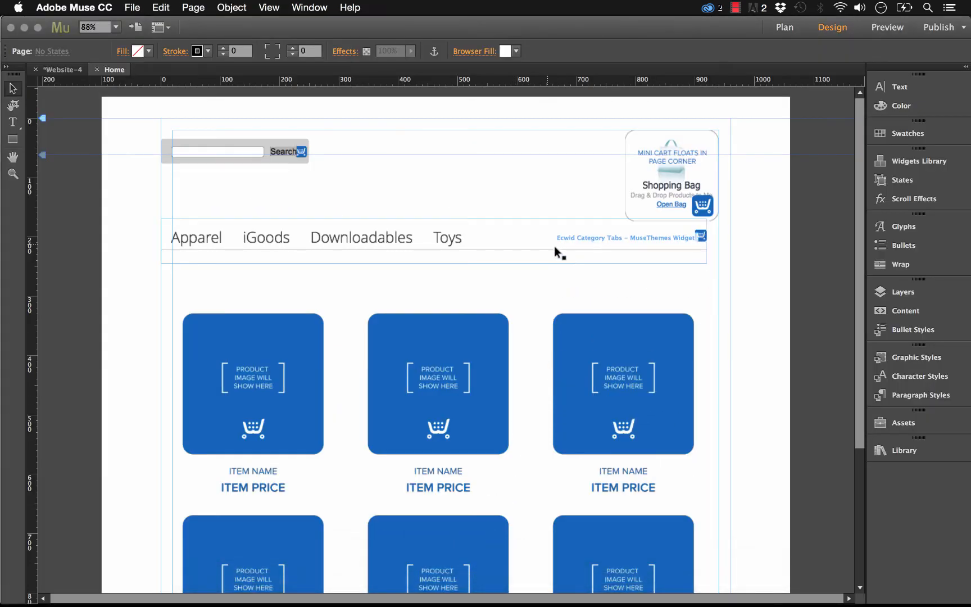
pyautogui.moveTo(292, 238); pyautogui.dragTo(355, 245)
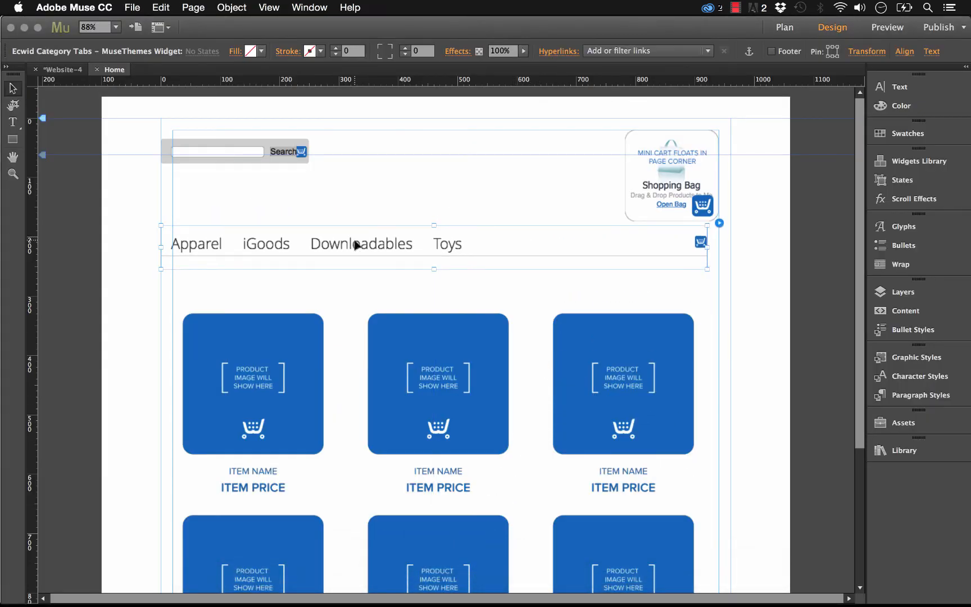
# Step: Try the Vertical Tabs type on the Category Tabs widget, and set it back to Horizontal Tabs
pyautogui.click(718, 224)
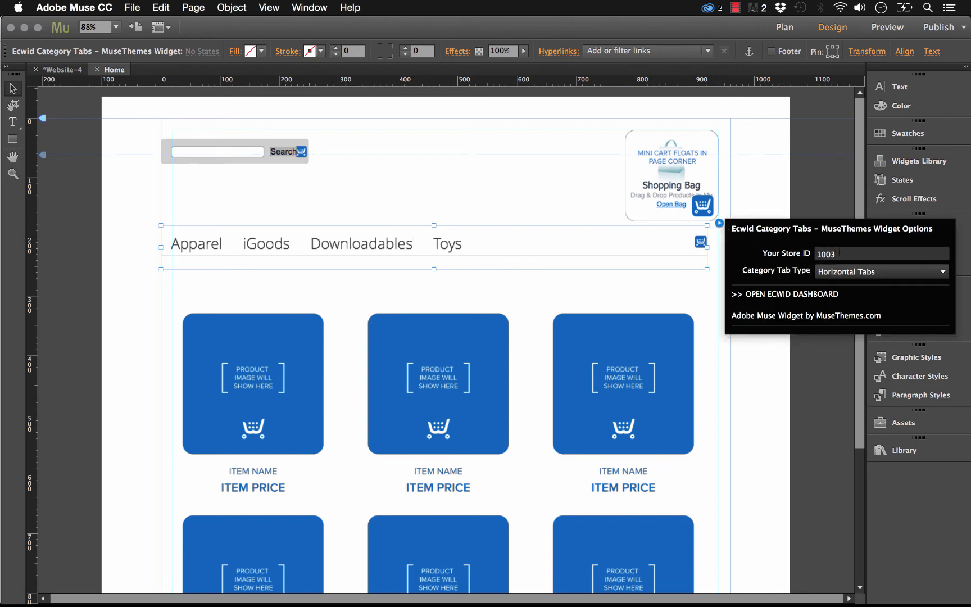
pyautogui.click(856, 274)
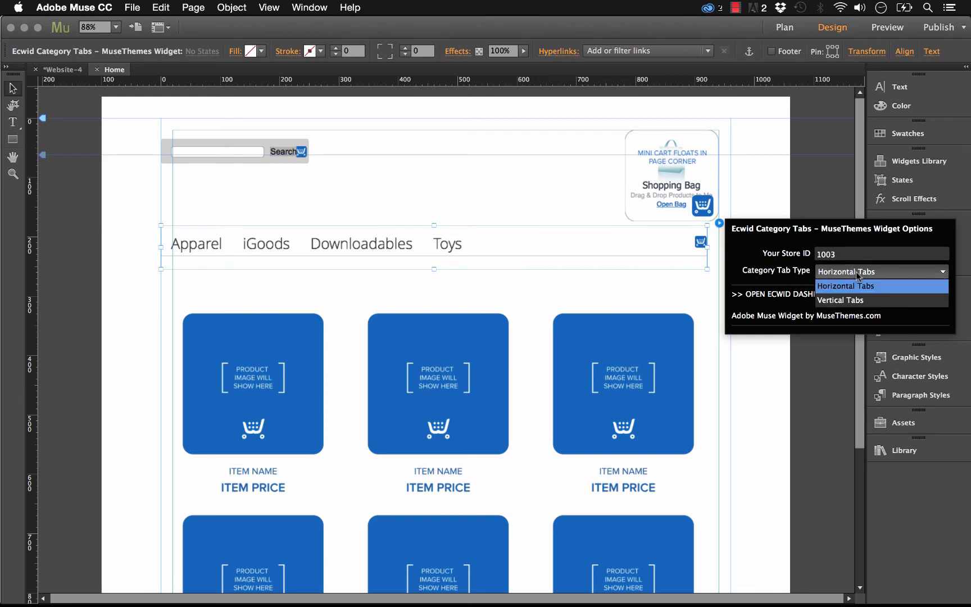
pyautogui.click(857, 301)
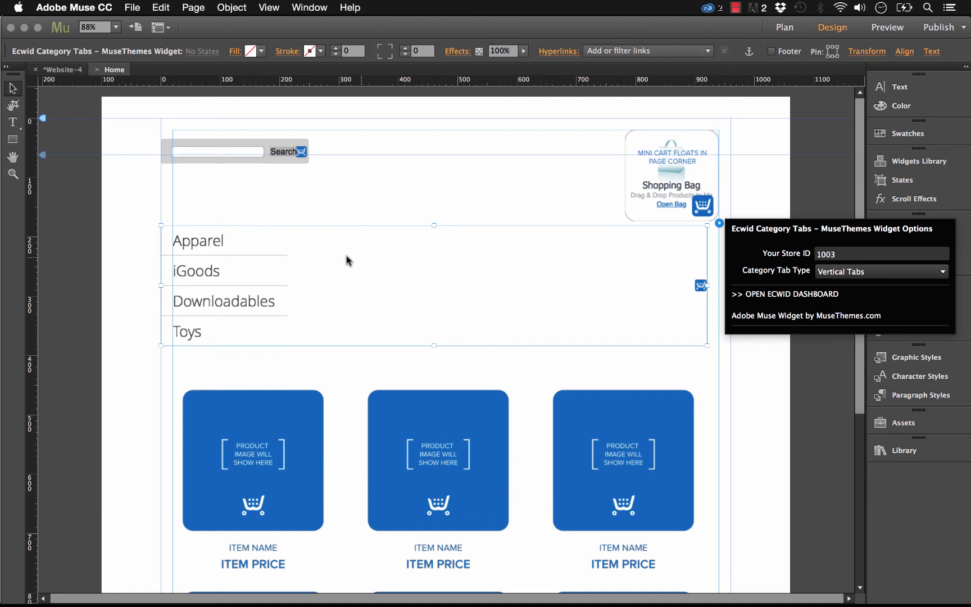
pyautogui.click(846, 276)
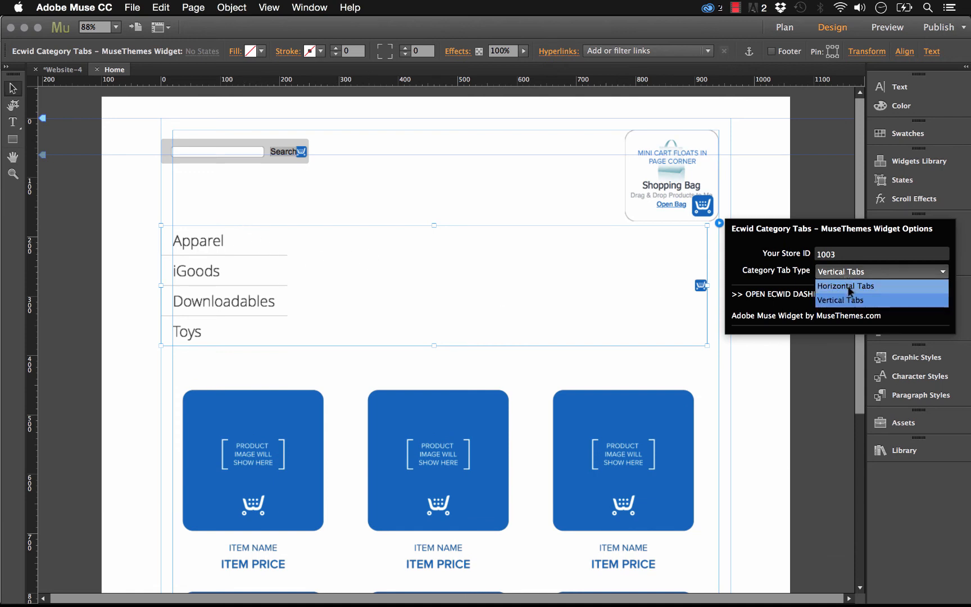
pyautogui.click(849, 286)
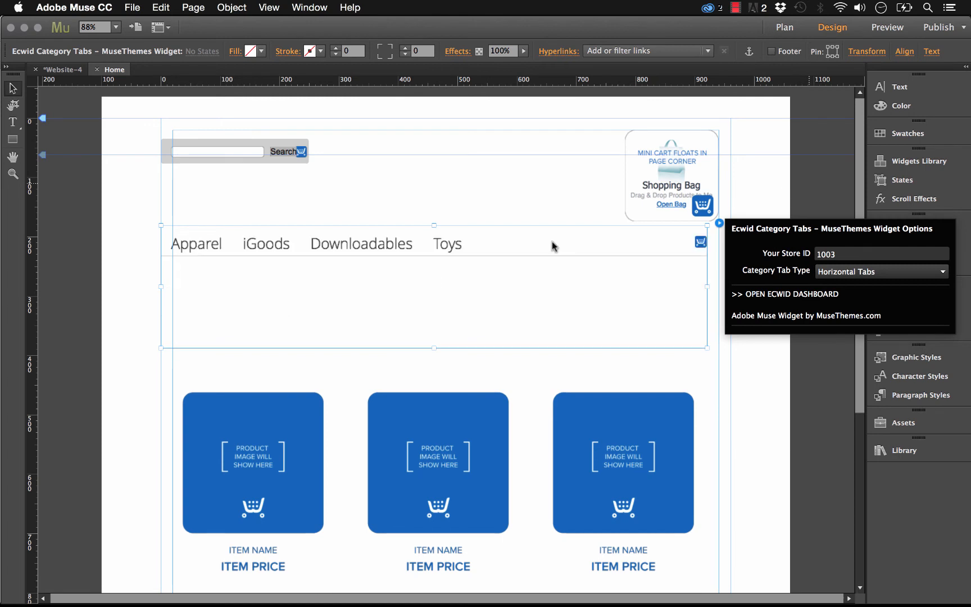
# Step: Reduce the Category Tabs widget's height and align the widget with the inner margin guide
pyautogui.click(438, 343)
pyautogui.click(437, 342)
pyautogui.moveTo(434, 347); pyautogui.dragTo(442, 294)
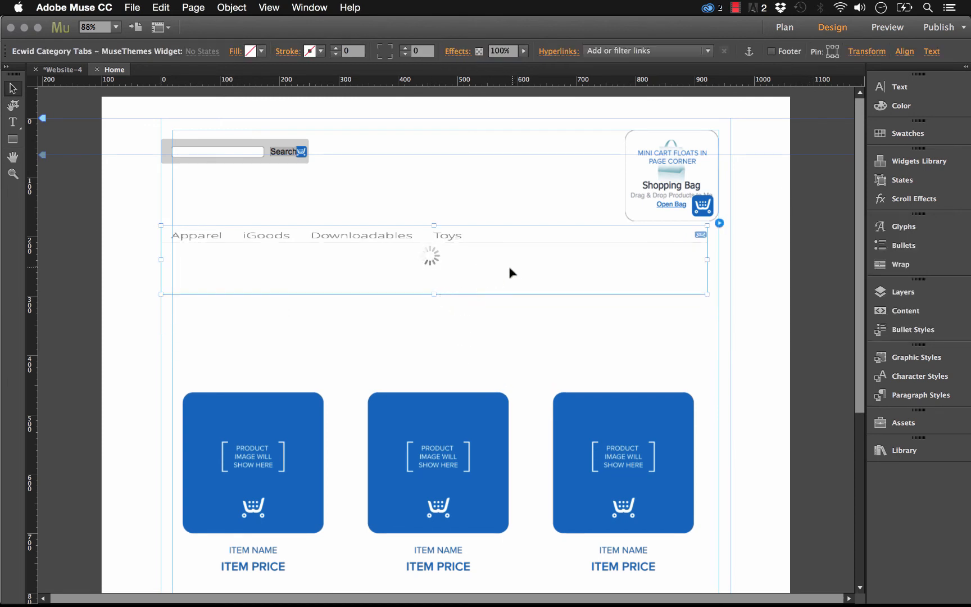
pyautogui.click(766, 353)
# Step: Move the Ecwid Product Browser widget up beneath the category tabs, aligned with the tabs widget's edges
pyautogui.scroll(-3, 627, 385)
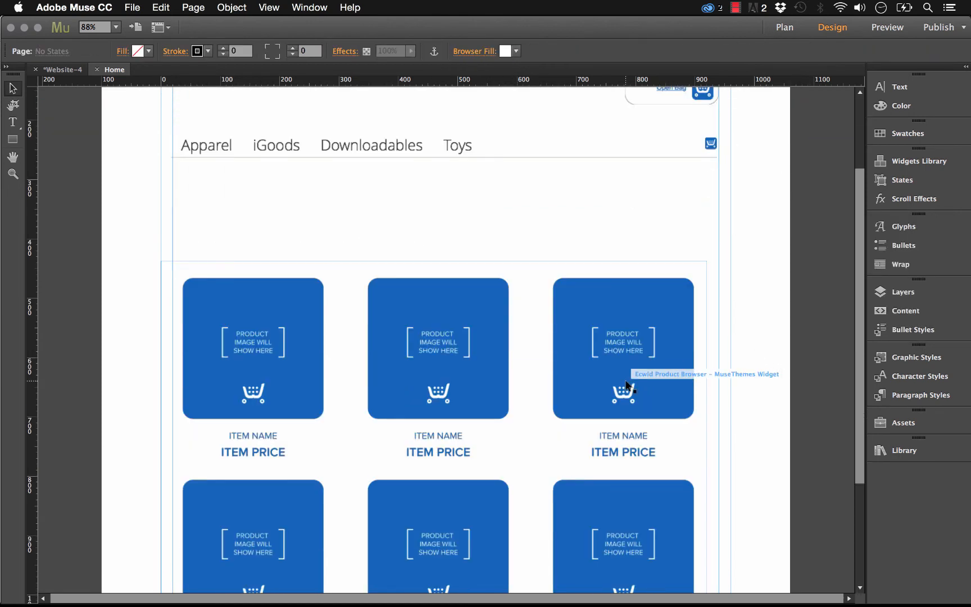
pyautogui.moveTo(626, 385); pyautogui.dragTo(642, 324)
pyautogui.moveTo(437, 297); pyautogui.dragTo(442, 294)
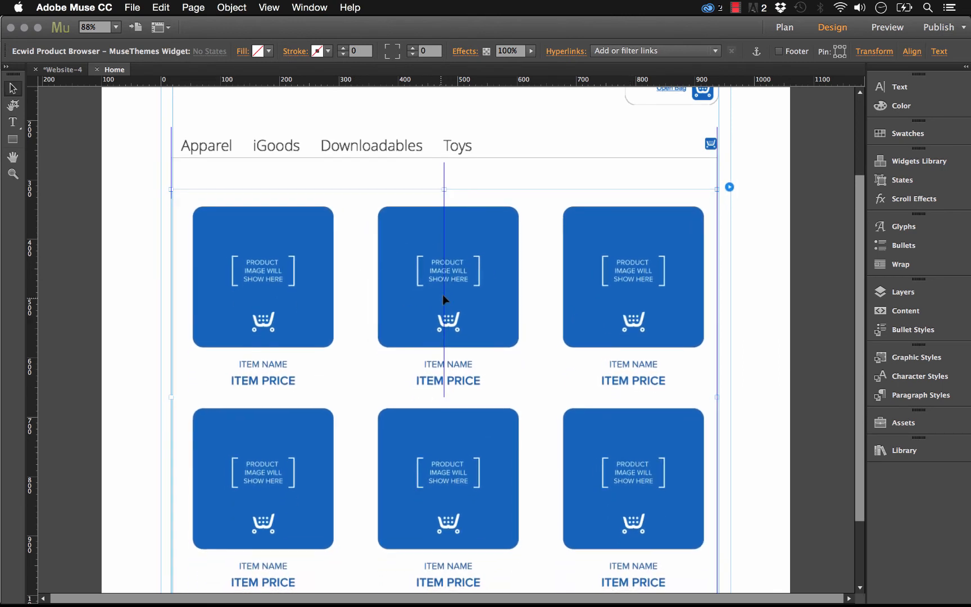
# Step: Examine the Product Browser widget's Store ID, Default Category and Product Layout options, keeping the Grid layout
pyautogui.click(728, 188)
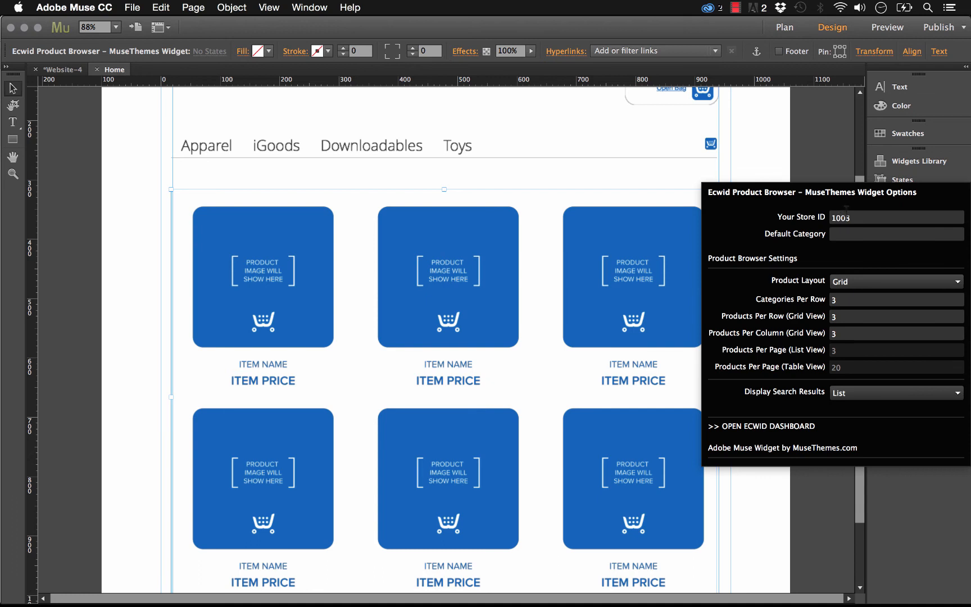
pyautogui.moveTo(849, 218); pyautogui.dragTo(832, 217)
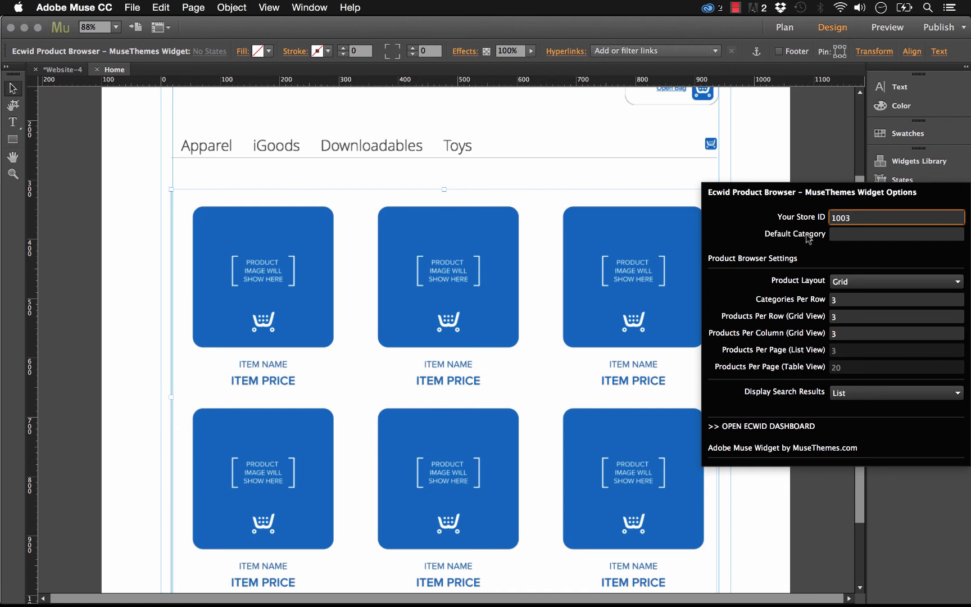
pyautogui.click(870, 237)
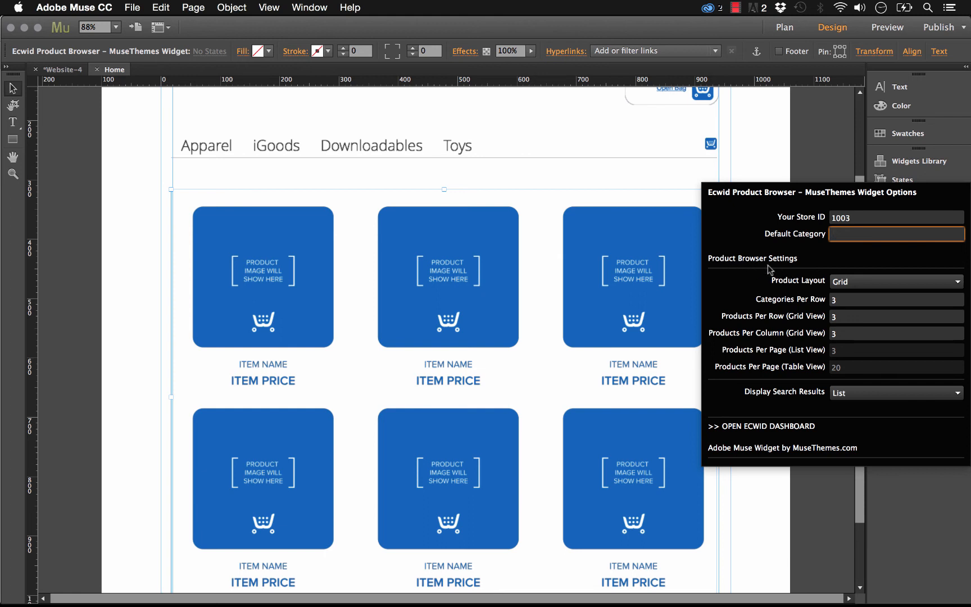
pyautogui.click(861, 286)
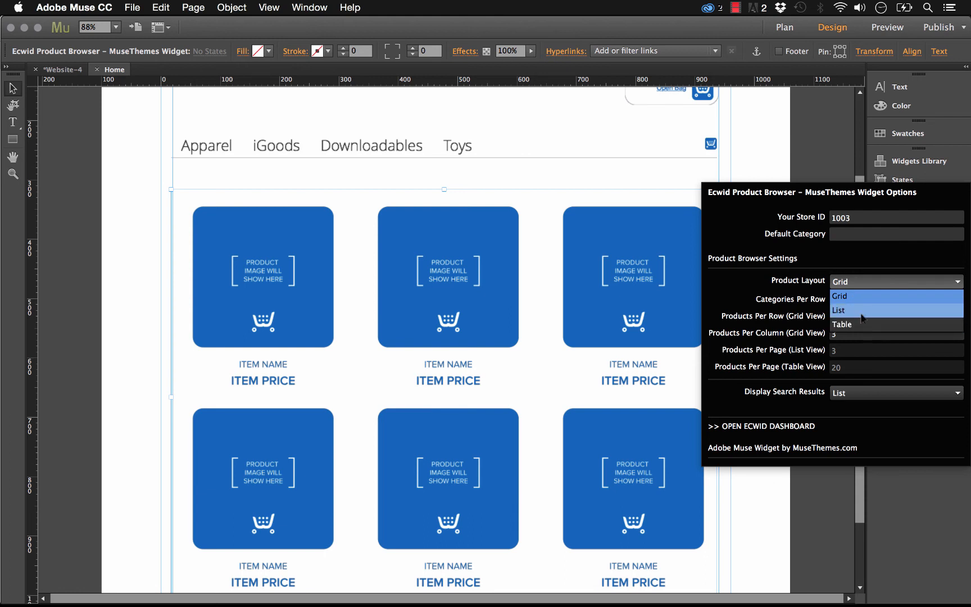
pyautogui.click(860, 296)
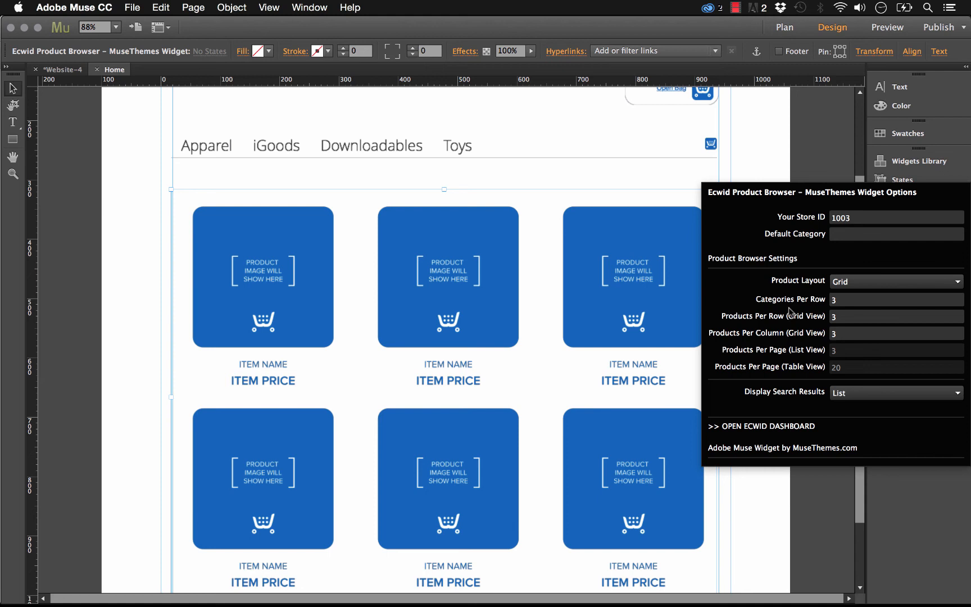
# Step: Set the Product Browser's product layout to List and keep its search results displayed as List
pyautogui.click(891, 284)
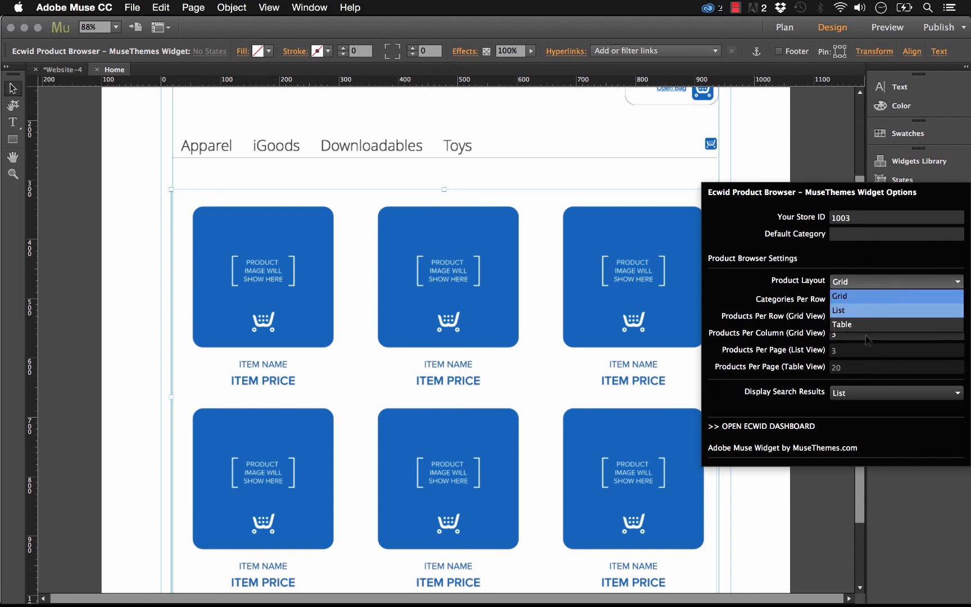
pyautogui.click(868, 311)
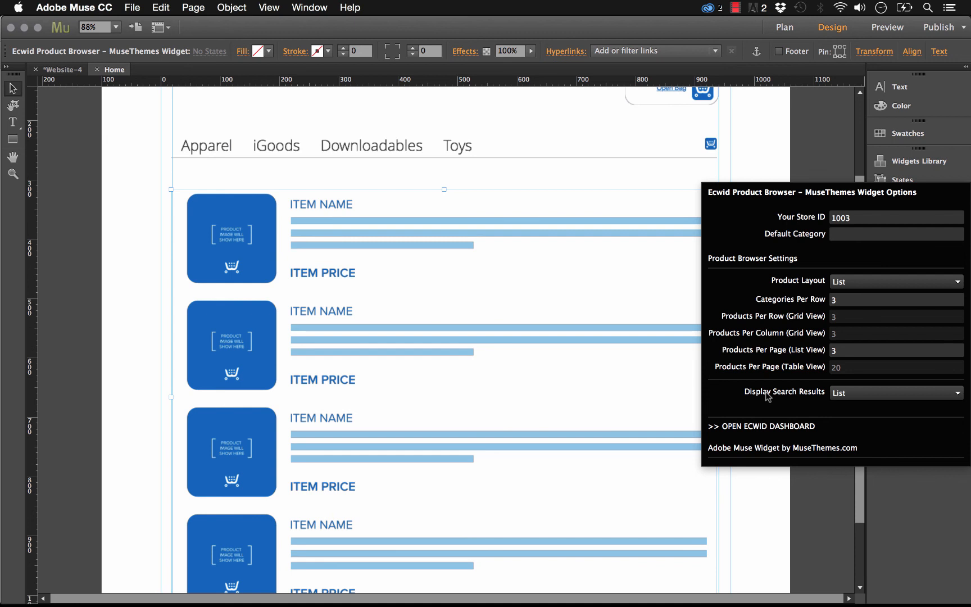
pyautogui.click(847, 395)
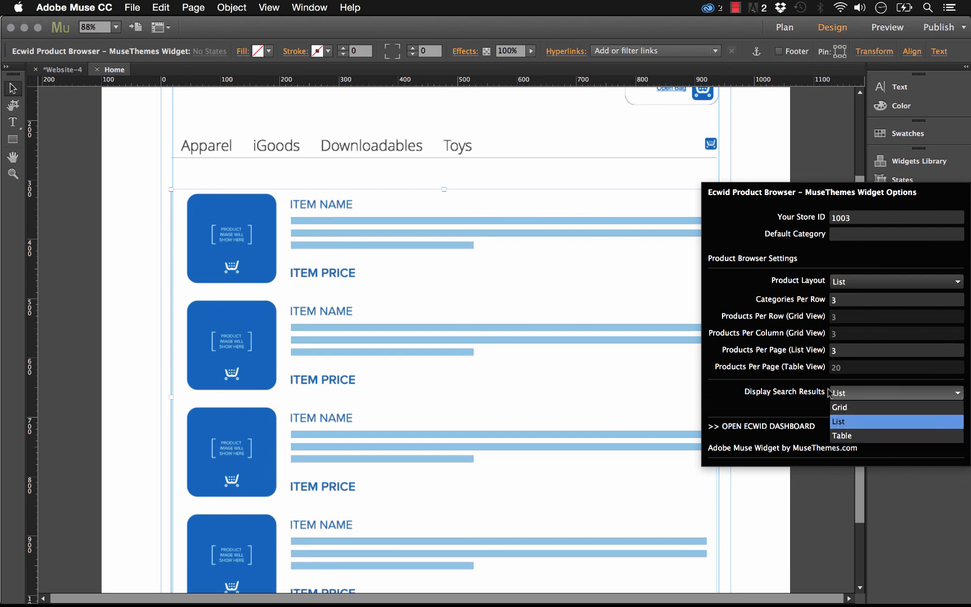
pyautogui.click(841, 422)
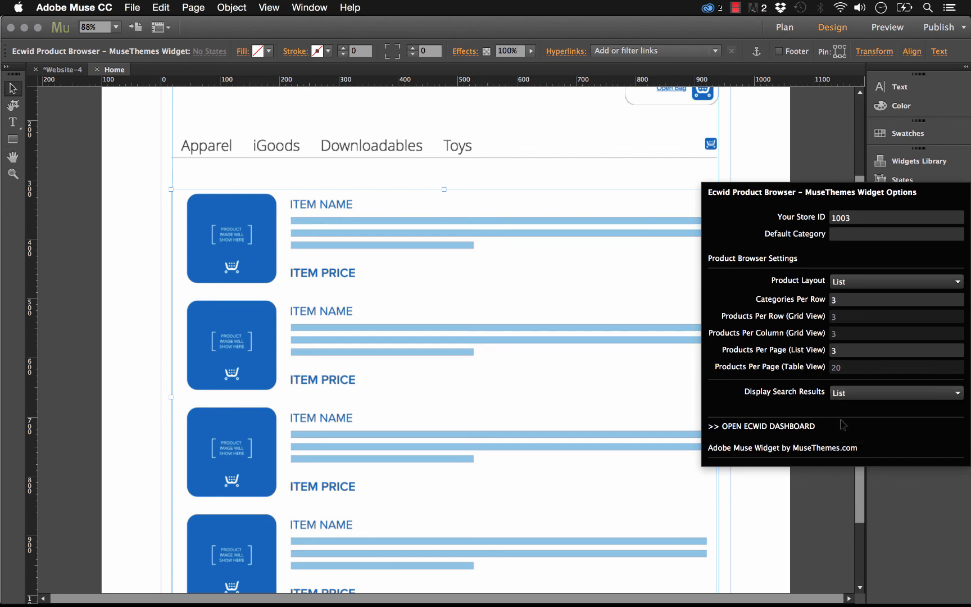
# Step: Preview the page in the browser and open the iGoods category to check the product list layout
pyautogui.click(114, 106)
pyautogui.click(132, 8)
pyautogui.click(194, 224)
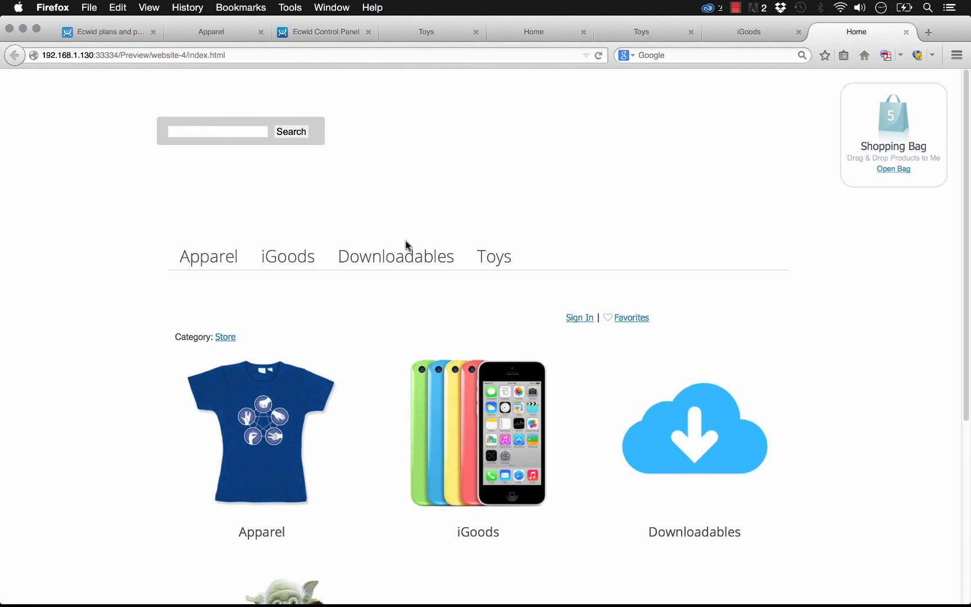
pyautogui.click(487, 403)
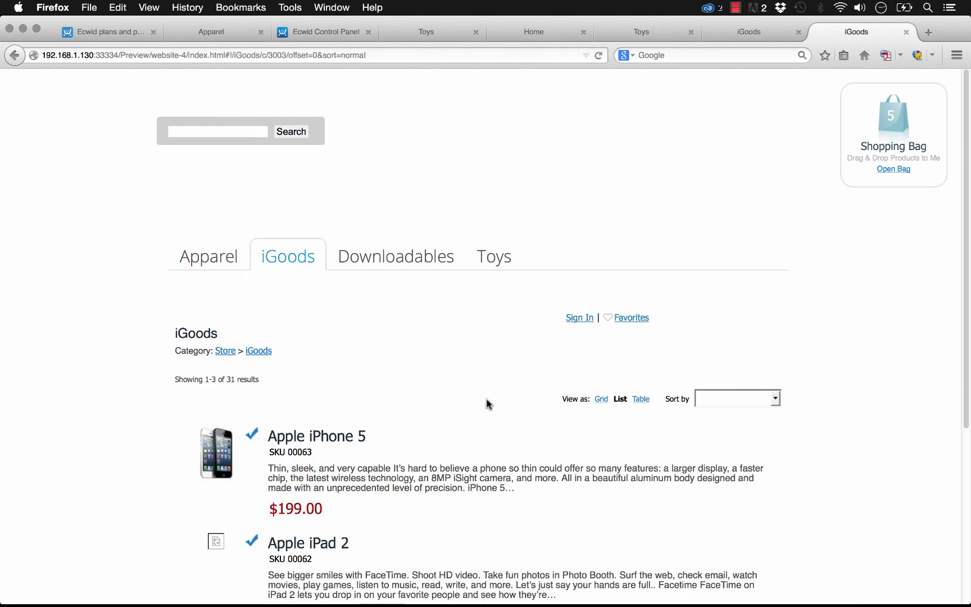
pyautogui.scroll(-5, 487, 403)
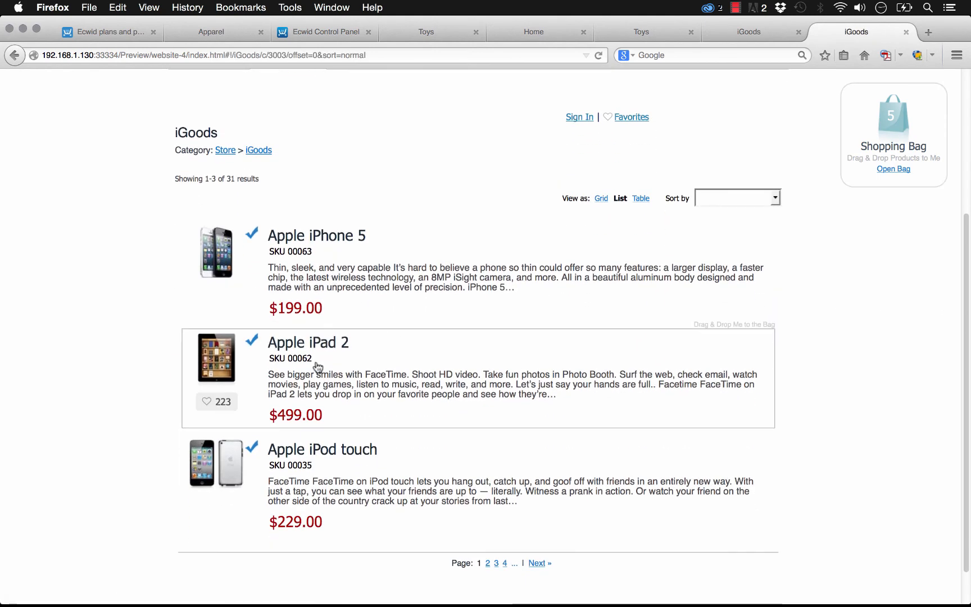
# Step: Try sorting the iGoods products by Price: low to high, and examine the customer Sign In form before closing it
pyautogui.scroll(5, 325, 262)
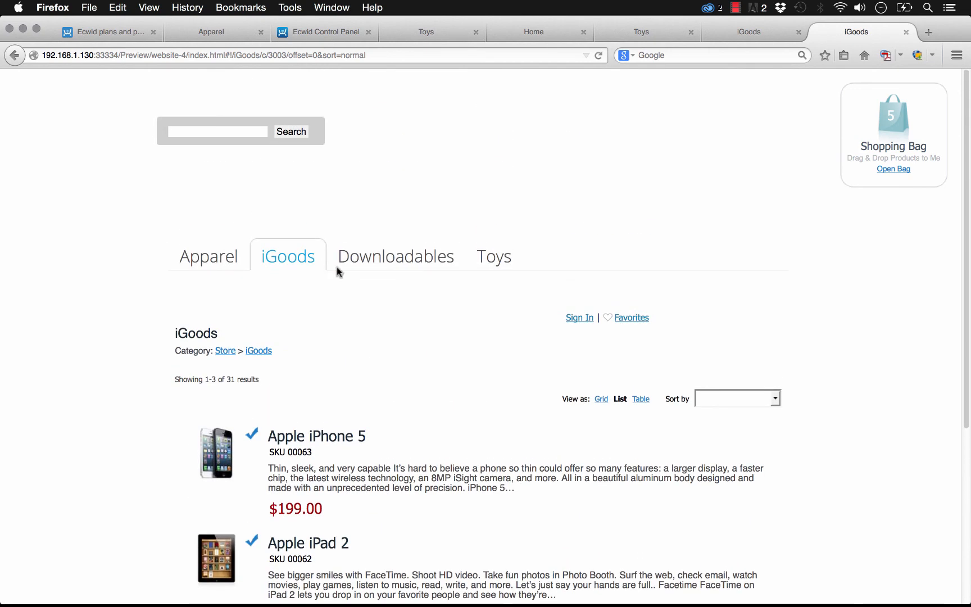
pyautogui.click(760, 401)
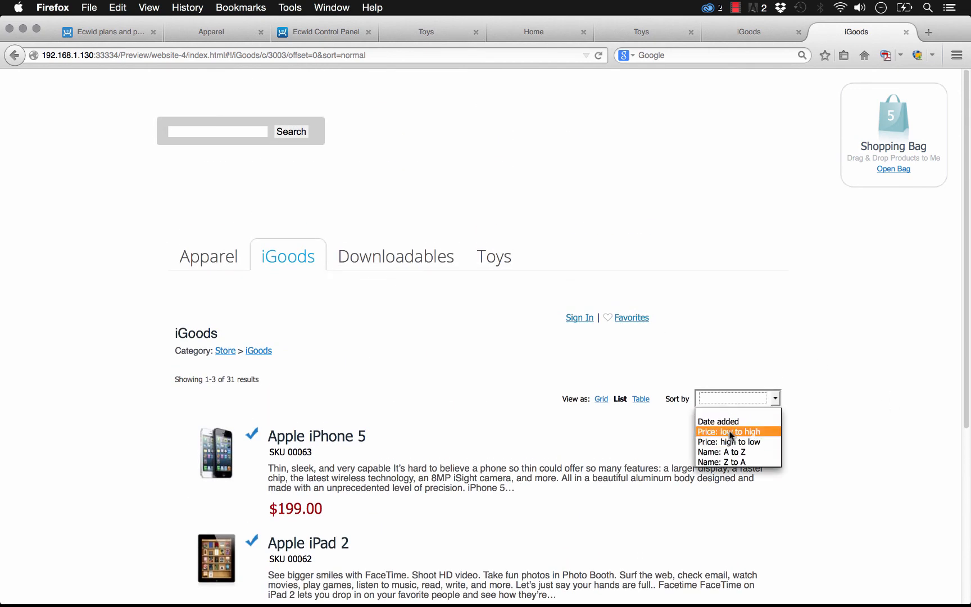
pyautogui.click(730, 432)
pyautogui.click(585, 319)
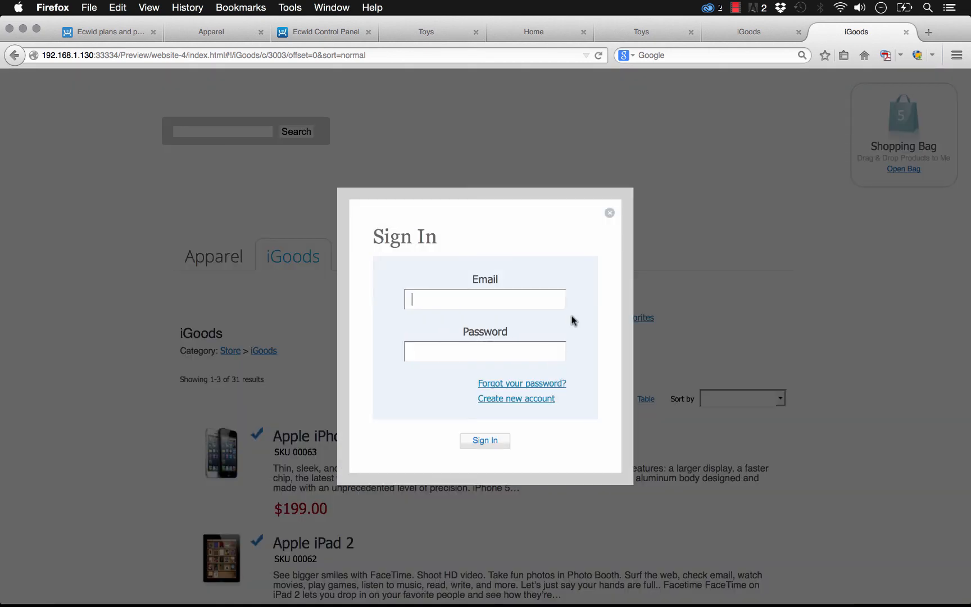
pyautogui.click(610, 212)
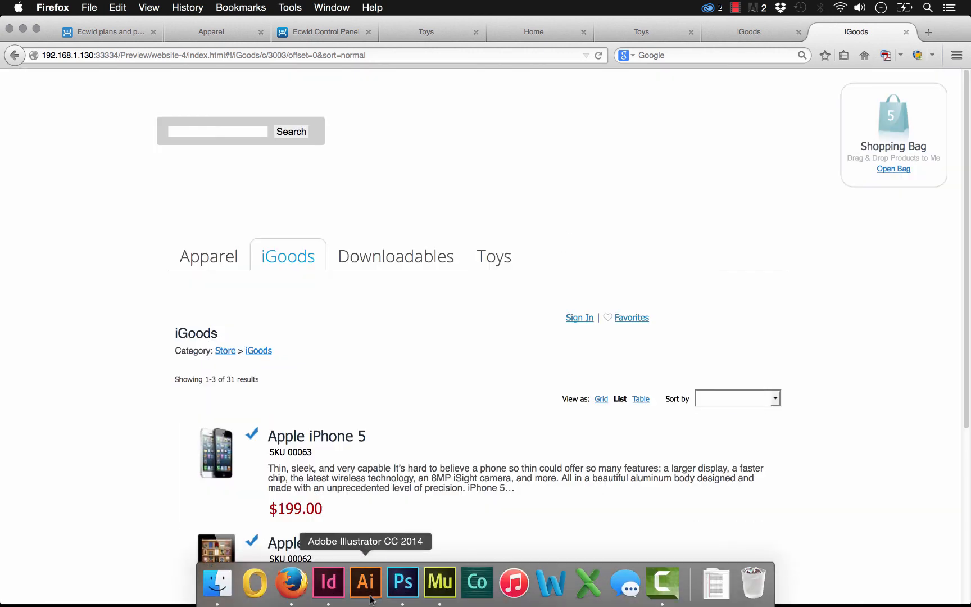
# Step: Open the Toys category in the preview and try to move a product image into the shopping bag
pyautogui.click(507, 260)
pyautogui.moveTo(231, 463); pyautogui.dragTo(893, 121)
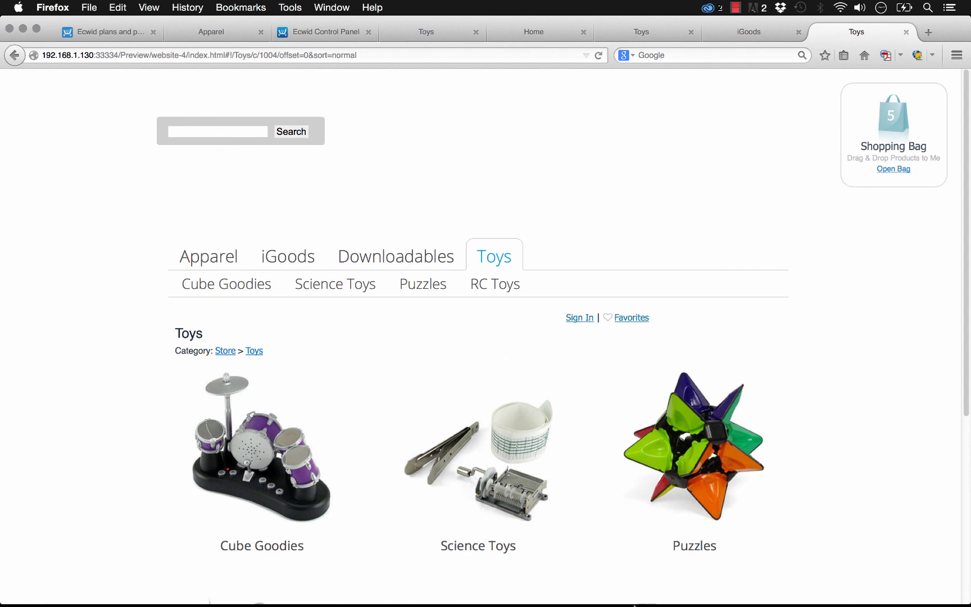
# Step: Return to Adobe Muse and move the category tabs widget slightly up and left, aligning its left edge with the search box background
pyautogui.click(439, 589)
pyautogui.click(346, 250)
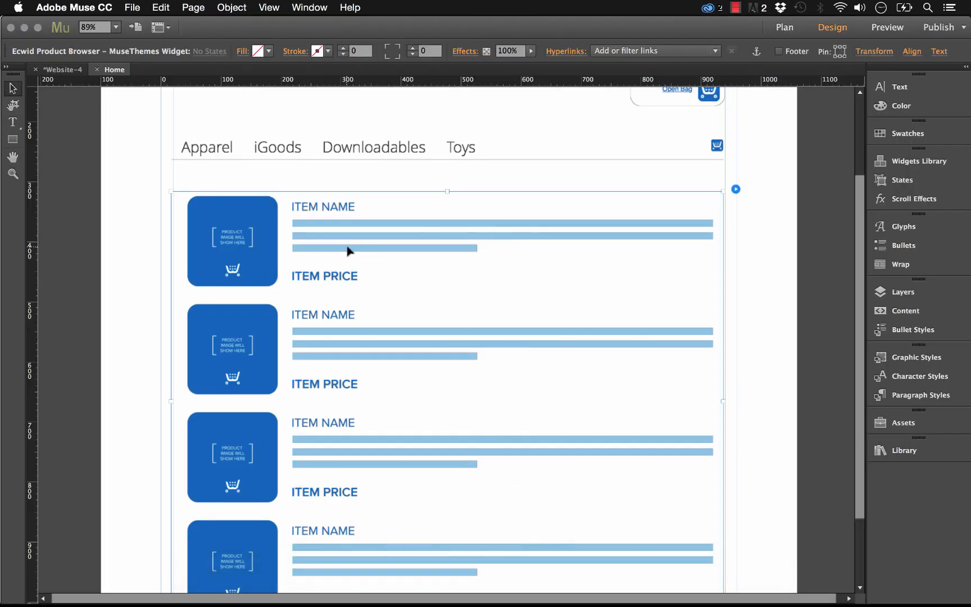
pyautogui.scroll(5, 803, 314)
pyautogui.click(802, 310)
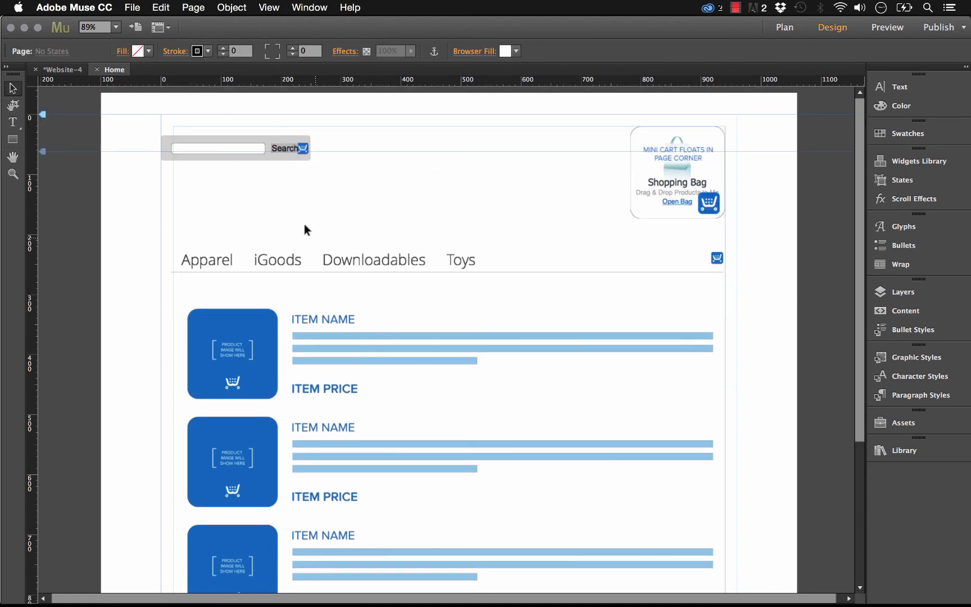
pyautogui.click(342, 255)
pyautogui.press('Escape')
pyautogui.moveTo(368, 260); pyautogui.dragTo(358, 250)
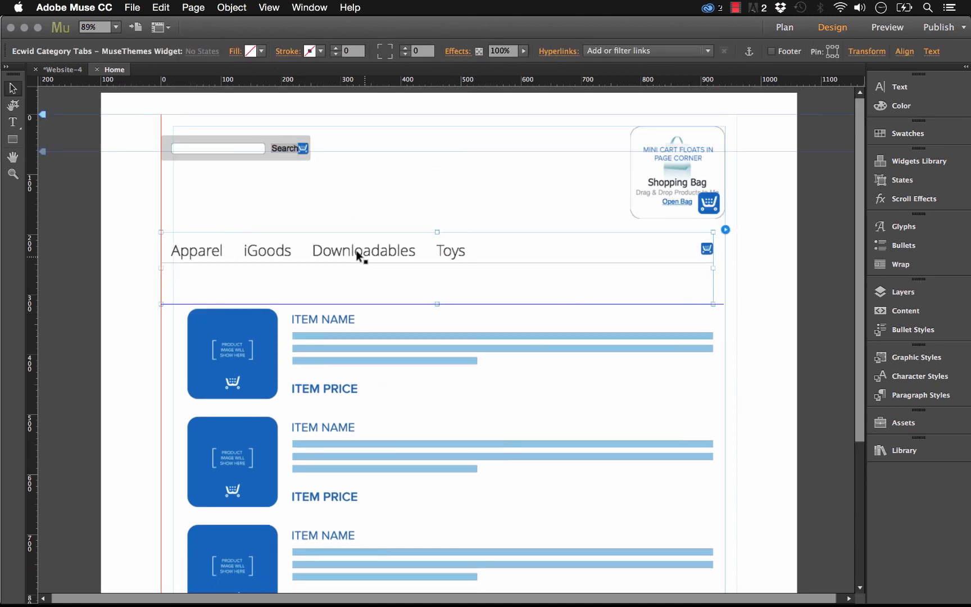
# Step: Move the shopping cart widget up and right into the top-right corner of the page's content area
pyautogui.click(724, 191)
pyautogui.click(769, 167)
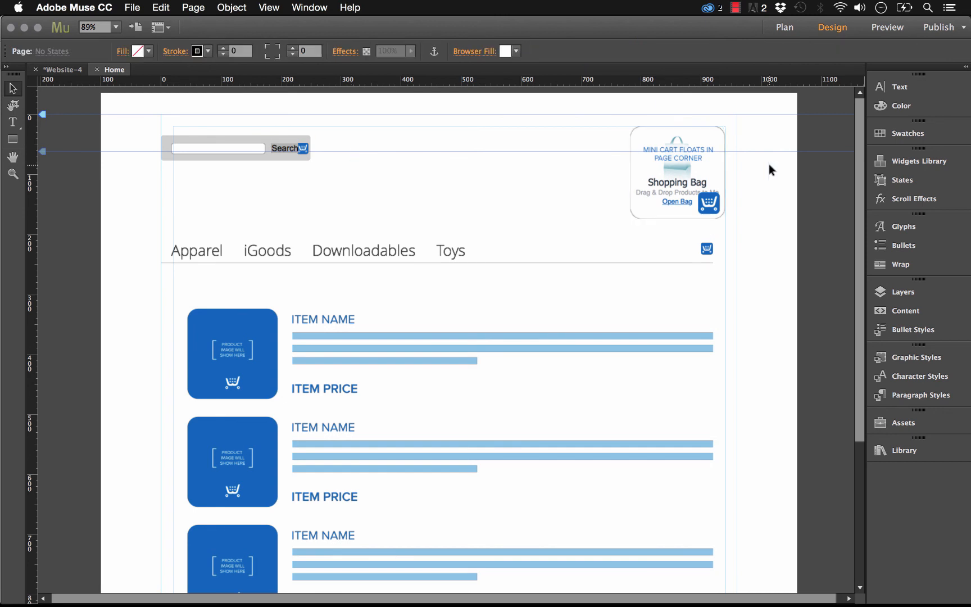
pyautogui.moveTo(701, 169); pyautogui.dragTo(713, 157)
pyautogui.click(418, 139)
# Step: Examine the Shopping Cart widget's options for Store ID, cart layout, pinned placement and floating margin
pyautogui.click(220, 147)
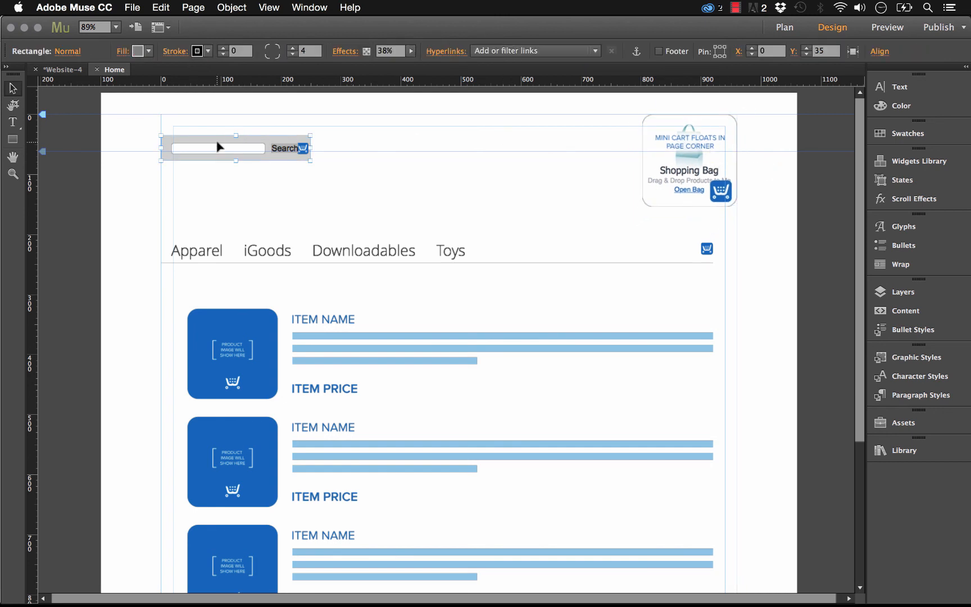
pyautogui.click(727, 163)
pyautogui.click(748, 114)
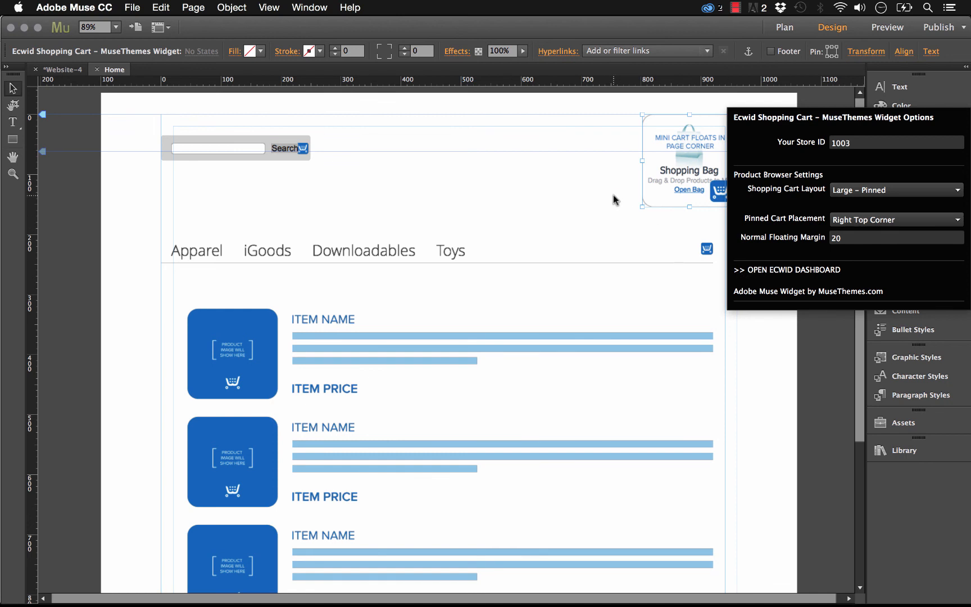
# Step: Move the Product Browser widget slightly up and left so its side edges align with the category tabs widget
pyautogui.click(437, 251)
pyautogui.click(435, 249)
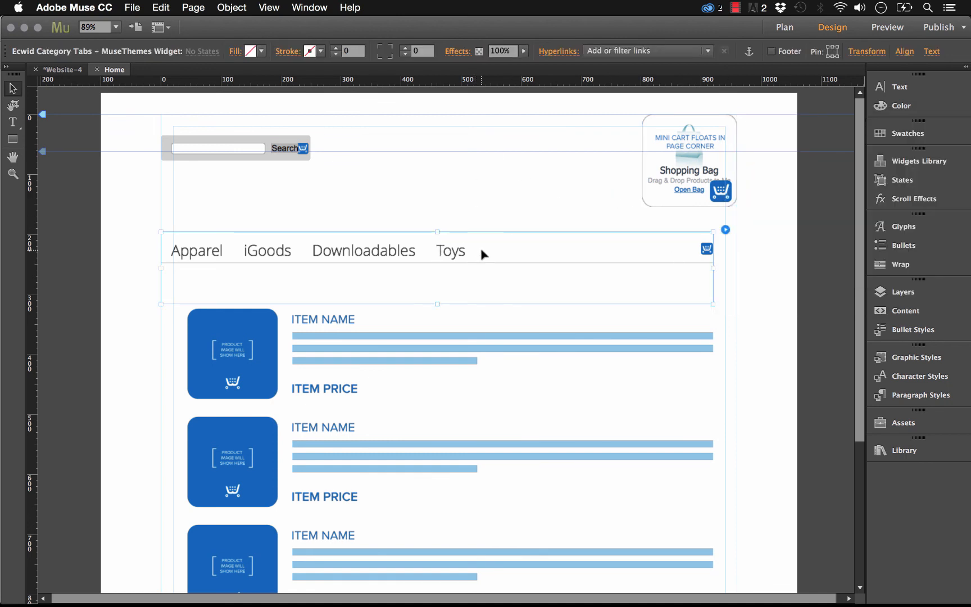
pyautogui.click(492, 229)
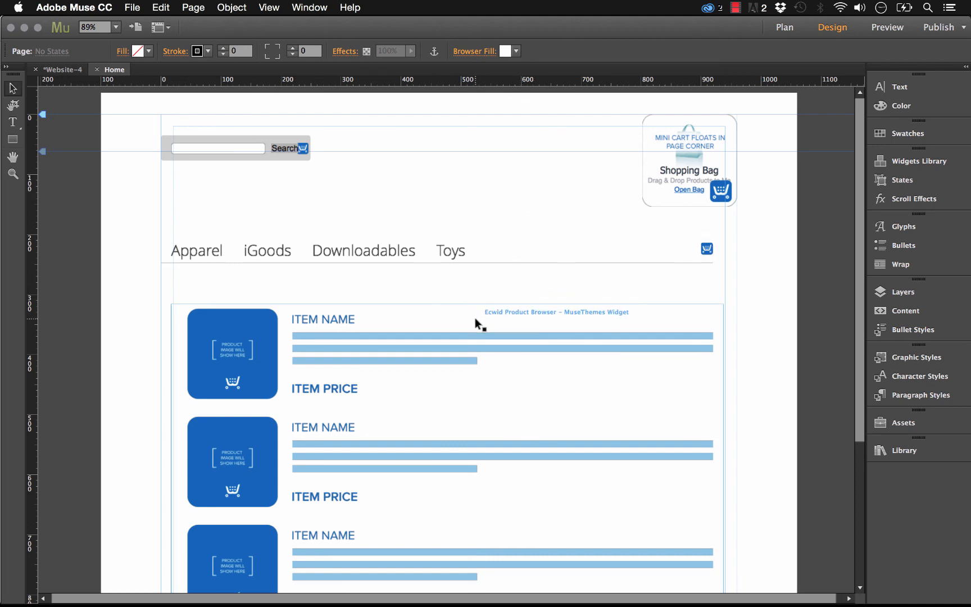
pyautogui.moveTo(512, 340); pyautogui.dragTo(504, 337)
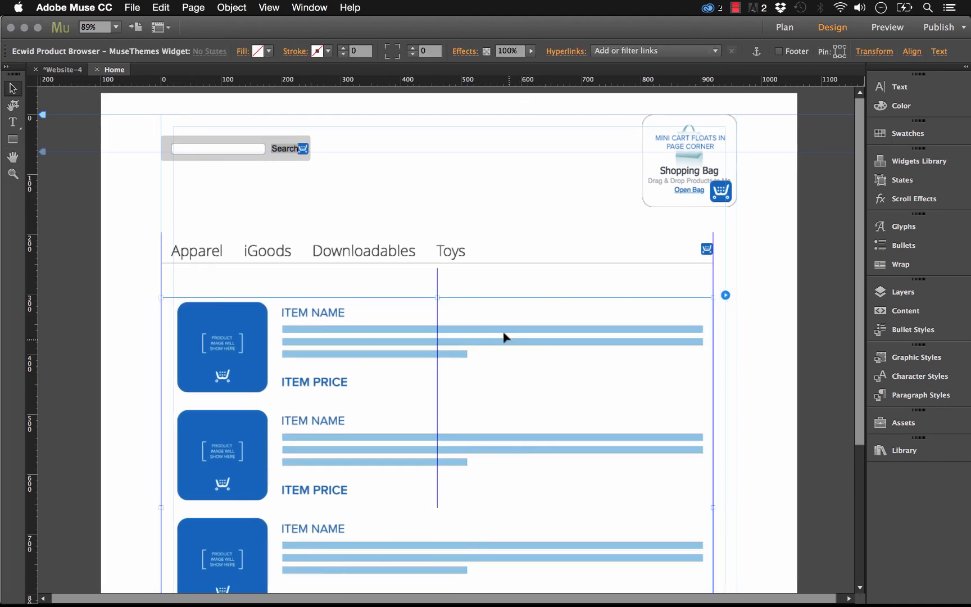
# Step: Select the category tabs and Product Browser widgets together and nudge them right to X 9
pyautogui.click(784, 323)
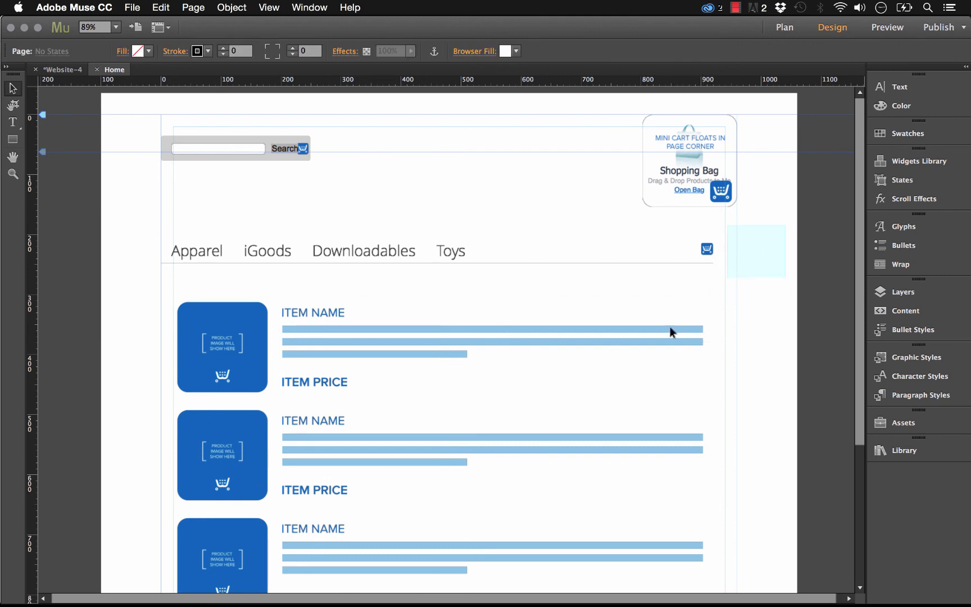
pyautogui.click(617, 370)
pyautogui.hotkey('shift', 'Right')
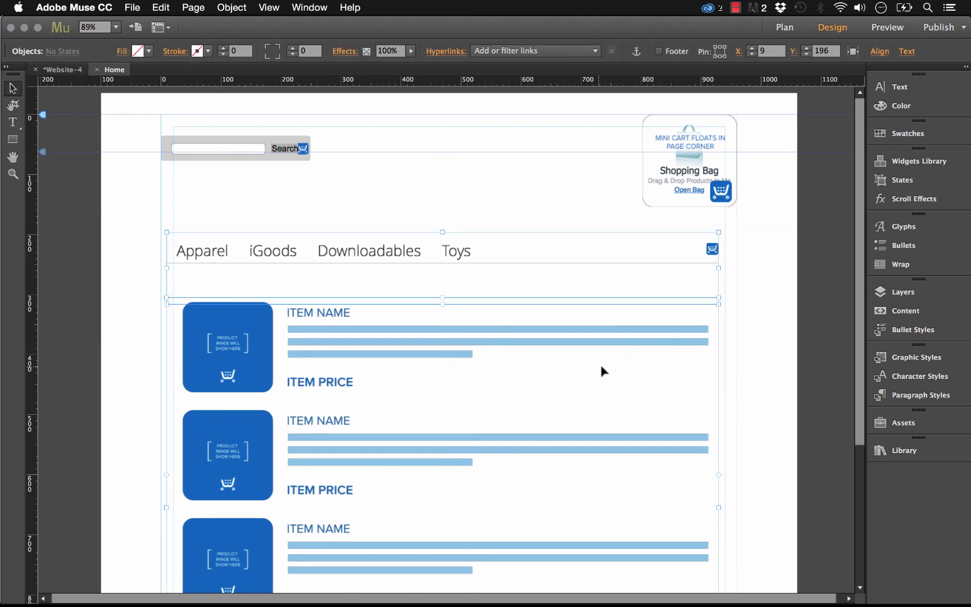